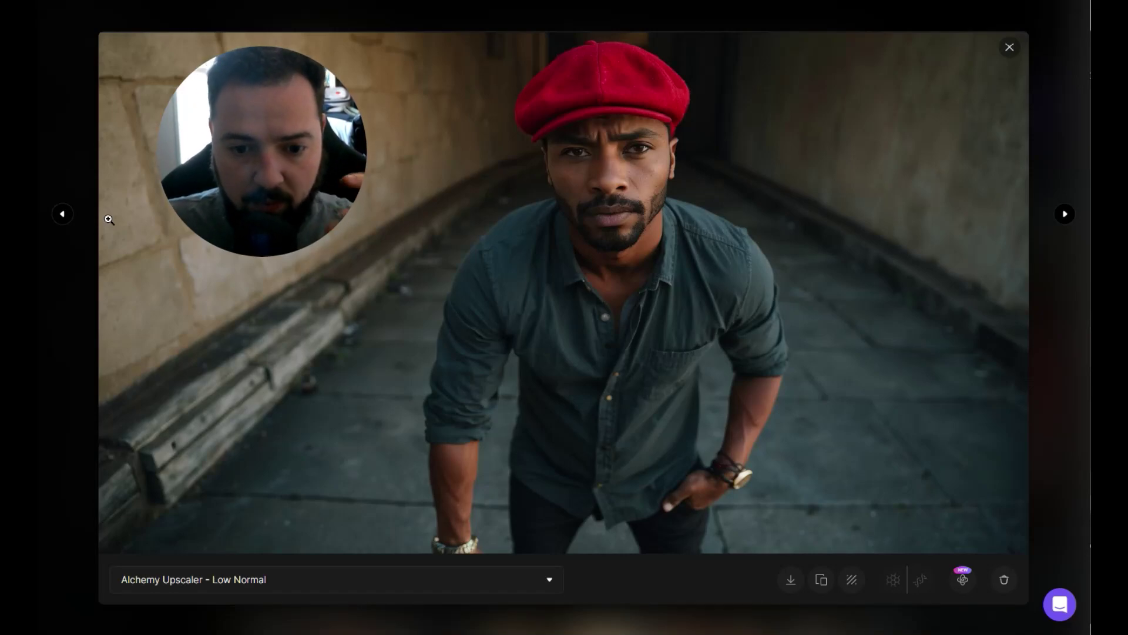
Compare the upscaled images of the man in the red hat by browsing back and forth through the image viewer.
left_click(62, 215)
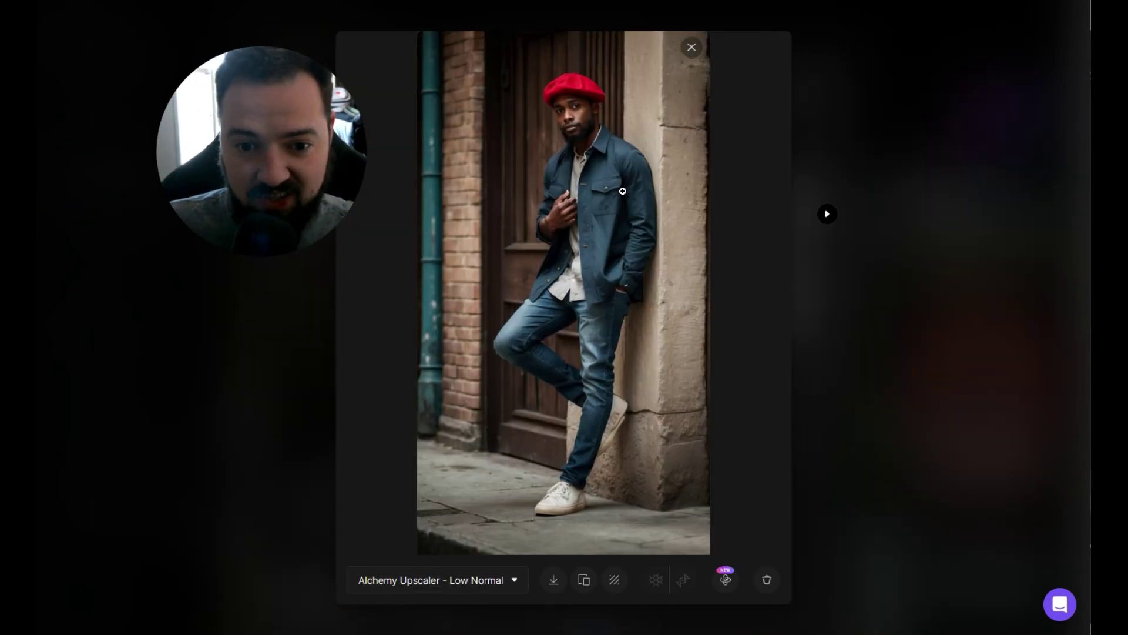
key("Right")
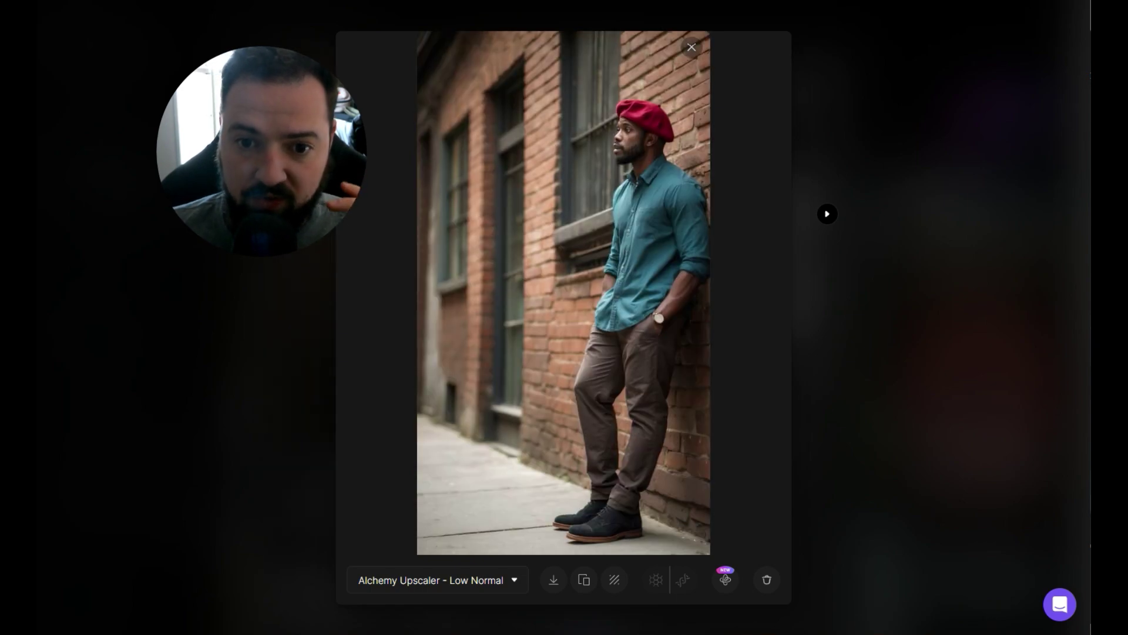
left_click(835, 220)
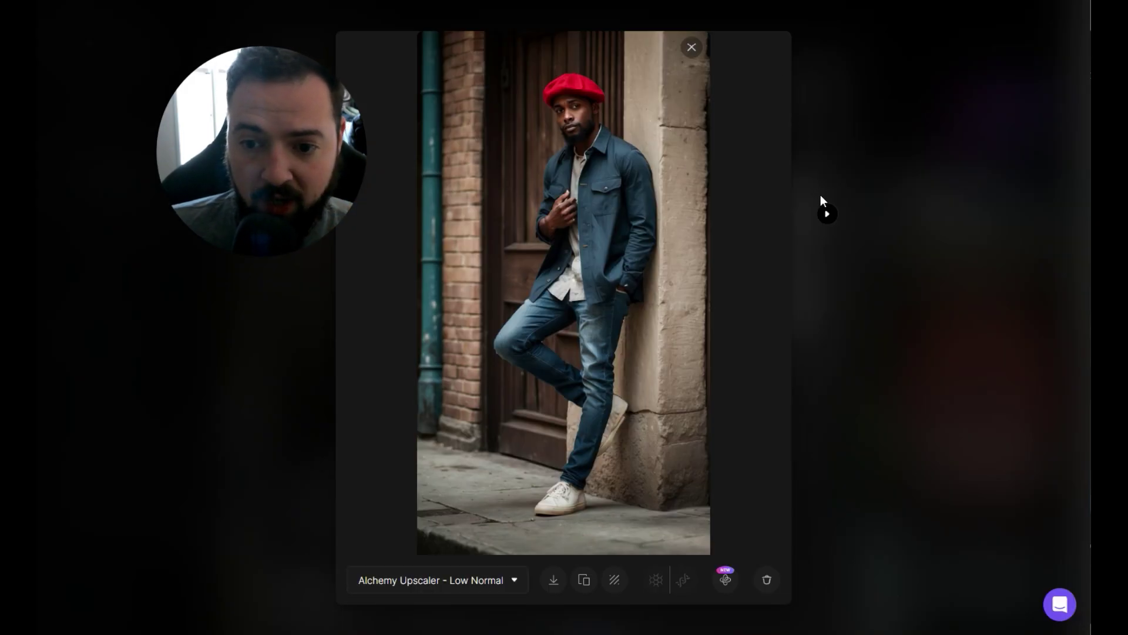
left_click(825, 214)
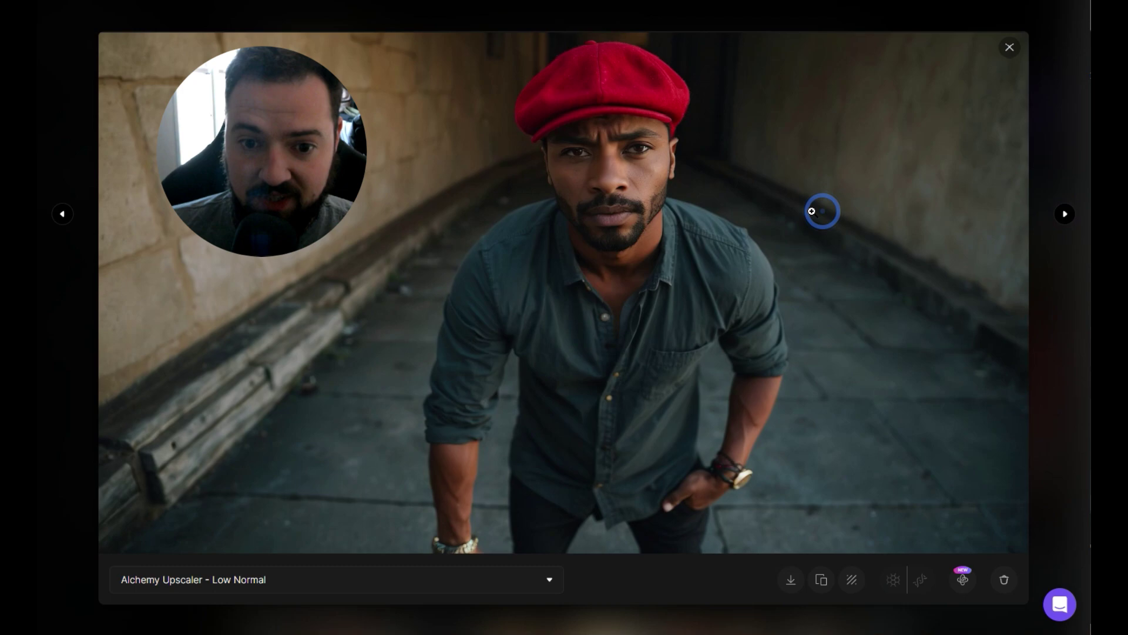
left_click(61, 214)
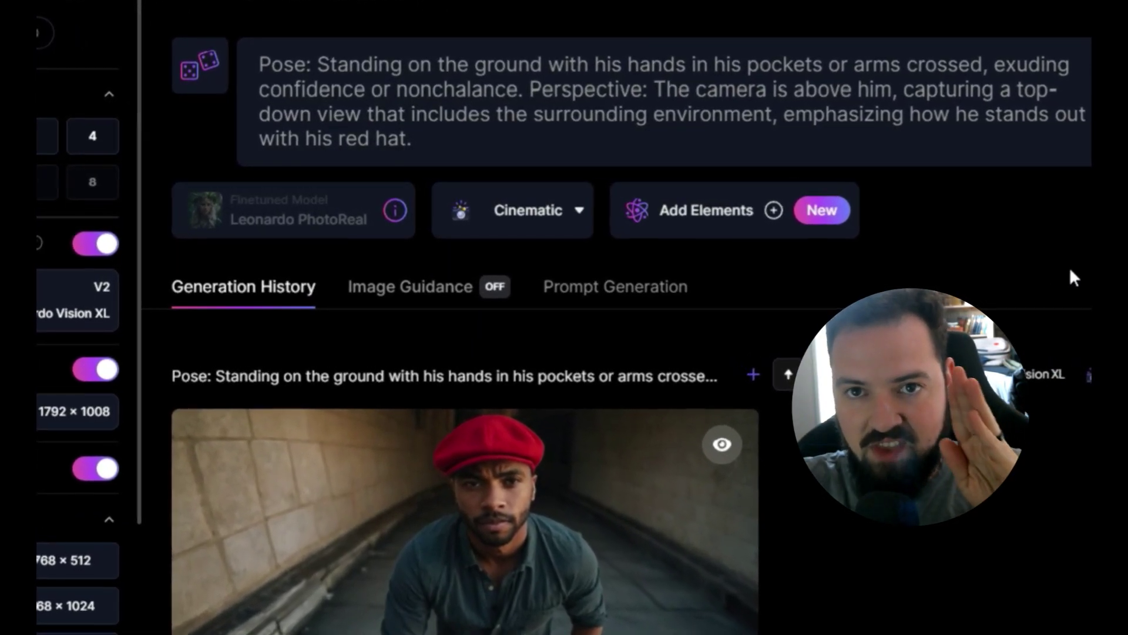
Review the two newest images in the generation history, enlarging the tunnel portrait and the portrait of the man turned away from the camera.
scroll(1034, 312, "down", 4)
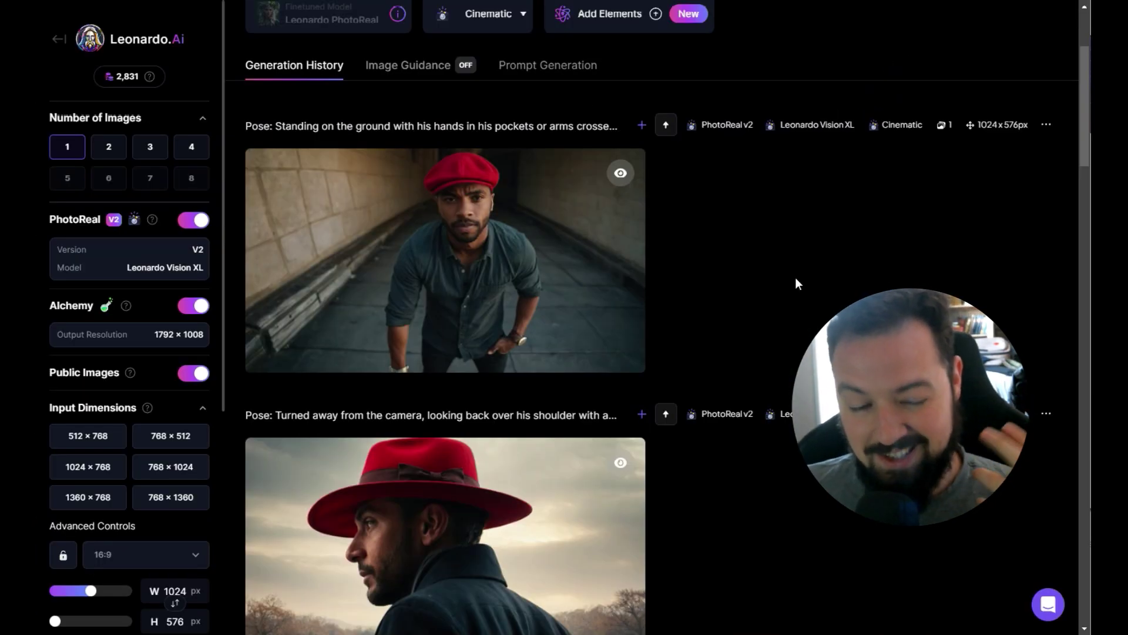
scroll(796, 281, "down", 2)
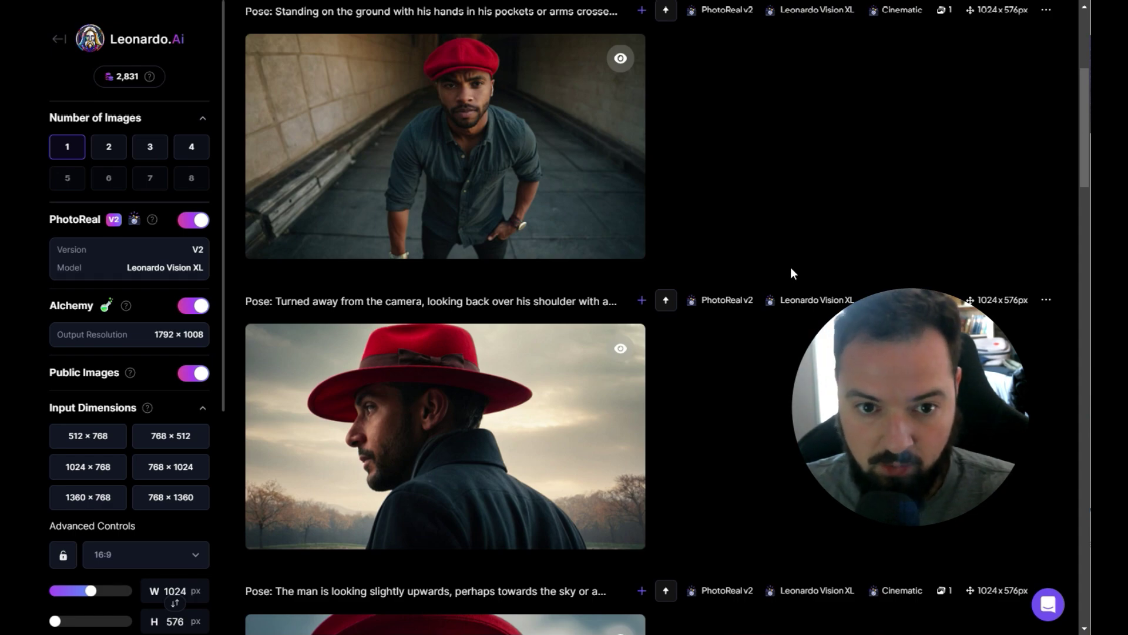
left_click(604, 171)
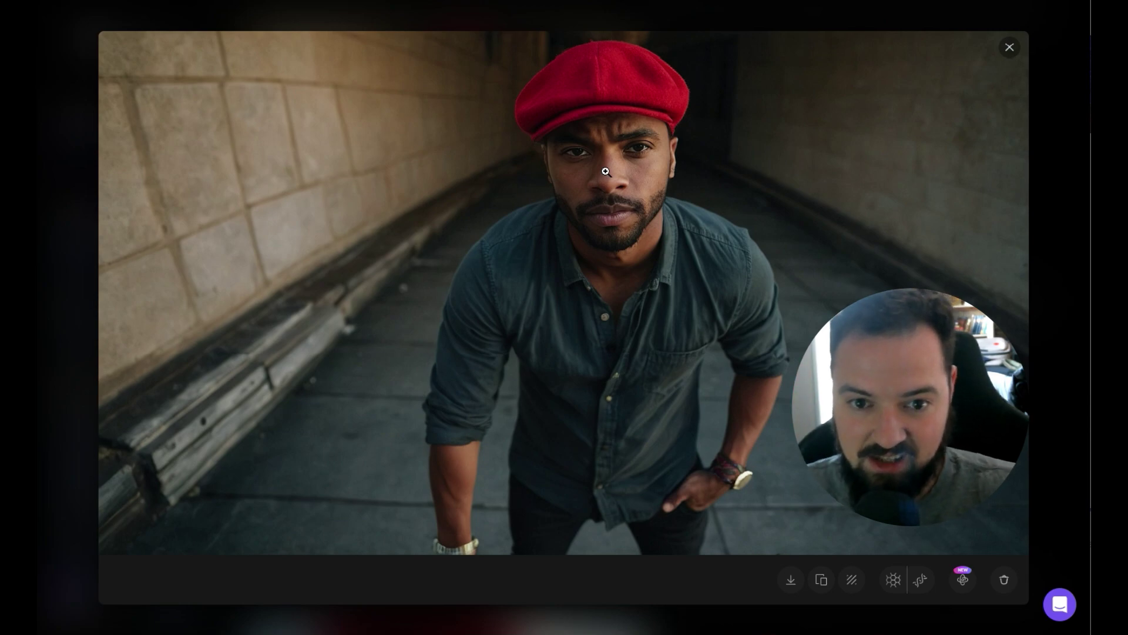
left_click(1010, 47)
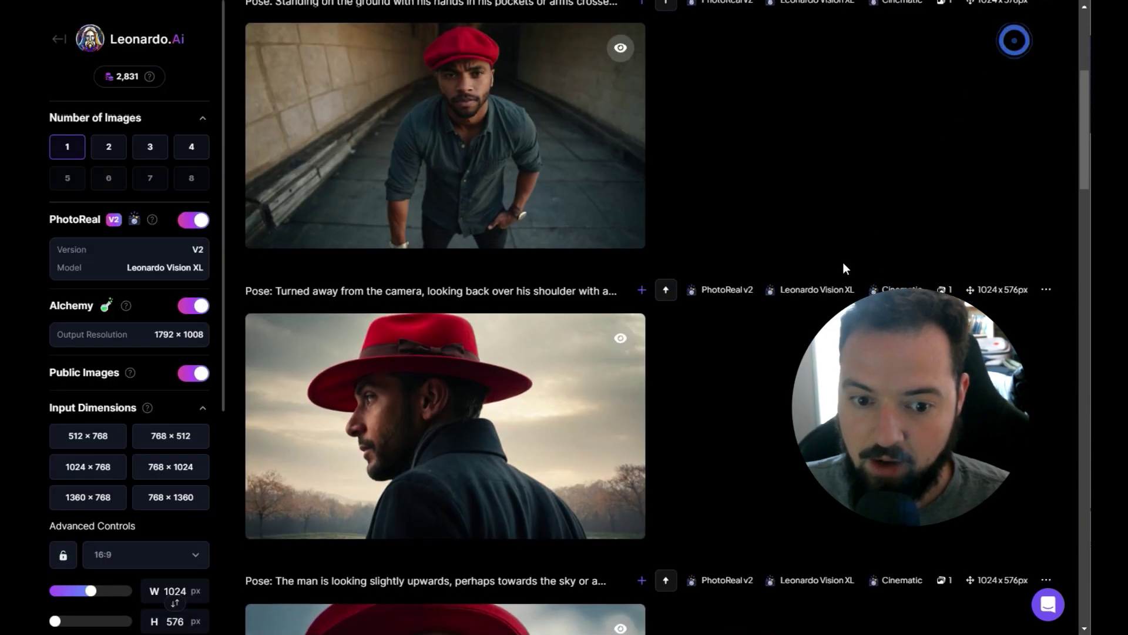
scroll(478, 244, "down", 3)
left_click(479, 235)
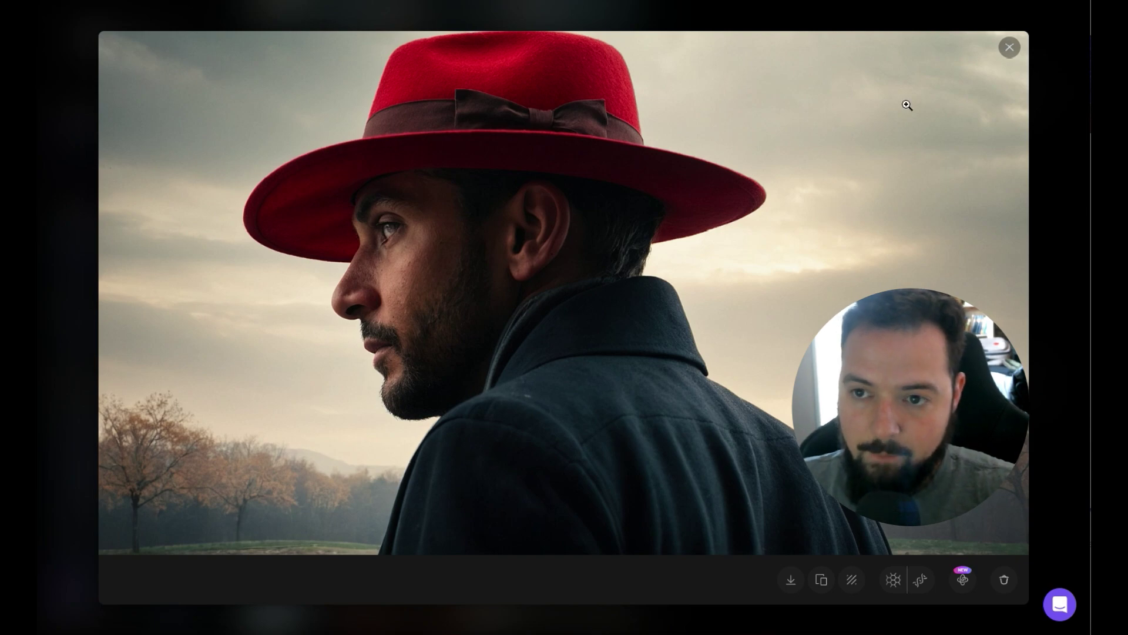
left_click(1010, 46)
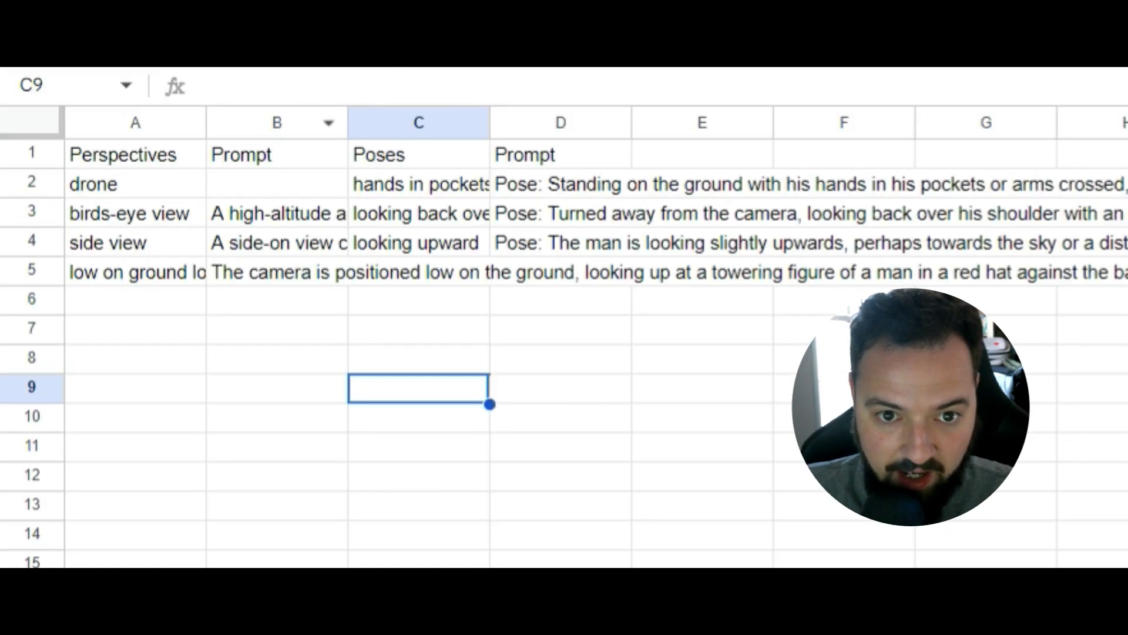
Review the older perspective generations, revealing the hidden high-altitude aerial image and viewing it enlarged.
left_click(119, 216)
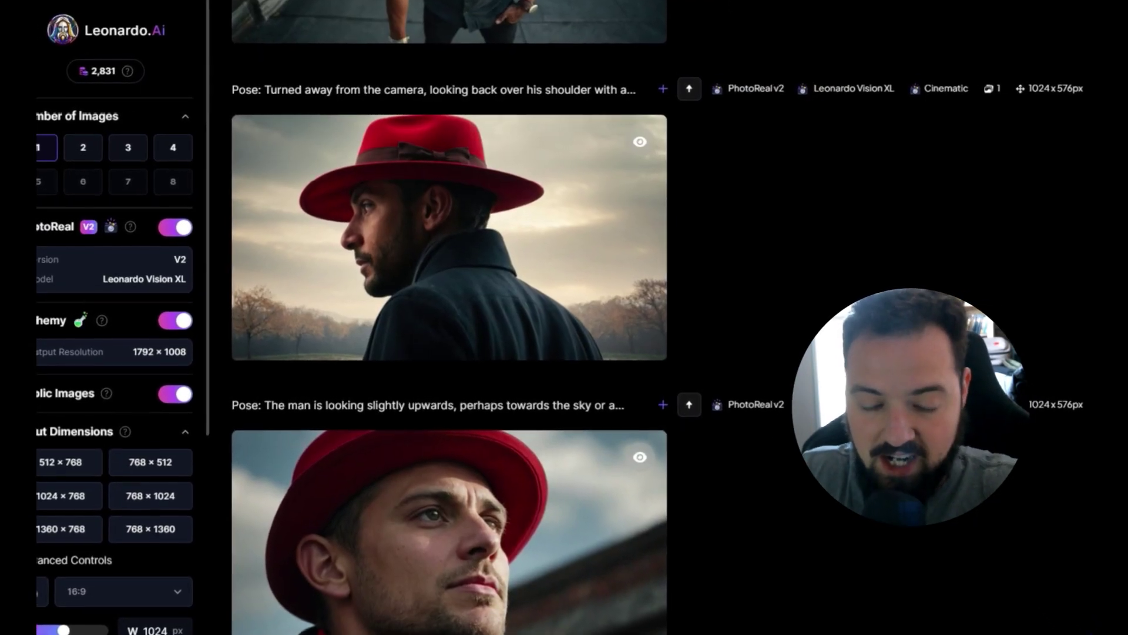
scroll(987, 235, "down", 5)
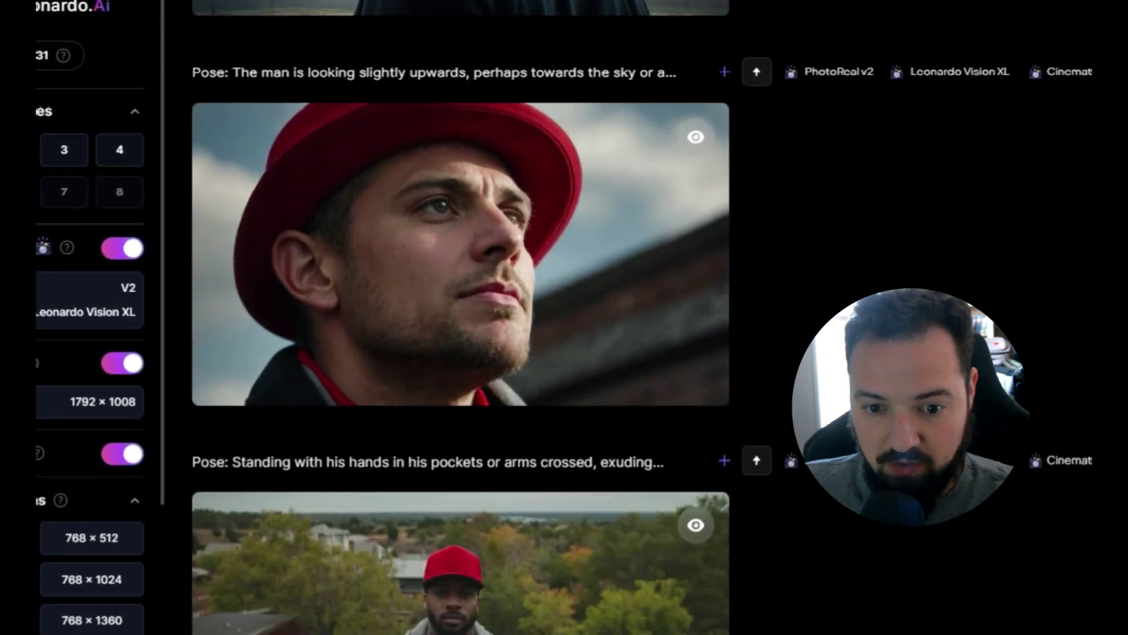
scroll(1023, 376, "down", 6)
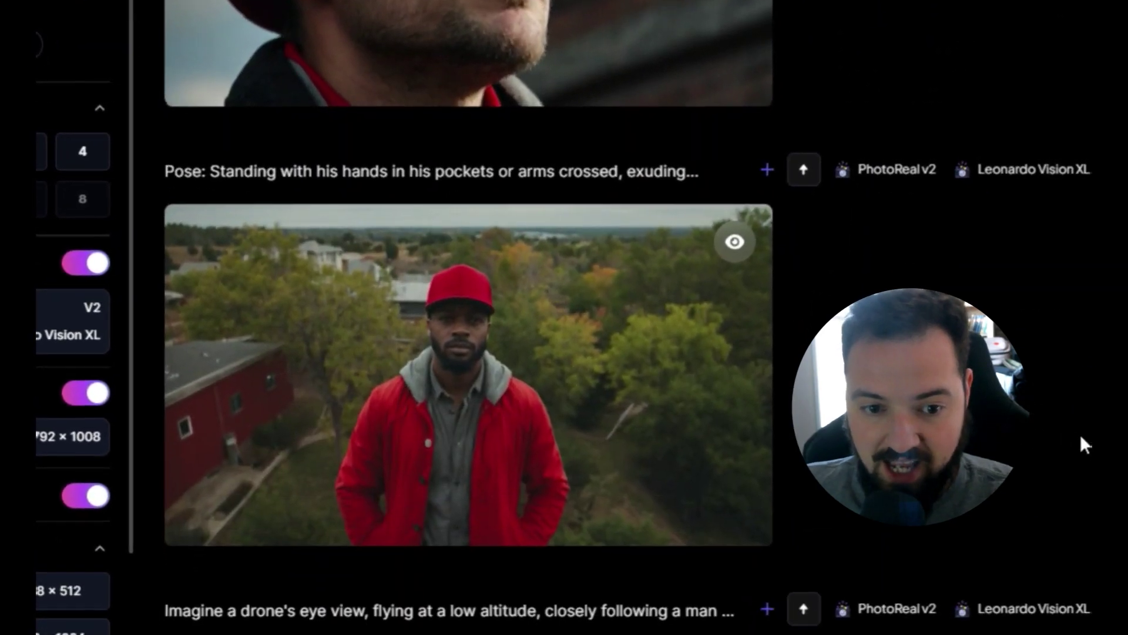
scroll(447, 317, "down", 3)
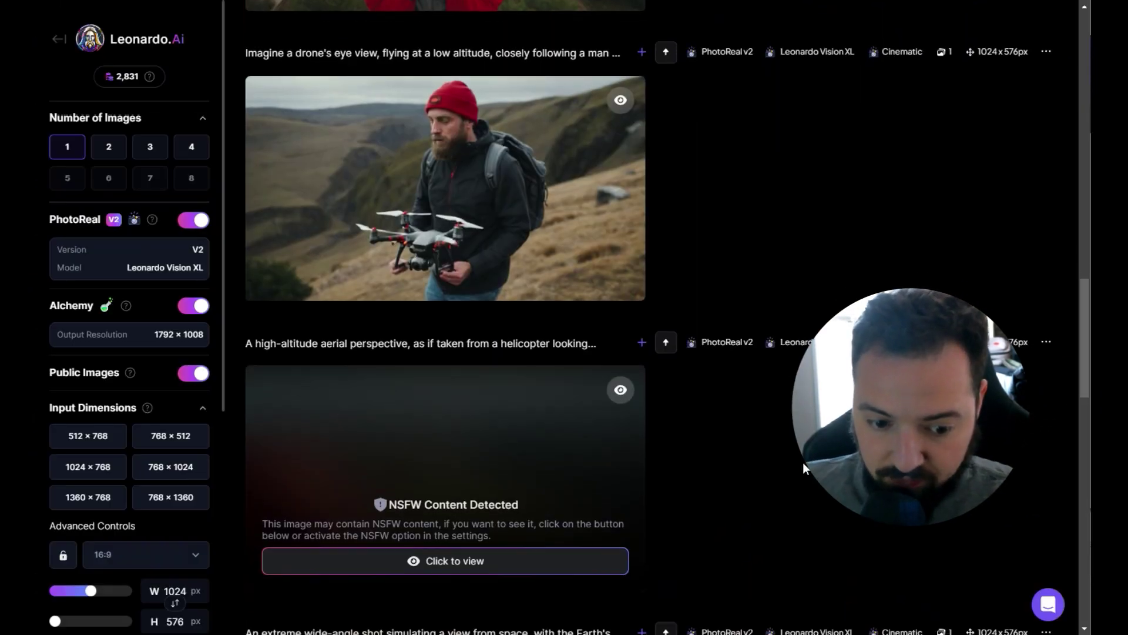
scroll(617, 434, "down", 2)
left_click(599, 425)
scroll(600, 425, "down", 3)
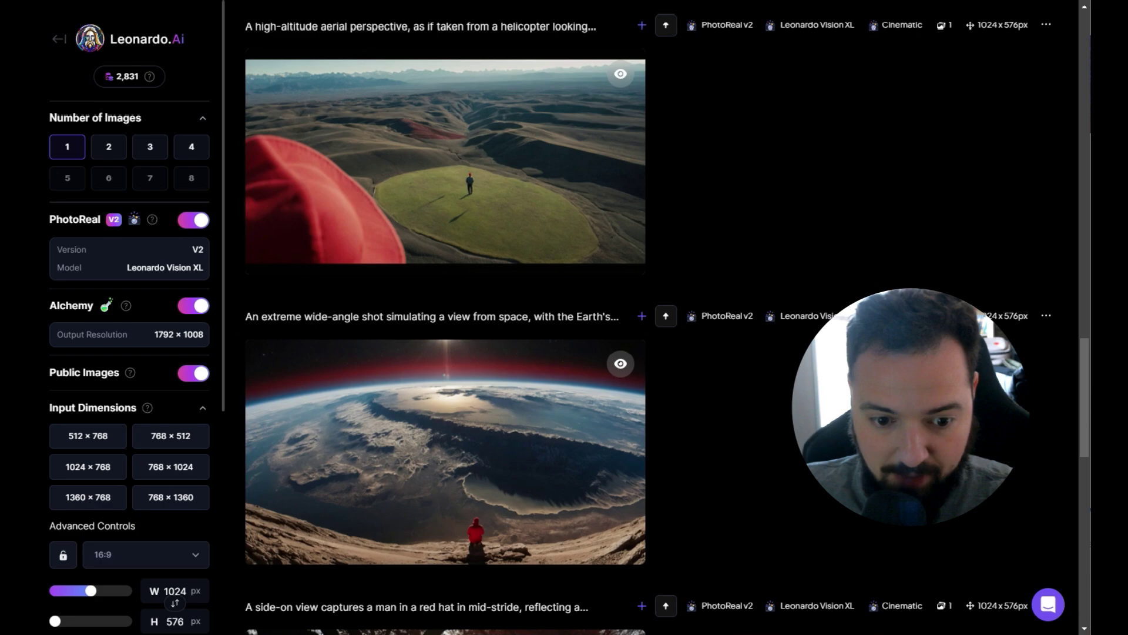
left_click(559, 117)
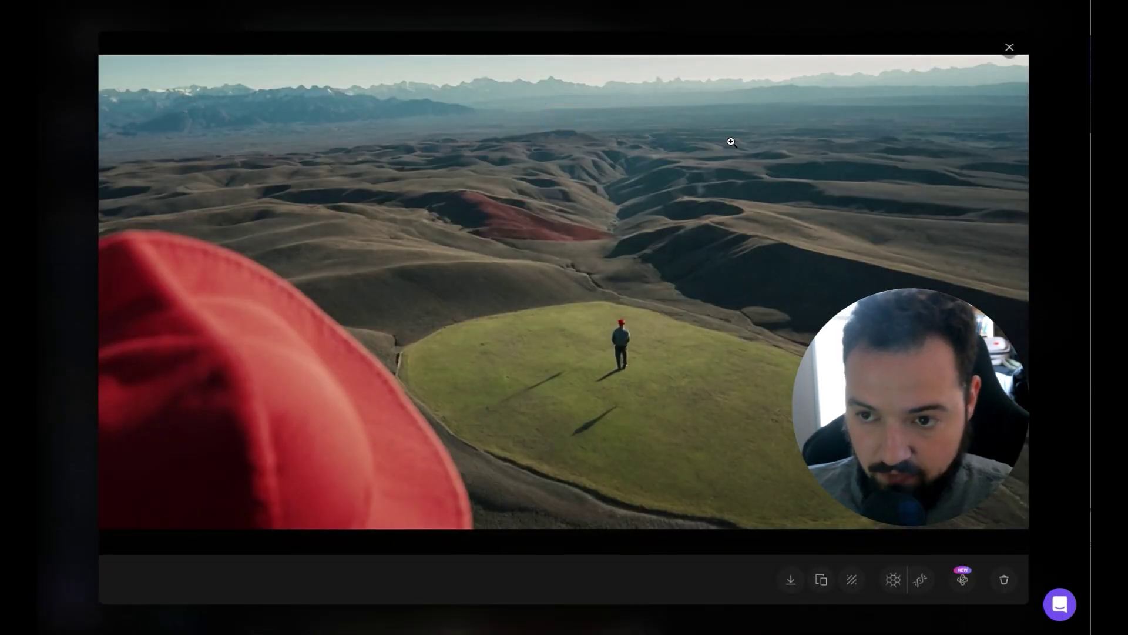
left_click(1012, 47)
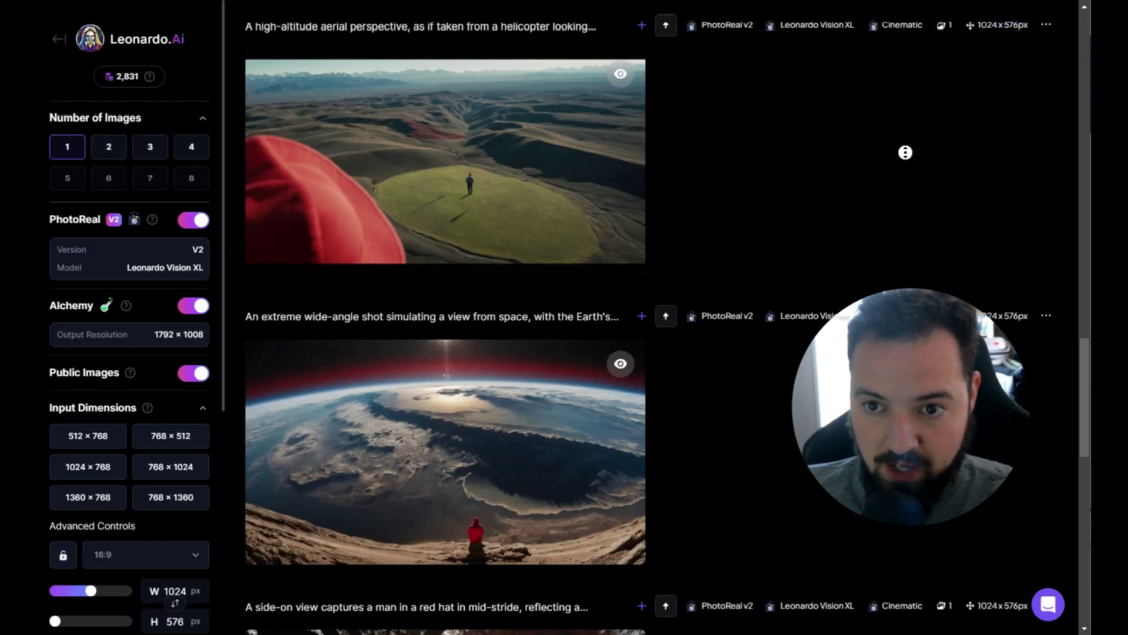
Clear the existing pose and perspective text from the image generation prompt and close the enlarged tunnel portrait.
scroll(904, 151, "up", 10)
scroll(884, 209, "up", 5)
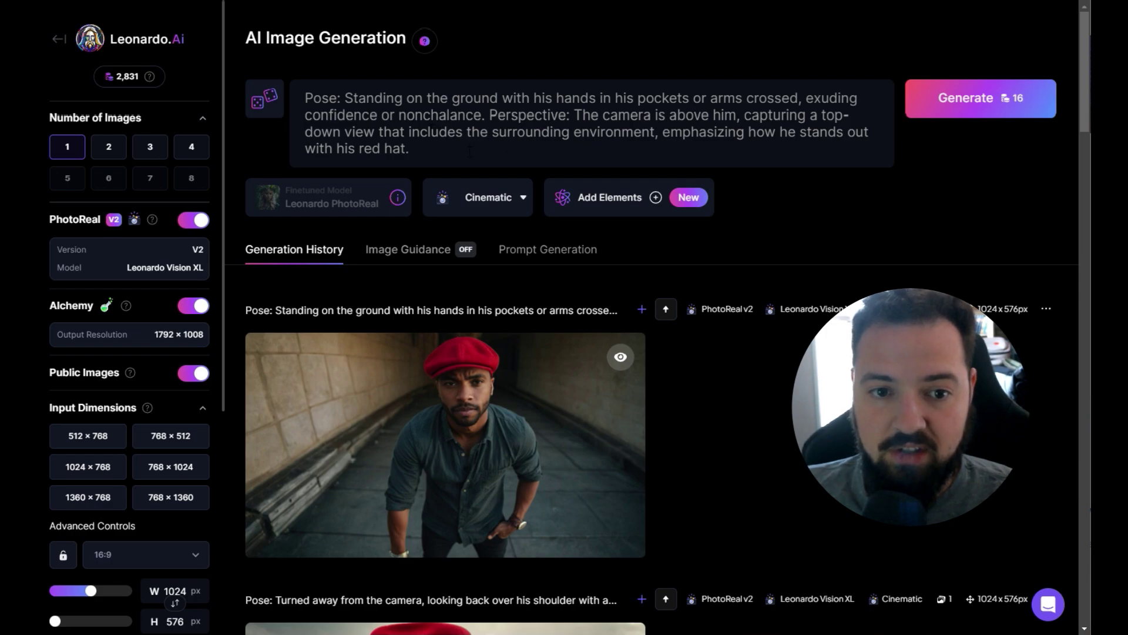
key("ctrl+a")
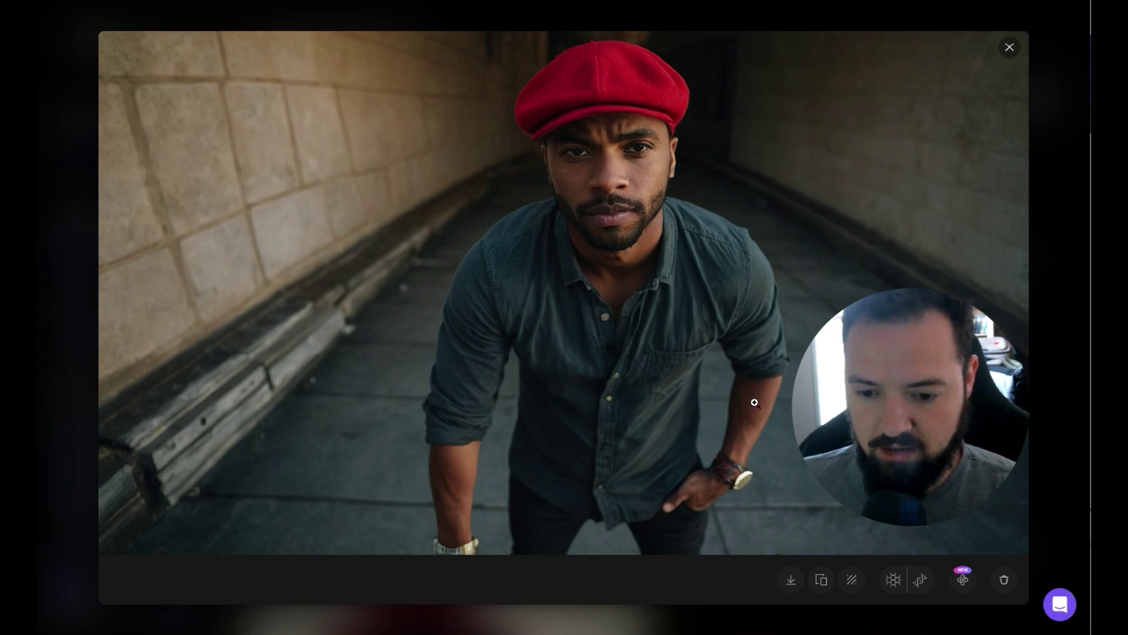
left_click(1009, 48)
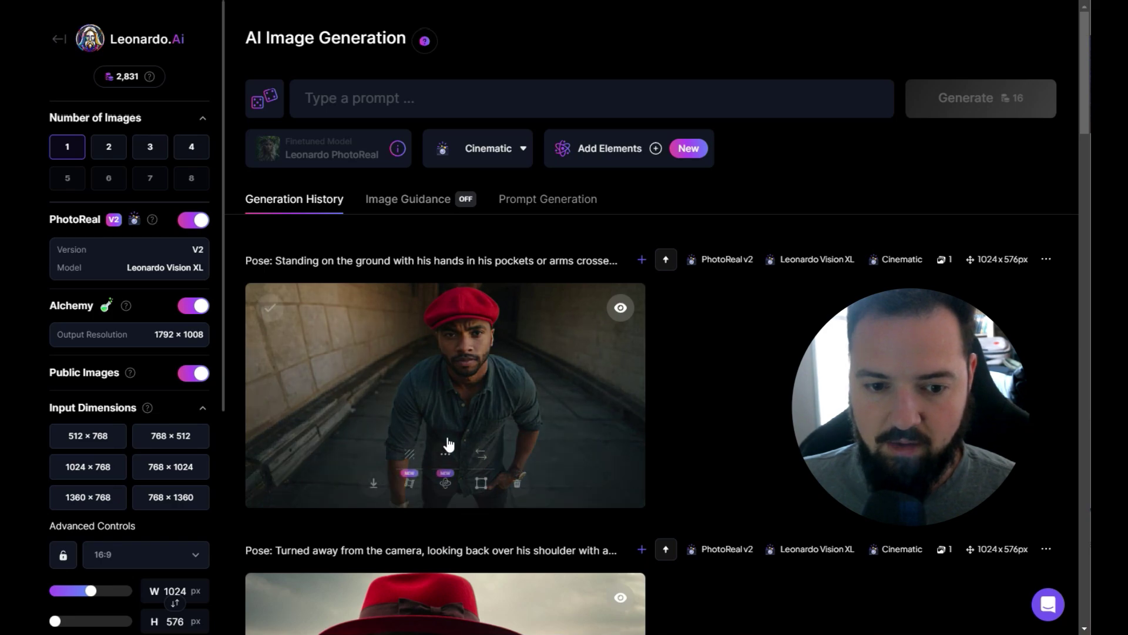
Download the tunnel portrait of the man in the red cap and close its enlarged view.
left_click(483, 365)
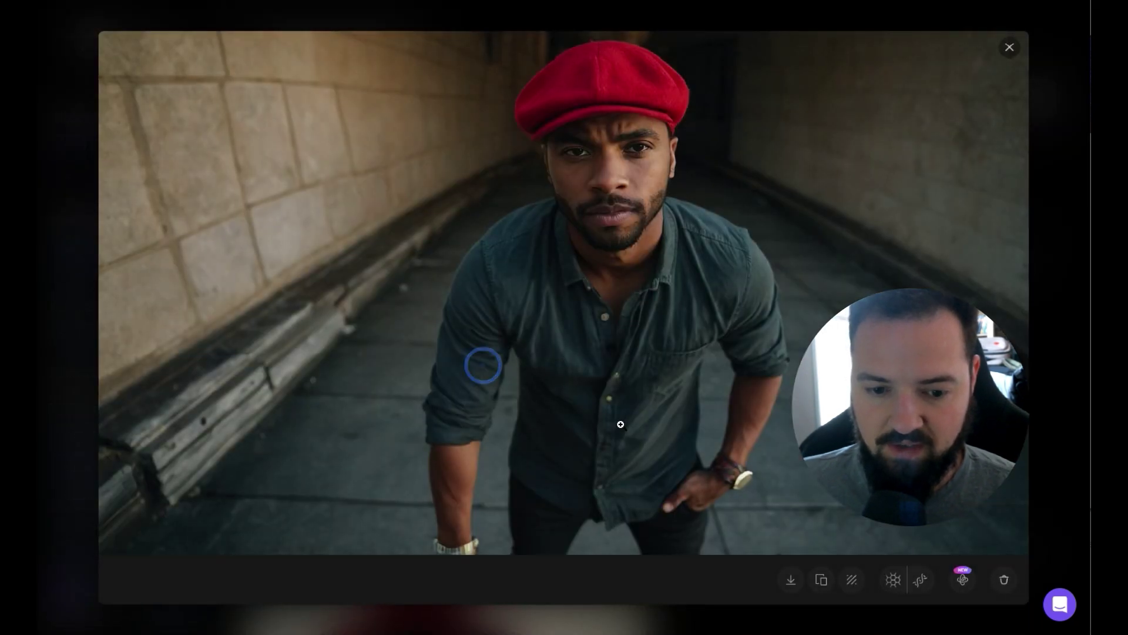
left_click(791, 580)
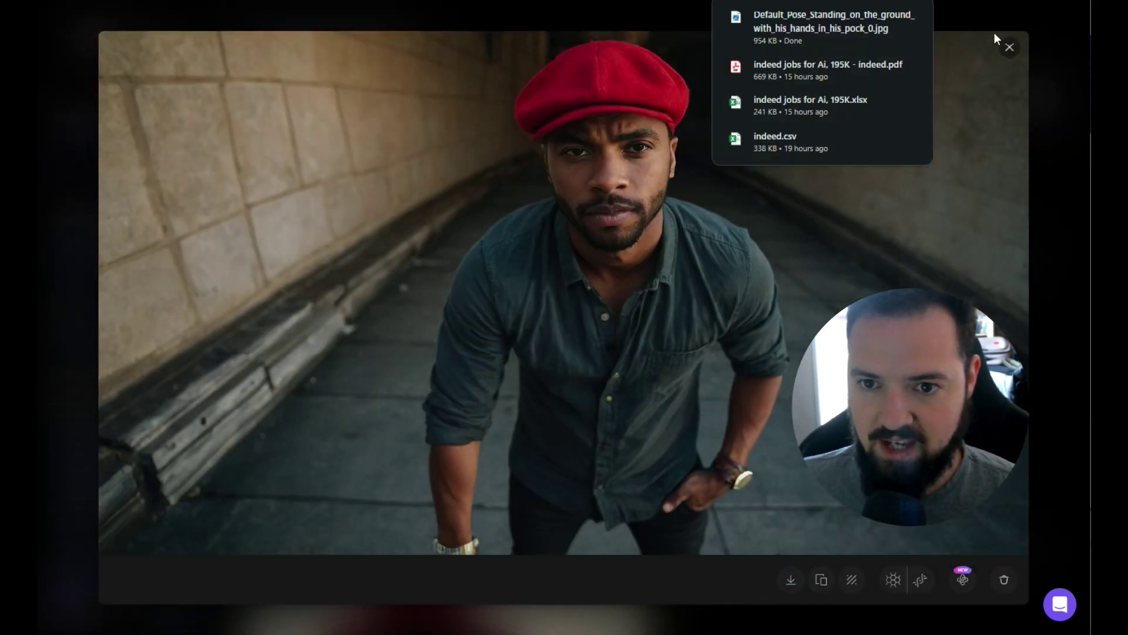
left_click(1011, 48)
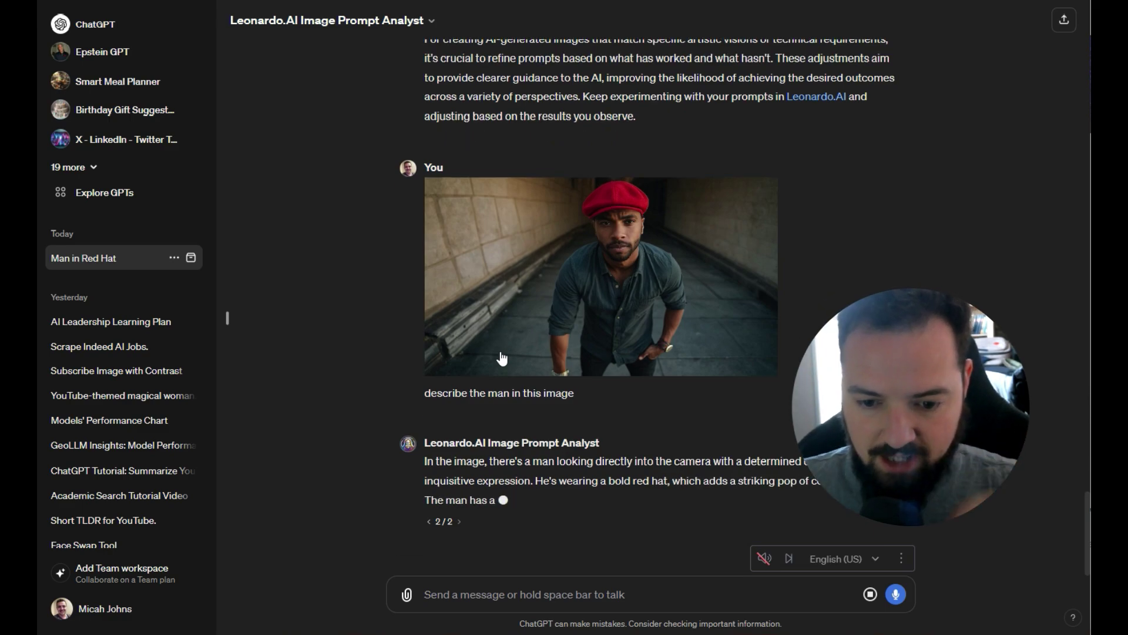
Read the ChatGPT reply describing the man's expression, hat, beard and shirt, and check it against the enlarged uploaded image.
left_click_drag(614, 461, 764, 461)
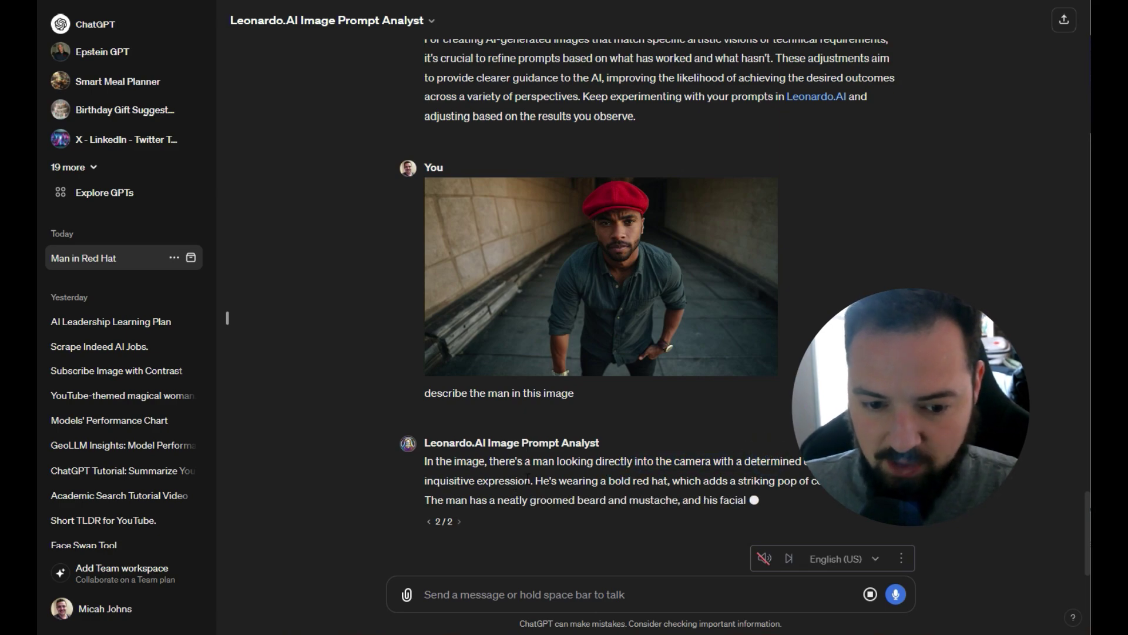
left_click_drag(528, 479, 425, 460)
left_click(602, 482)
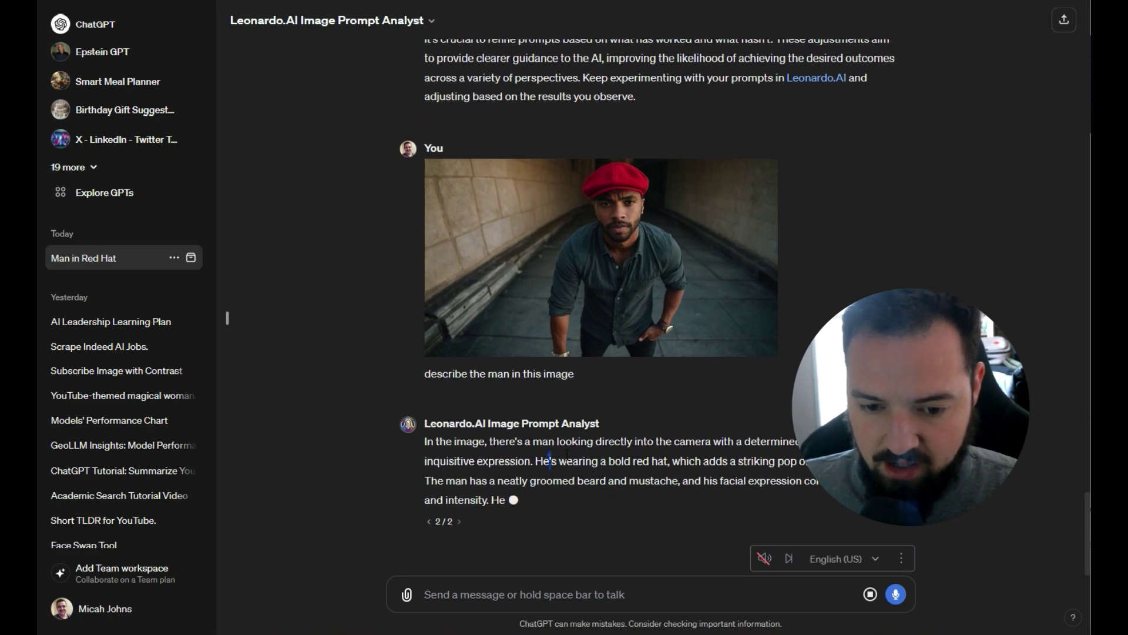
left_click_drag(567, 456, 650, 461)
left_click(746, 461)
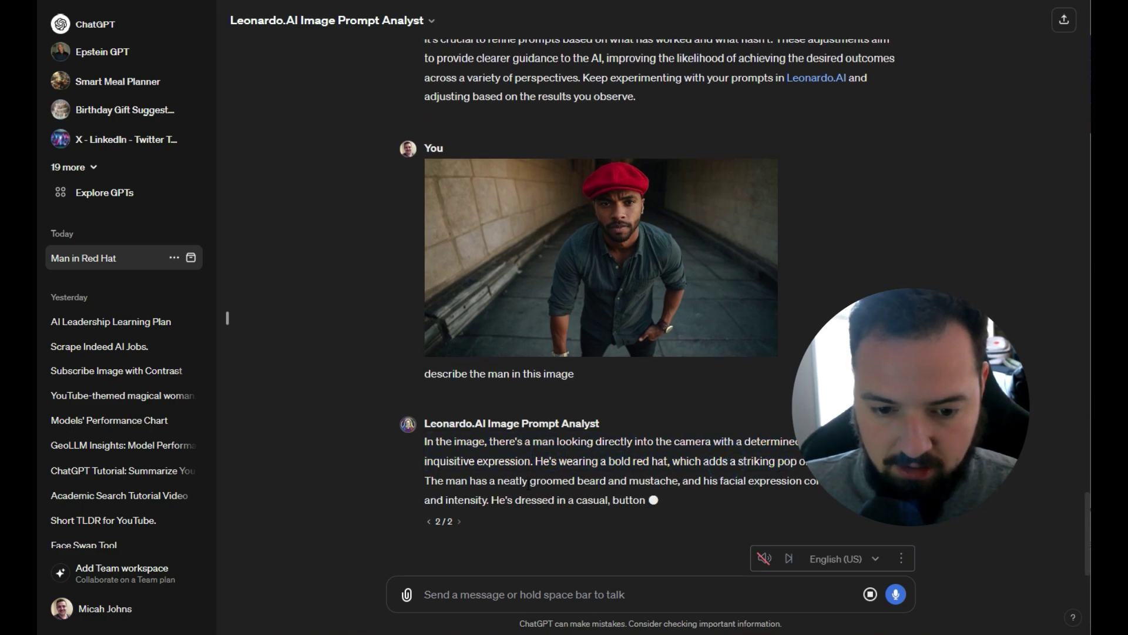
left_click_drag(527, 482, 488, 481)
left_click(649, 479)
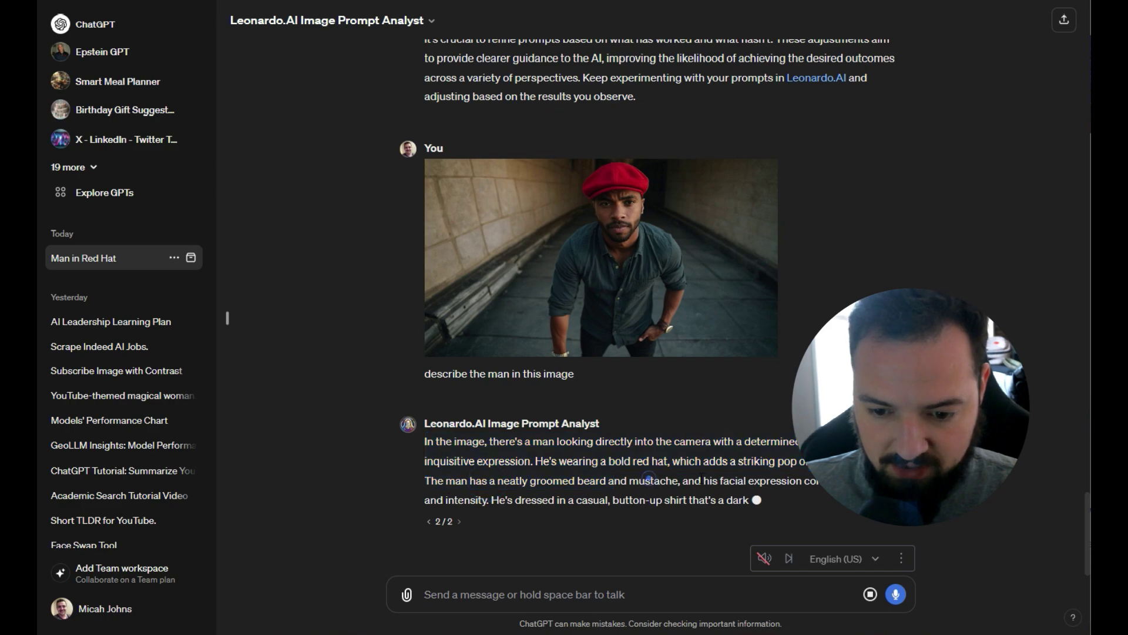
left_click_drag(709, 481, 825, 481)
left_click(825, 481)
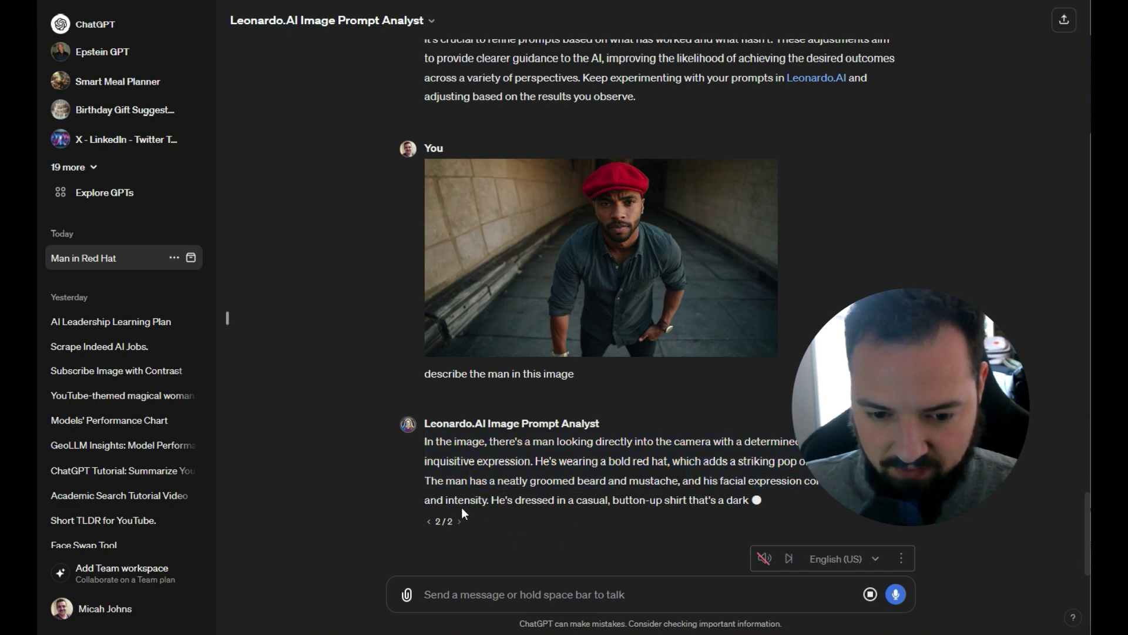
left_click_drag(523, 499, 502, 479)
left_click(616, 480)
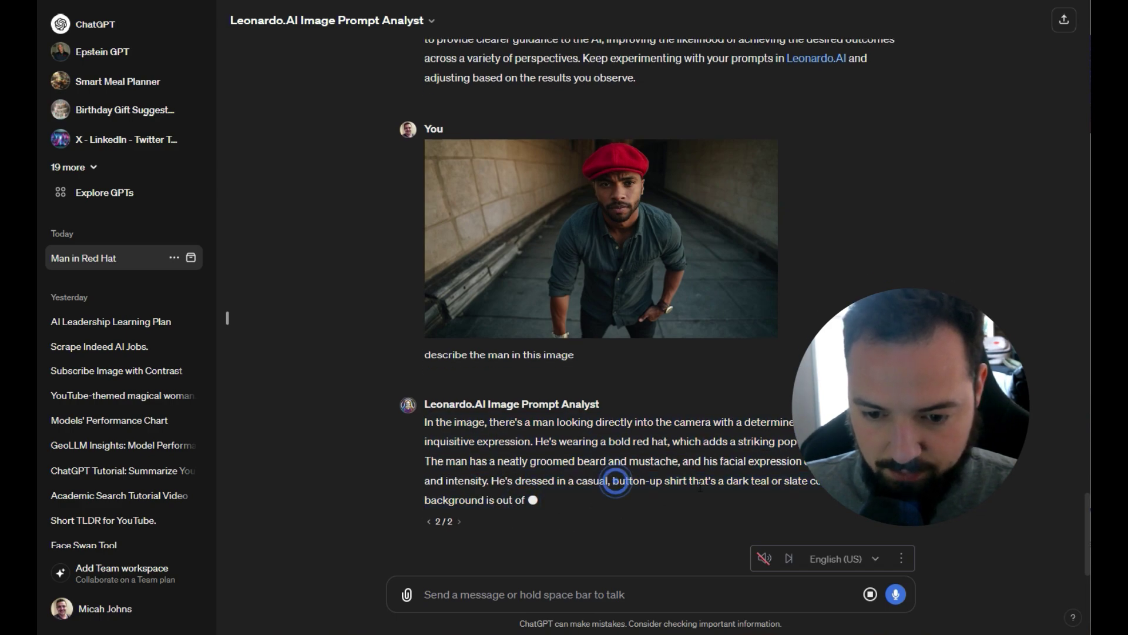
left_click_drag(742, 481, 426, 422)
left_click(784, 481)
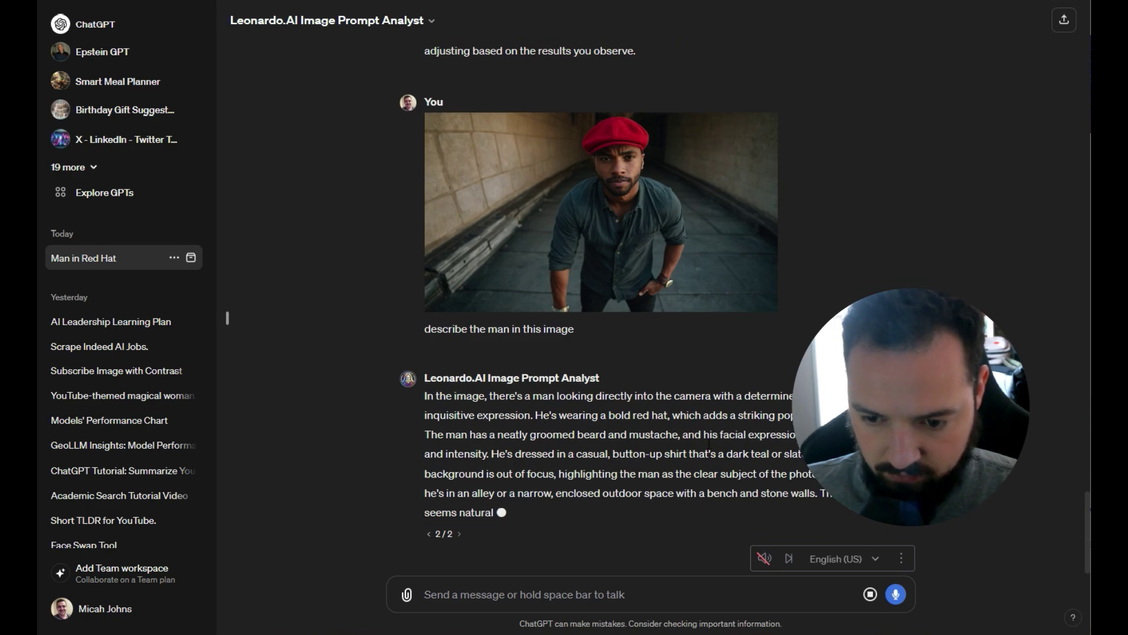
left_click(703, 268)
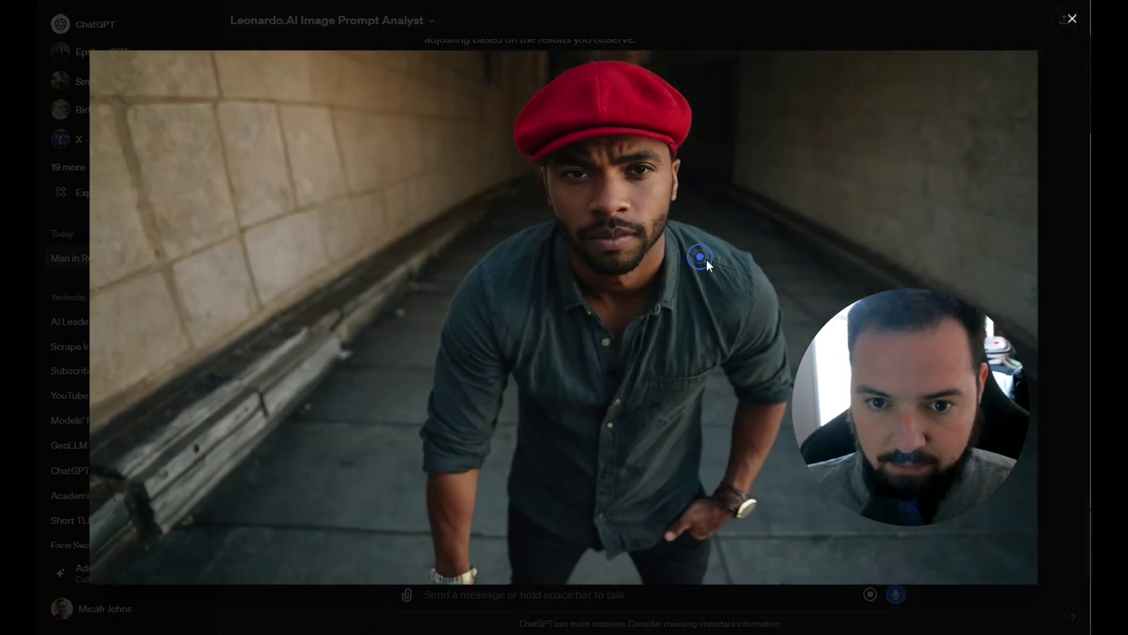
left_click(1071, 20)
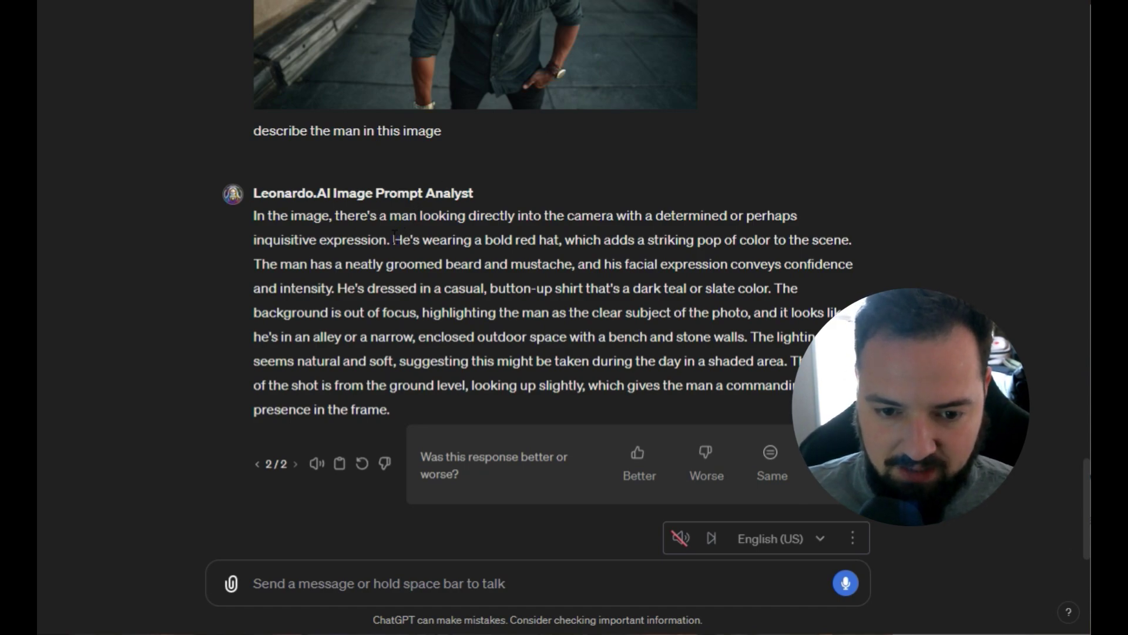
Copy the man's expression, hat, beard and shirt description from the reply into a new message, inserting "african american" before "man".
left_click_drag(394, 238, 775, 290)
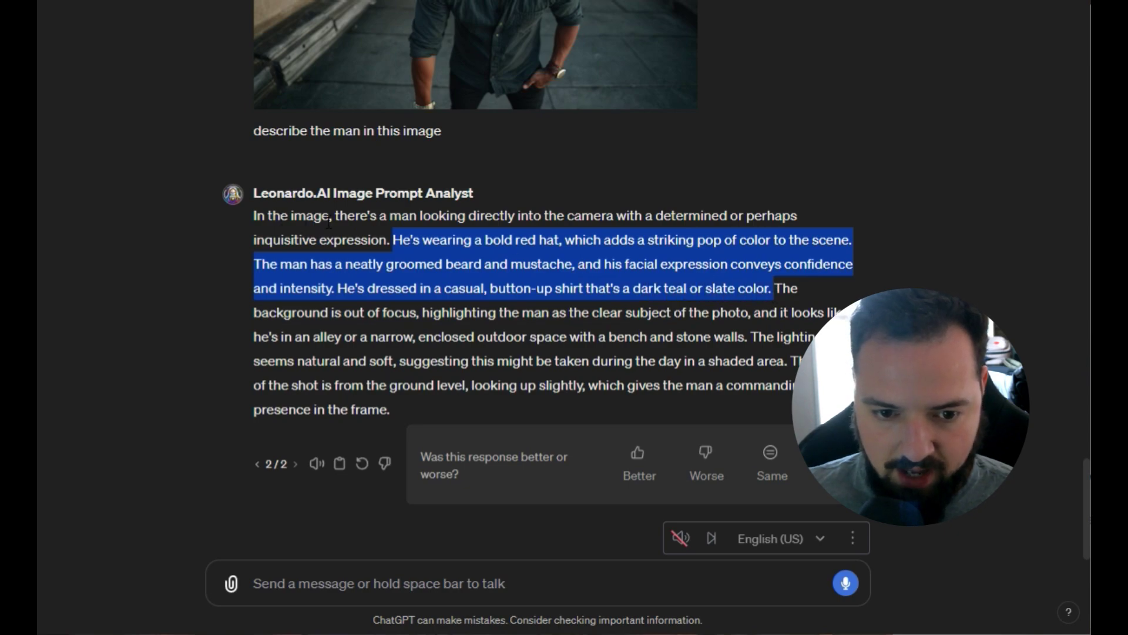
left_click_drag(336, 215, 757, 285)
key("ctrl+c")
left_click(379, 582)
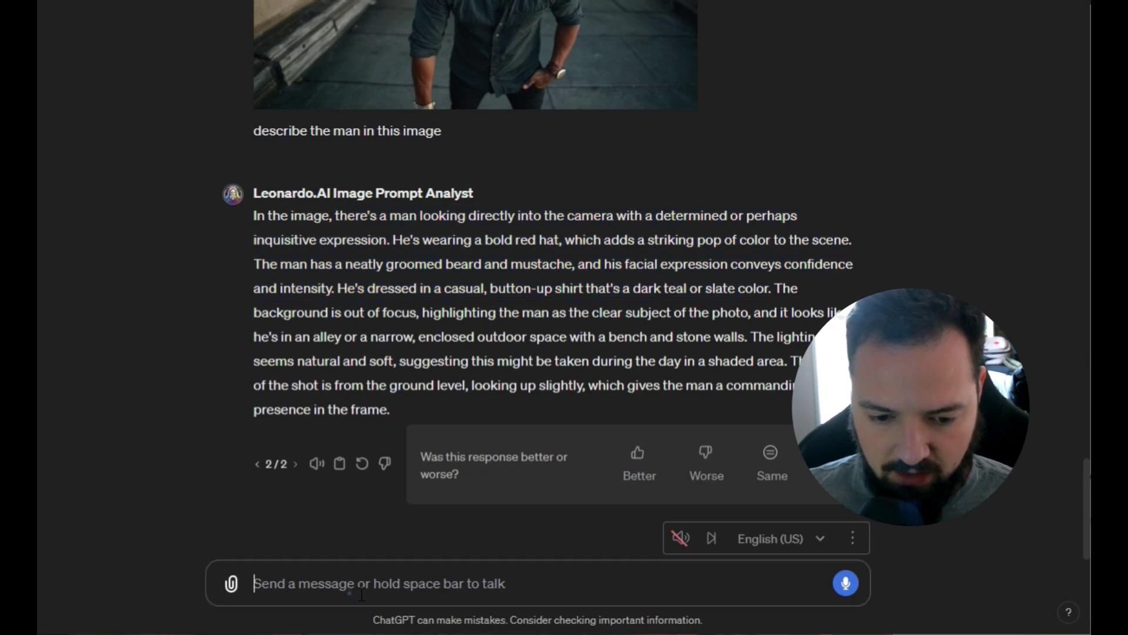
key("ctrl+v")
left_click(307, 520)
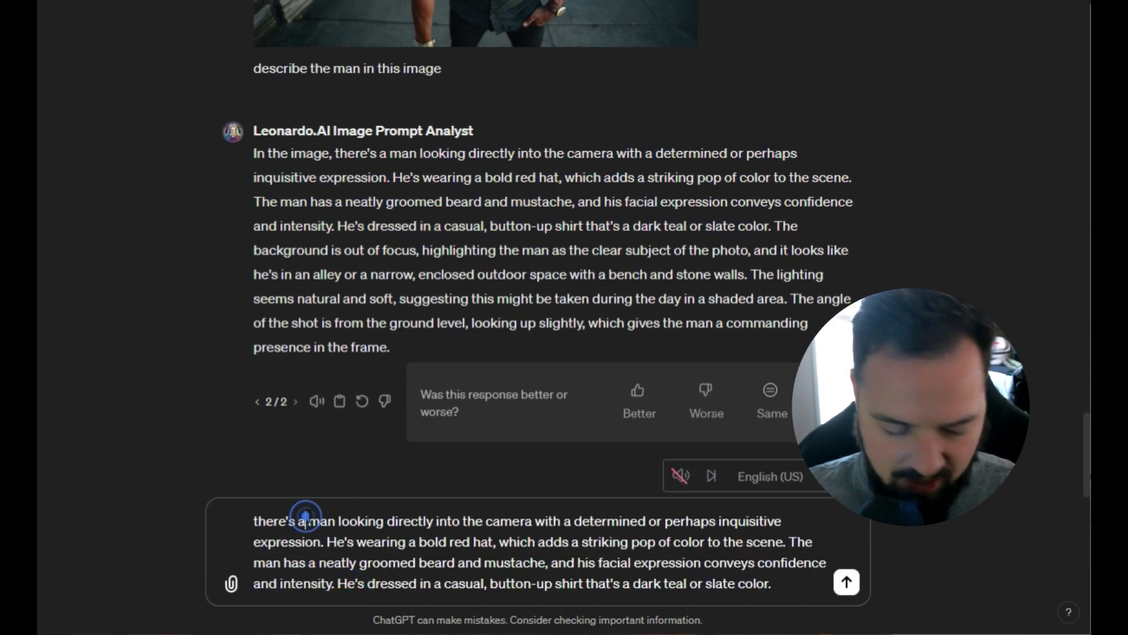
type("african american")
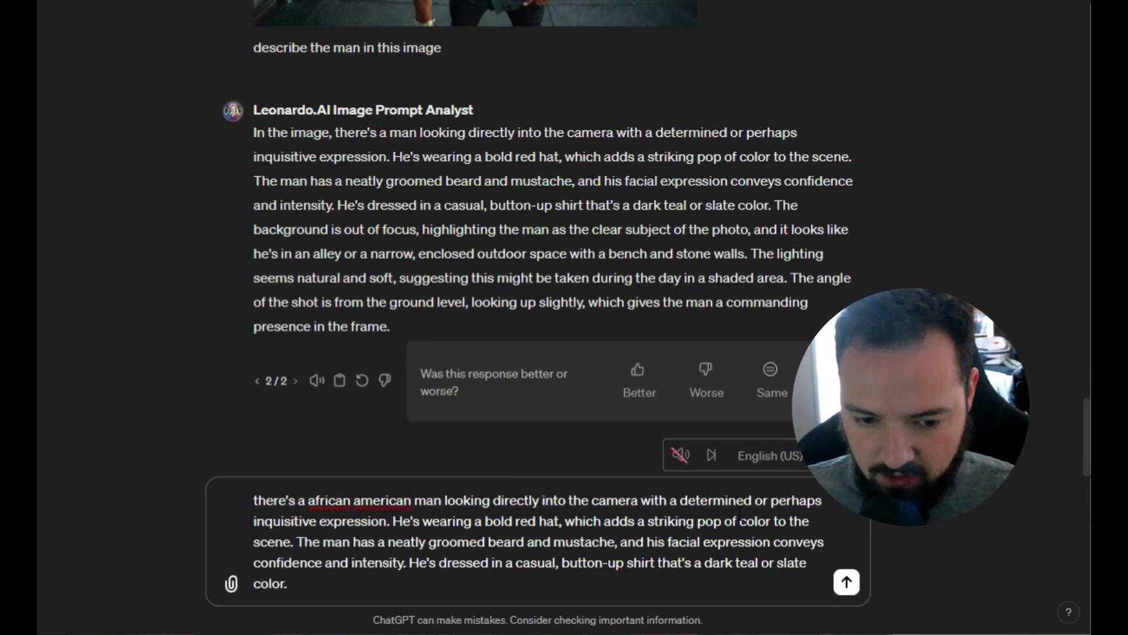
Below the description, request a prompt with him leaning against the wall, one foot on it, the other leg supporting his body, and send it.
left_click(313, 585)
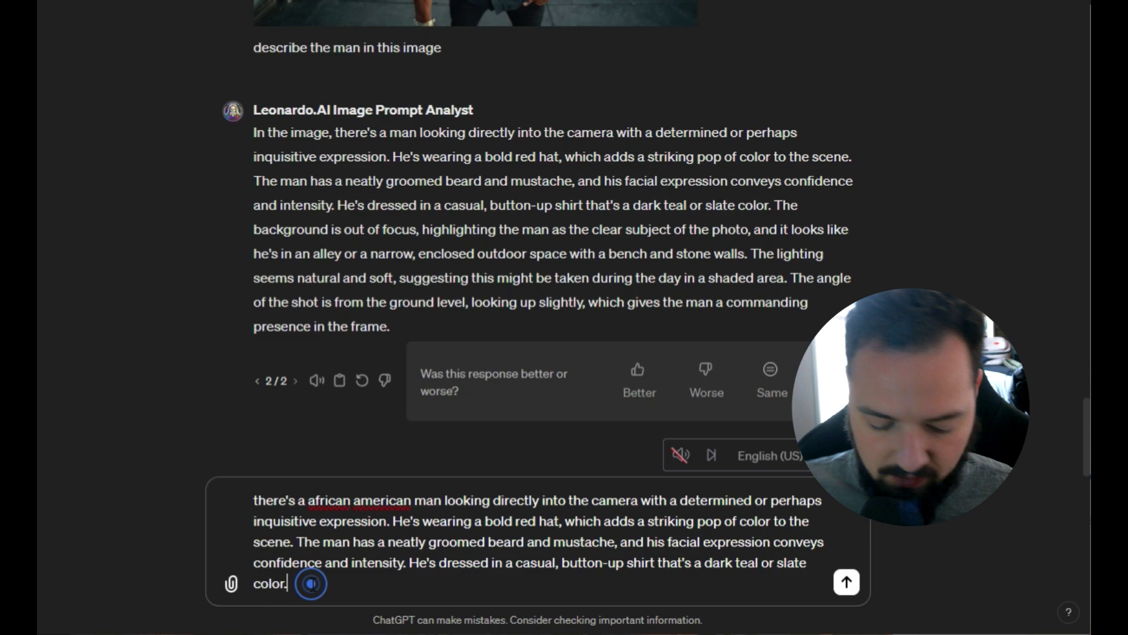
key("shift+Return")
type("W")
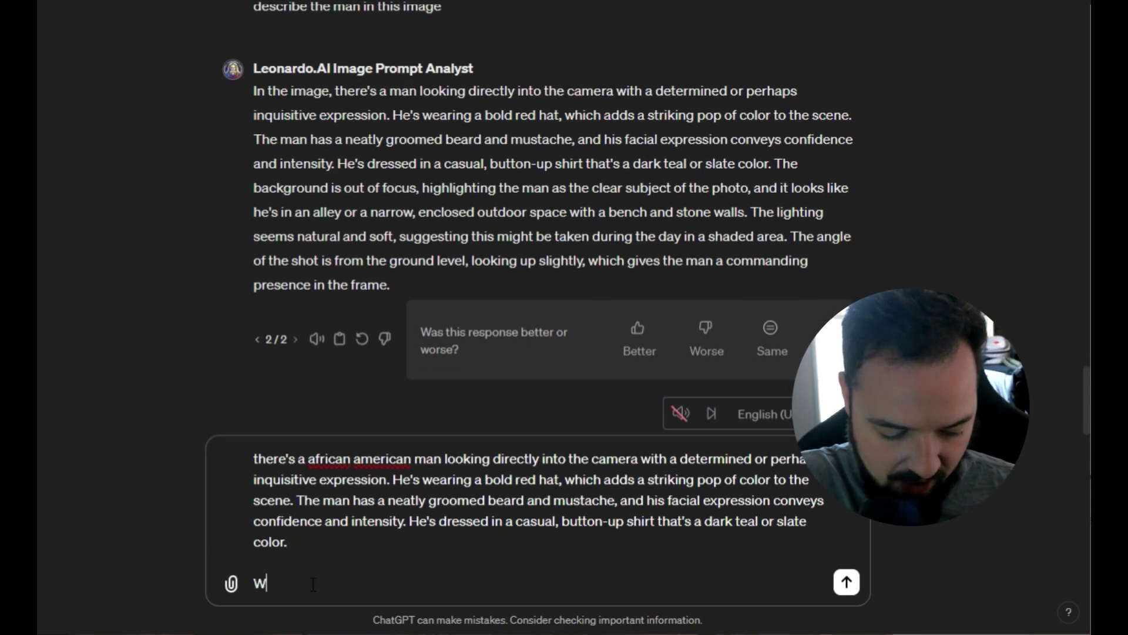
type("rite a prompt where his pose i")
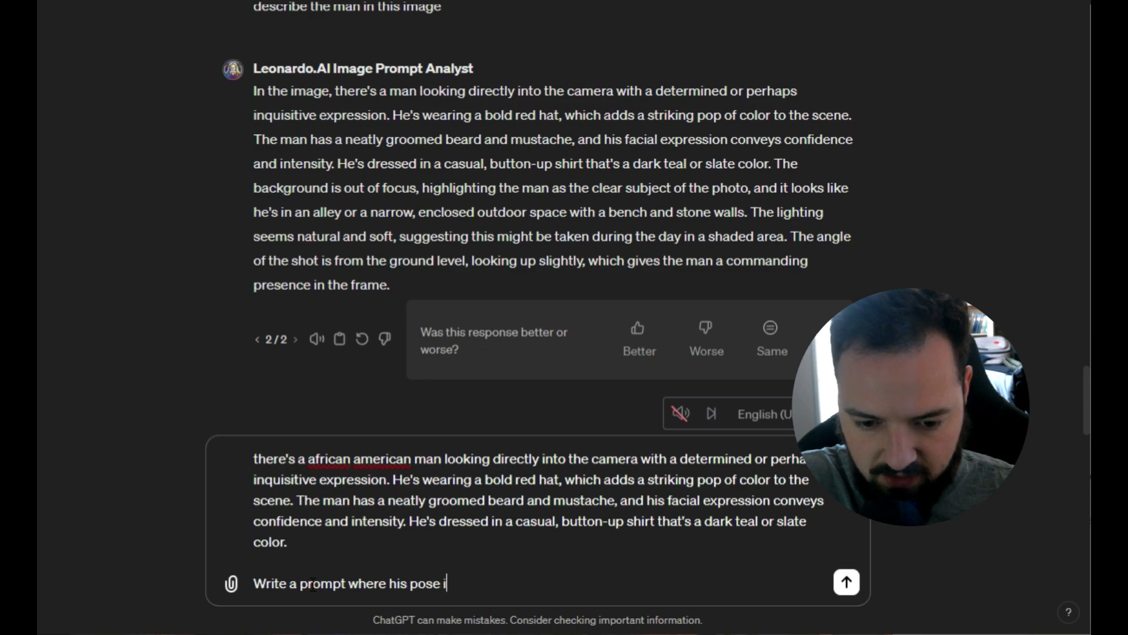
type("s that he is lean")
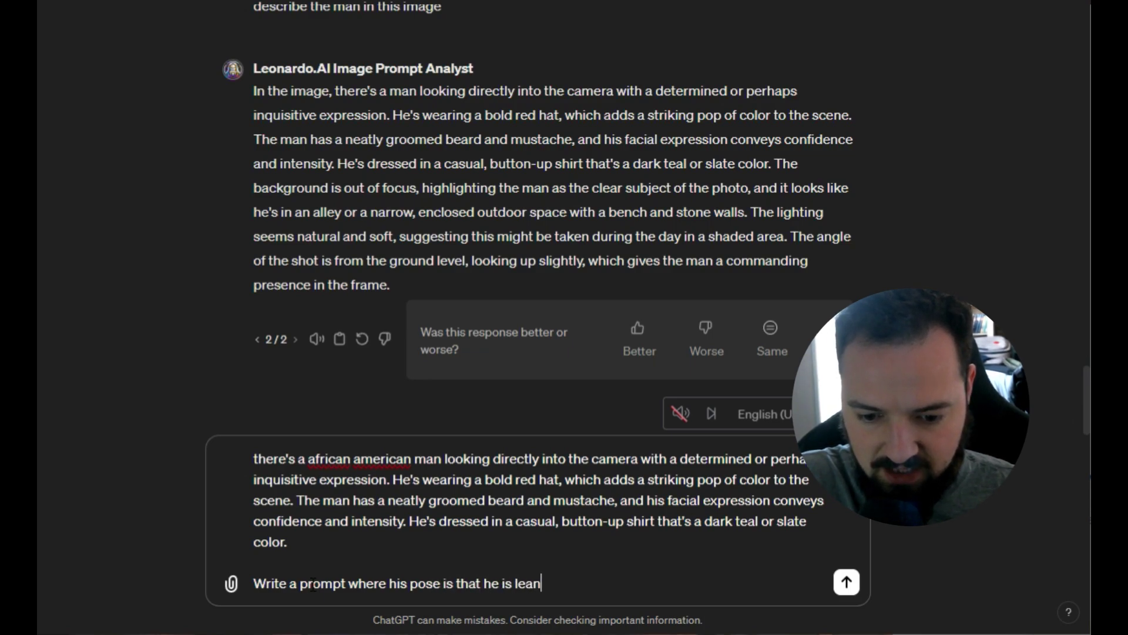
type("ing against the wal")
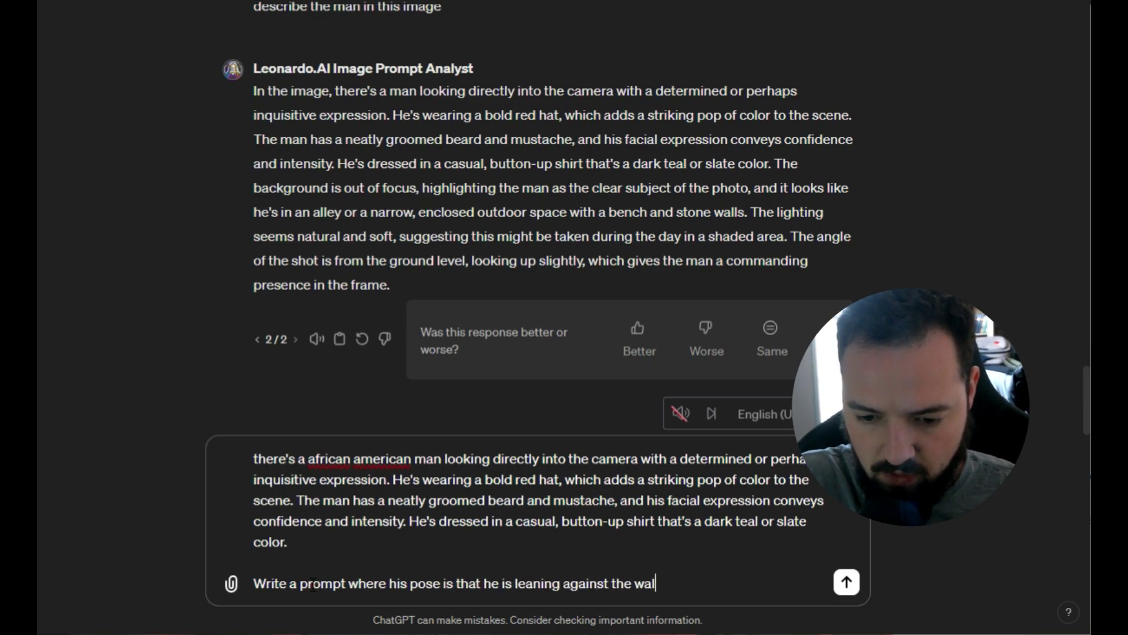
type("l with one leg")
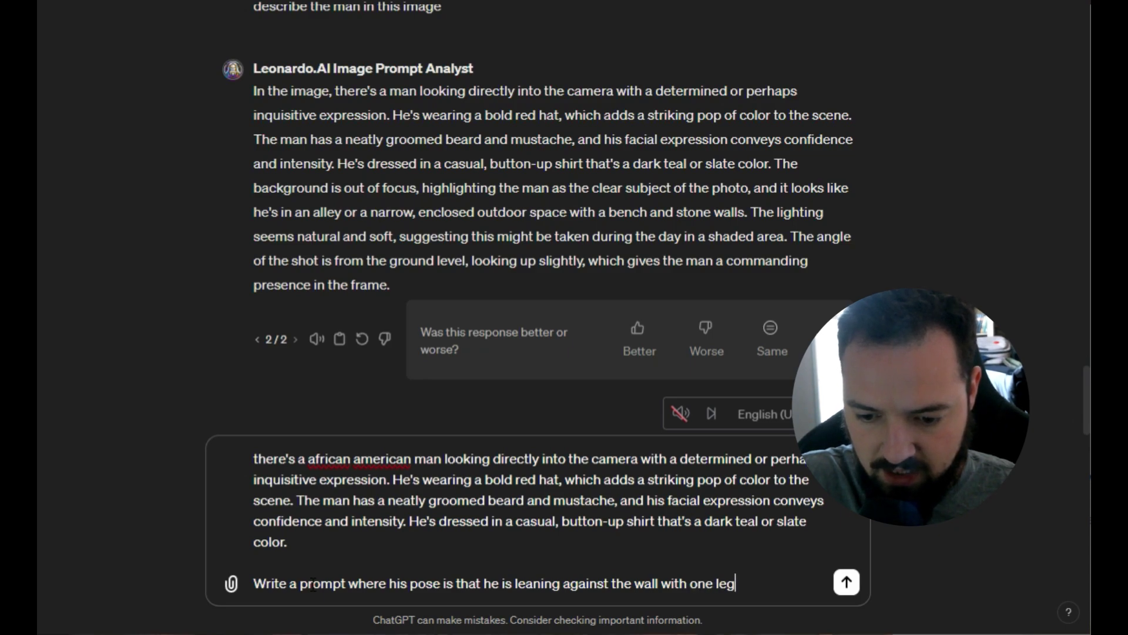
type(" kicked up ")
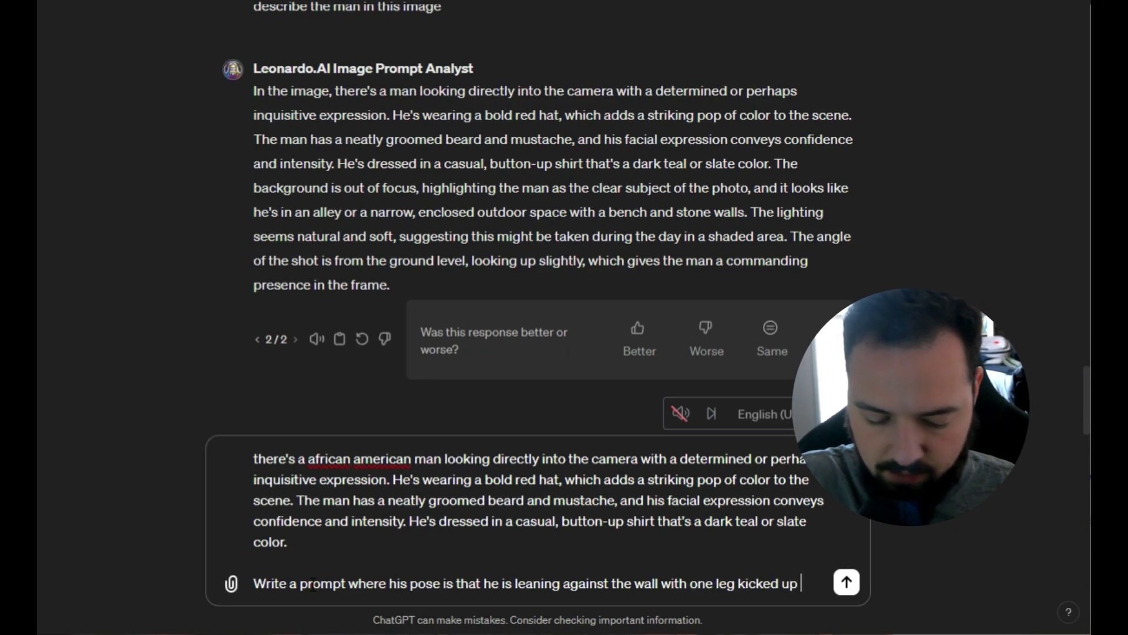
type("with")
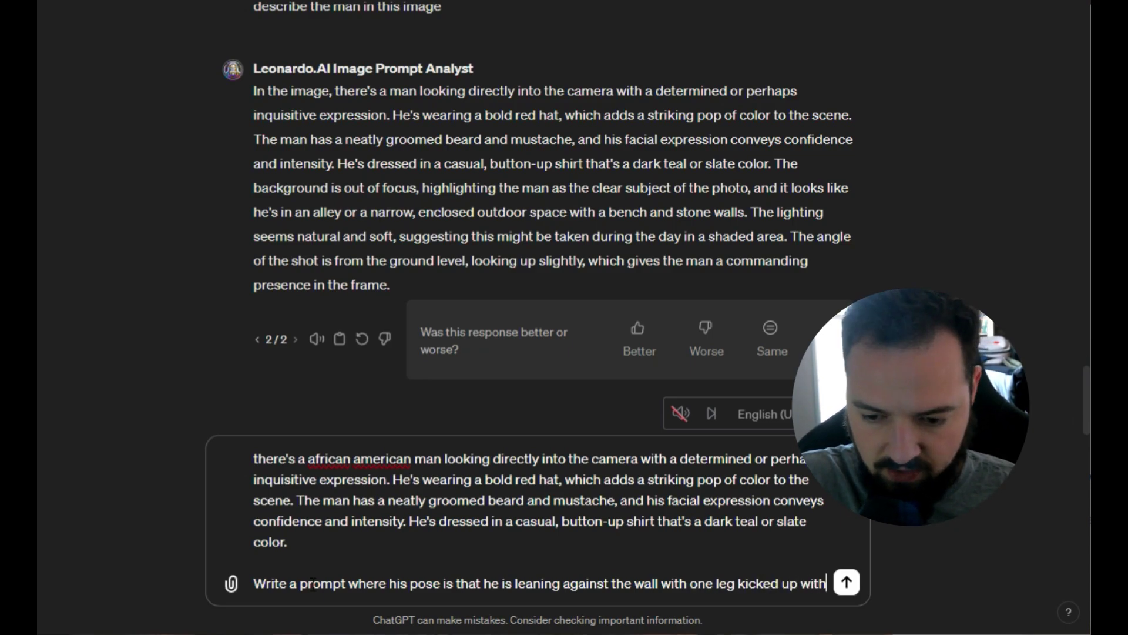
type(" the bottom of his")
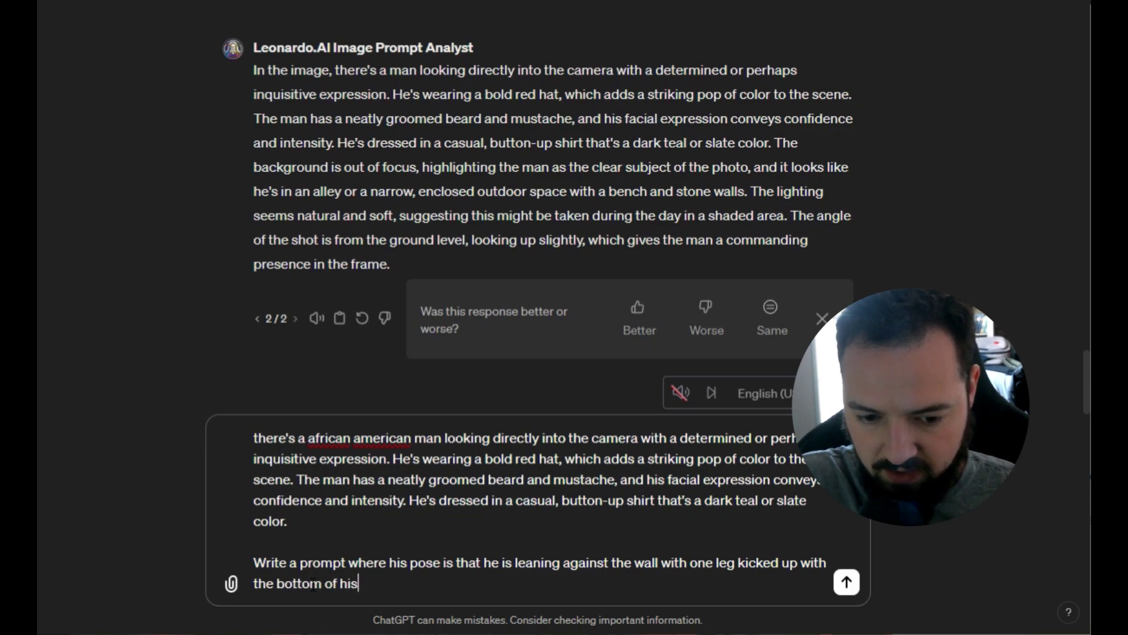
type(" foot on the ")
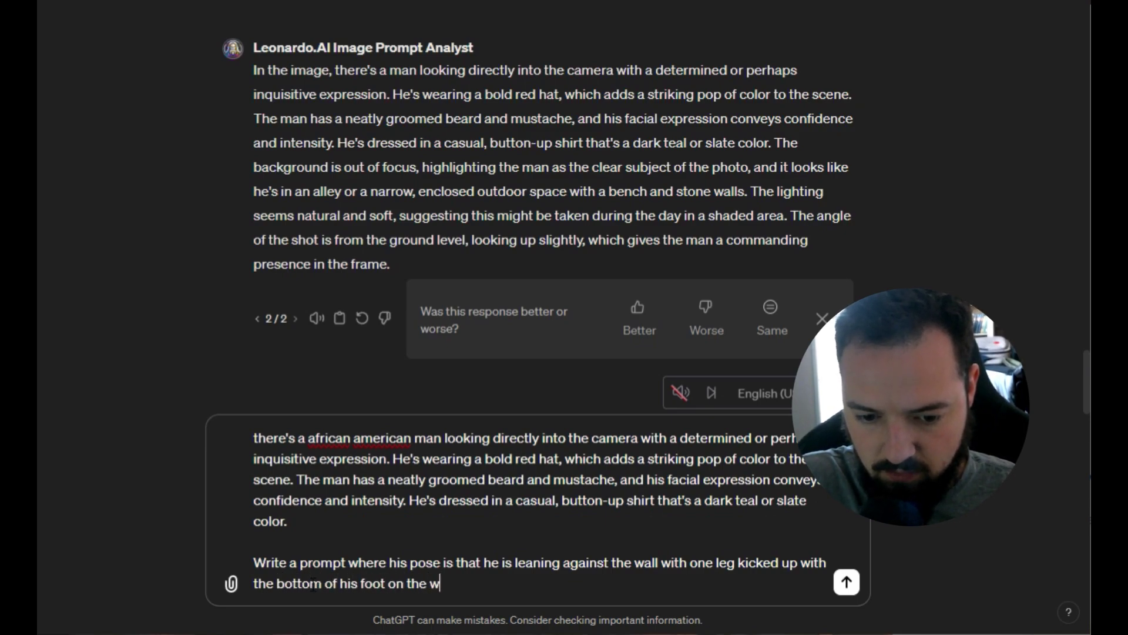
type("wall, the other leg")
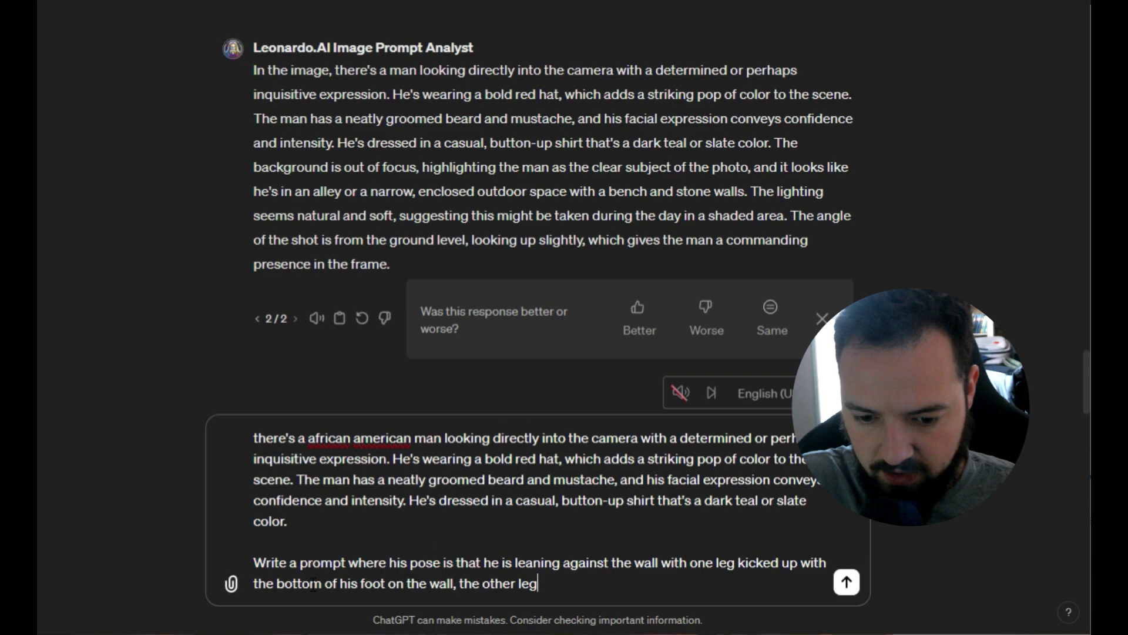
type(" supportung")
key("BackSpace")
key("BackSpace")
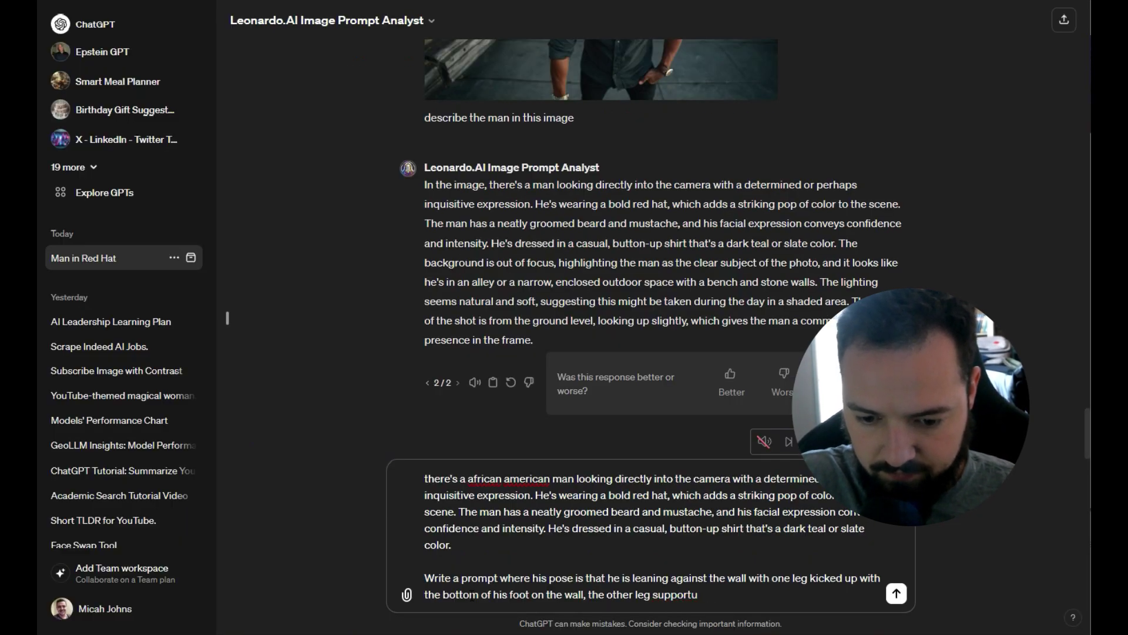
key("BackSpace")
type("ing his bo")
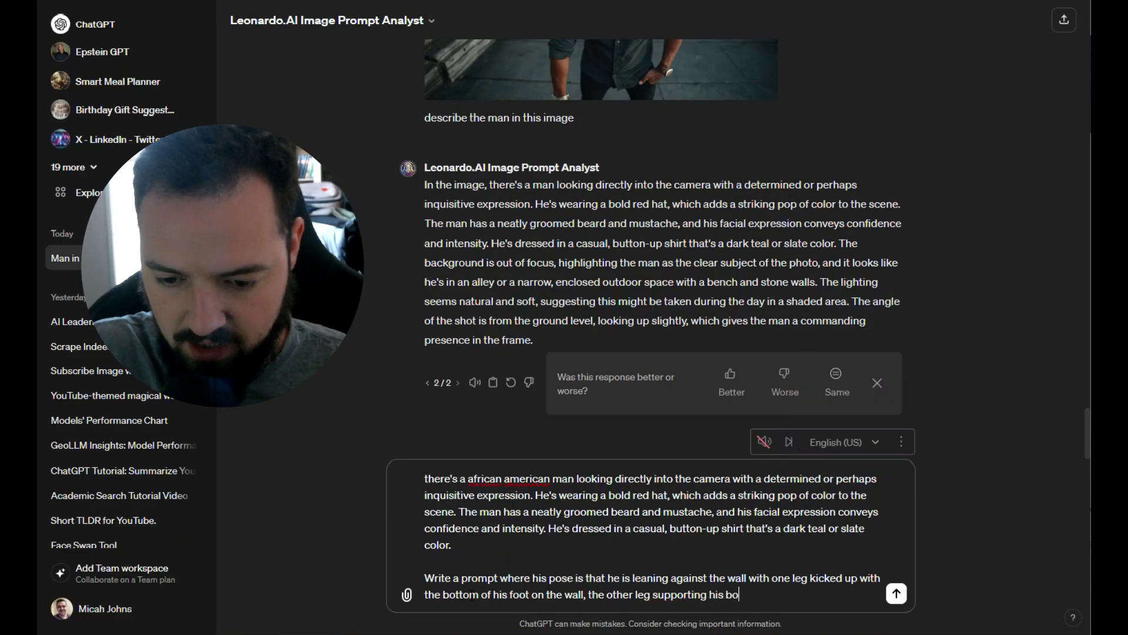
key("Return")
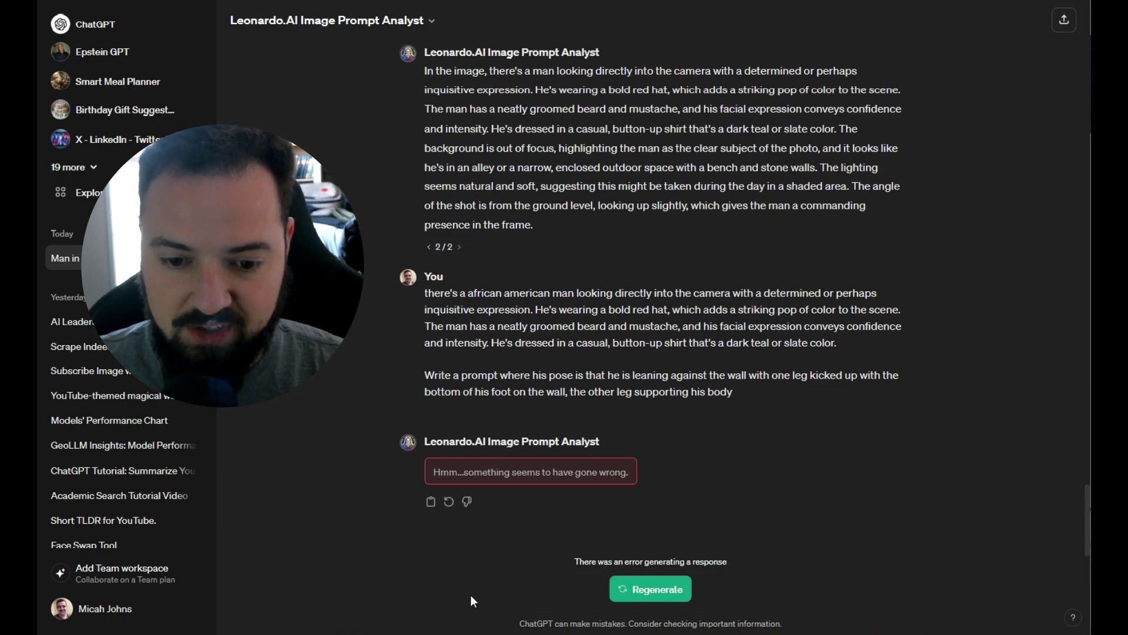
Regenerate the failed ChatGPT reply and read the shirt color wording in the returned prompt.
left_click(645, 591)
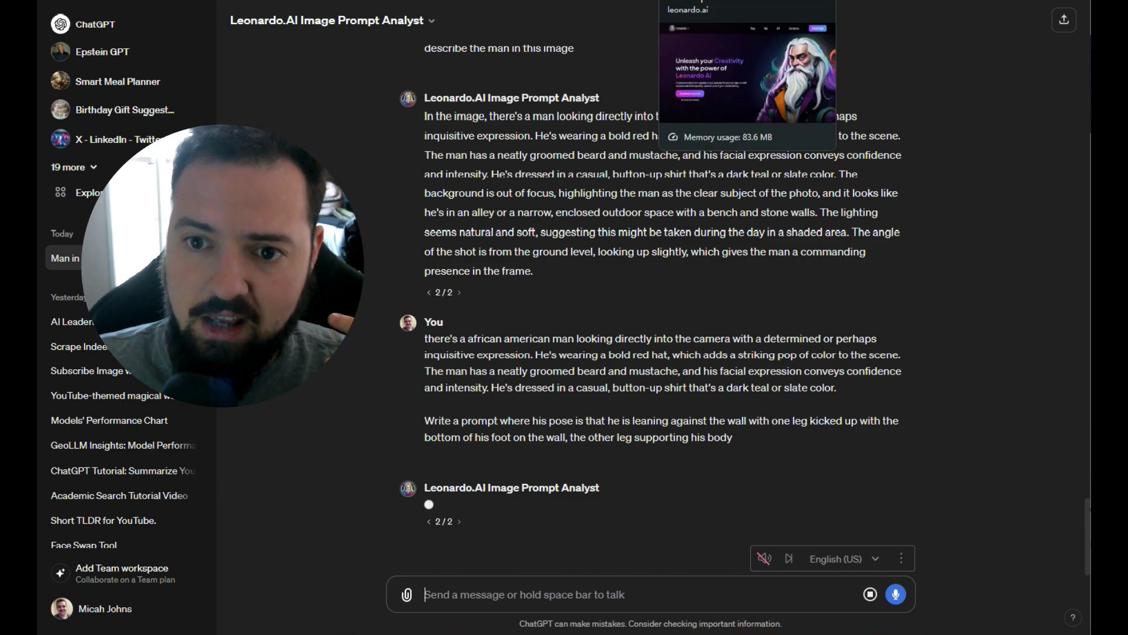
left_click(723, 0)
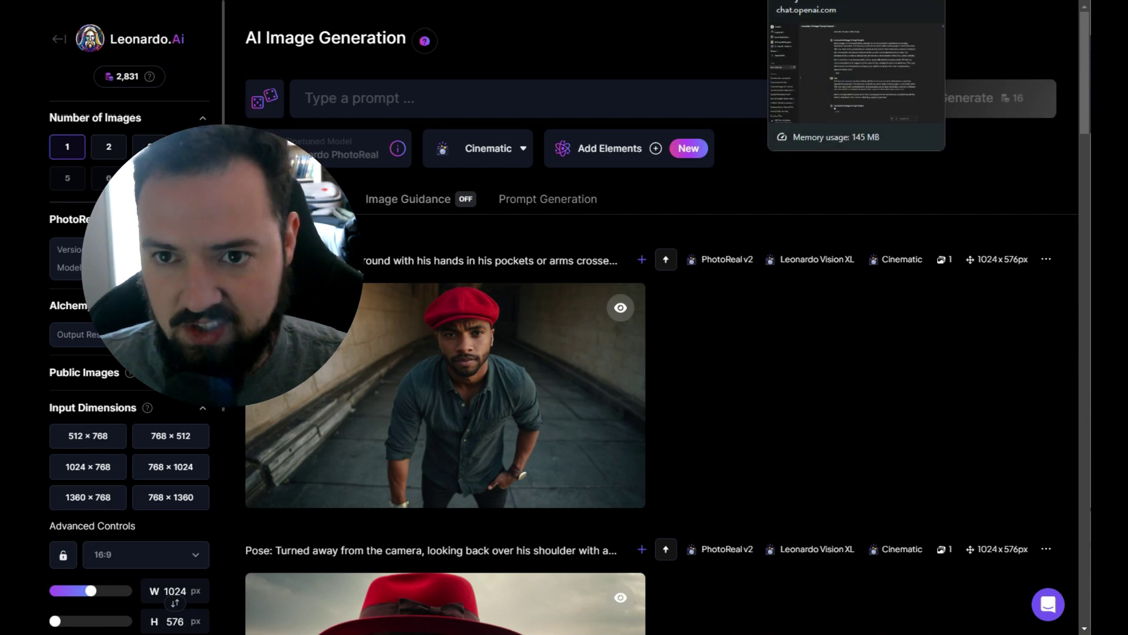
left_click(778, 4)
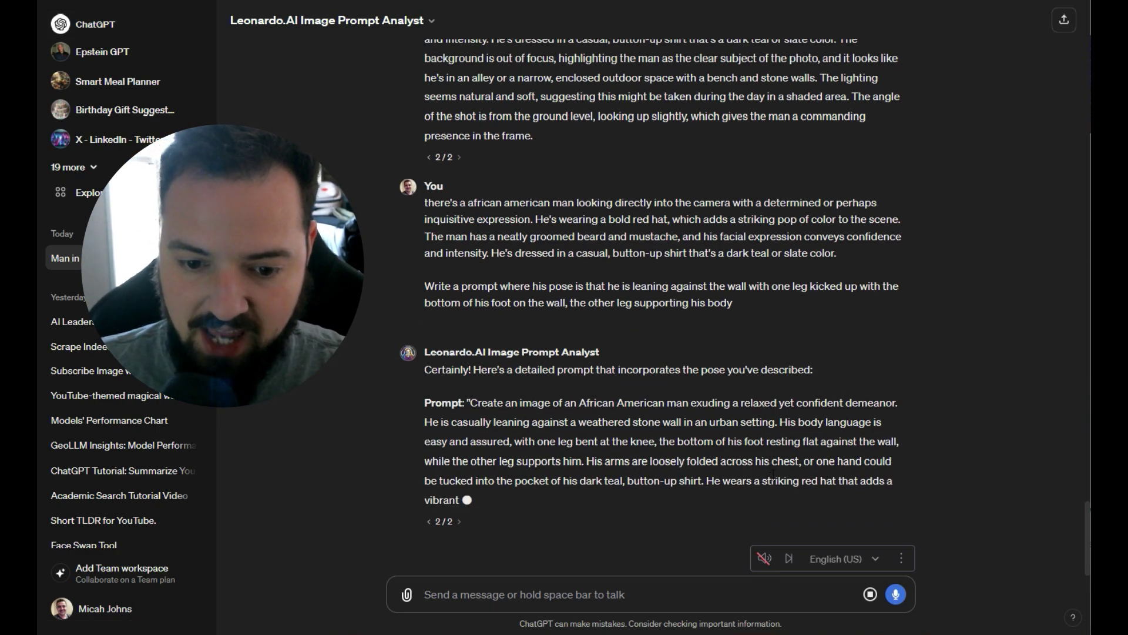
left_click_drag(581, 480, 626, 480)
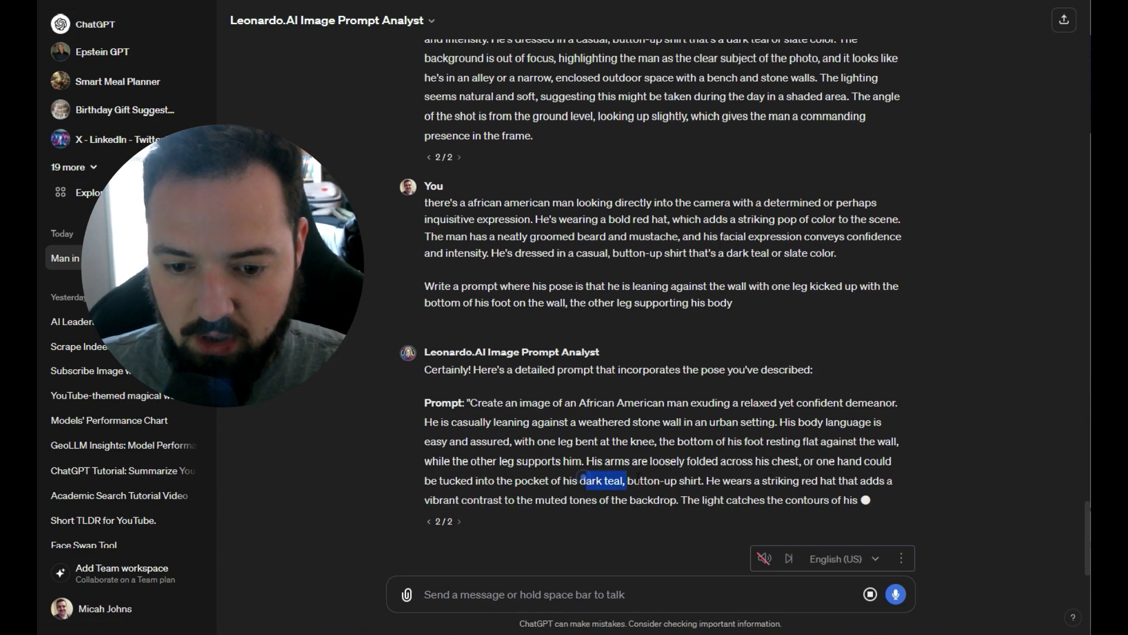
left_click(707, 470)
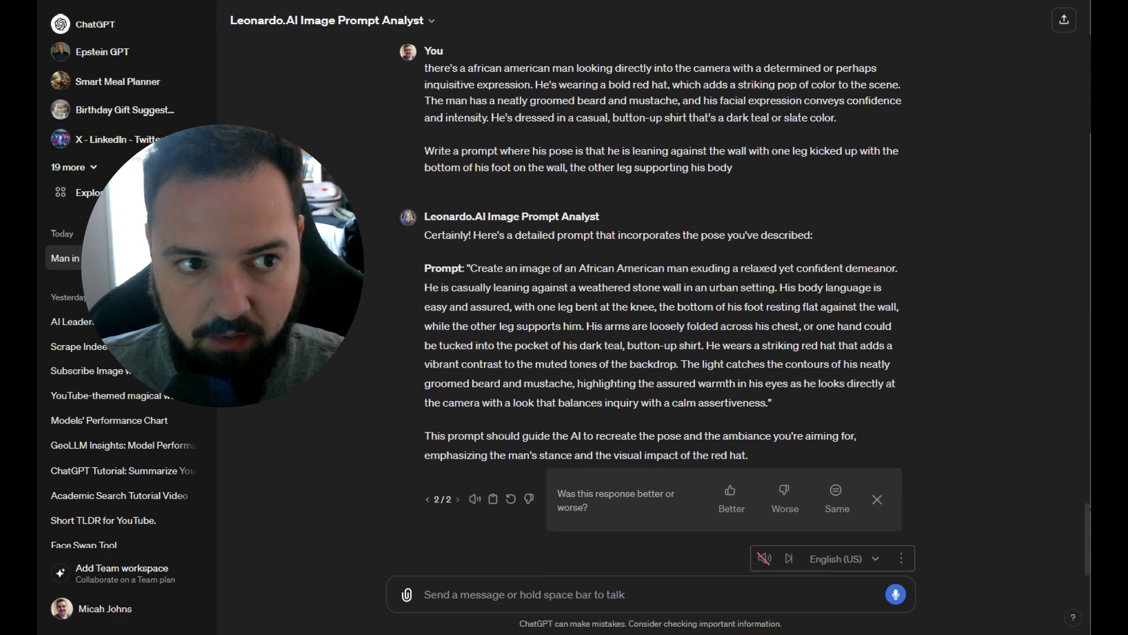
Copy the returned prompt from "an African American man" through "calm assertiveness" into the Leonardo.Ai image prompt and generate one image.
left_click_drag(766, 403, 565, 269)
right_click(607, 303)
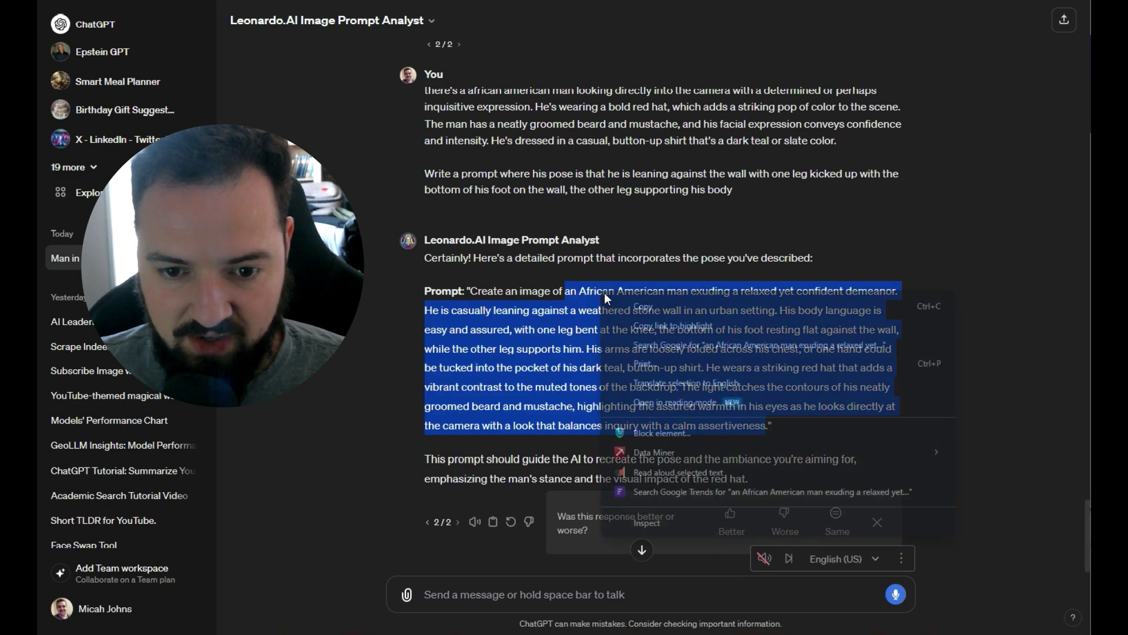
left_click(624, 304)
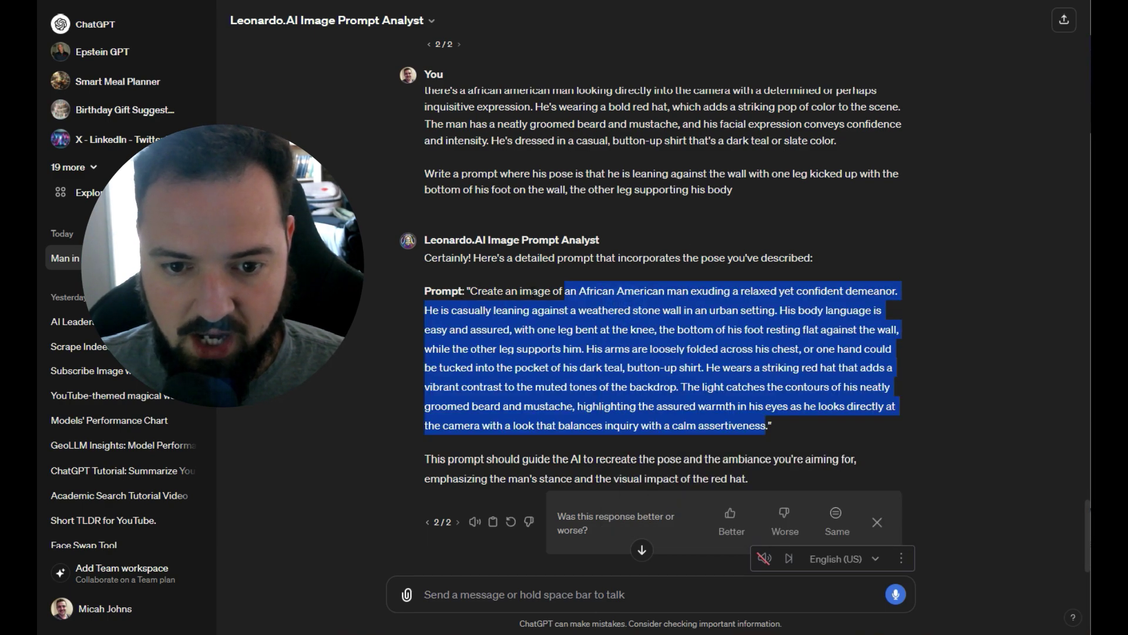
key("ctrl+Tab")
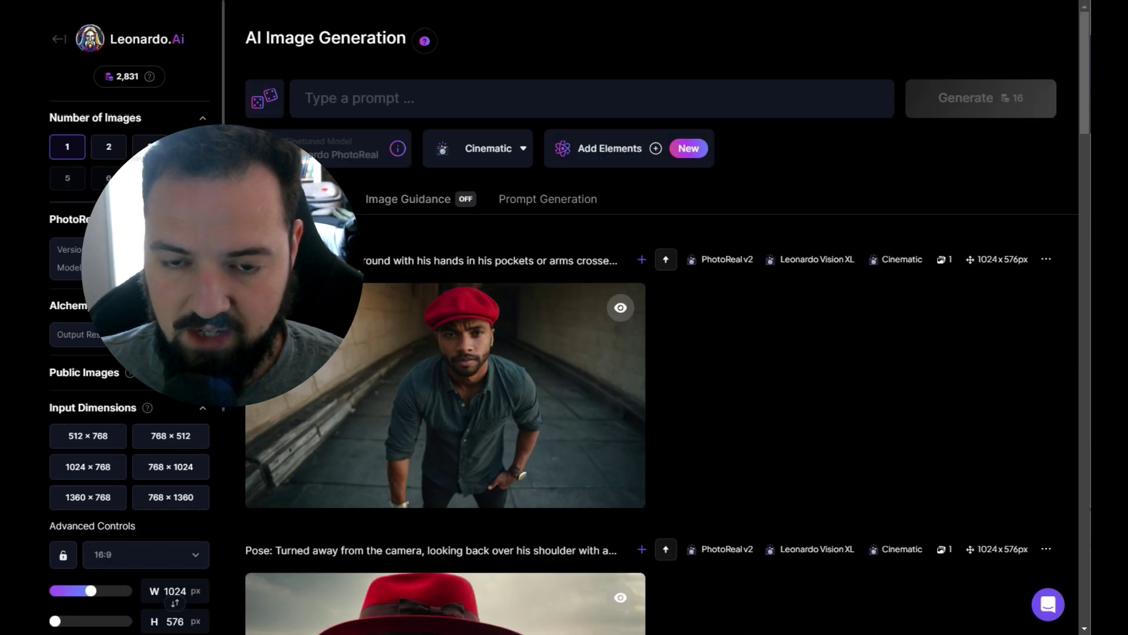
left_click(462, 98)
key("ctrl+v")
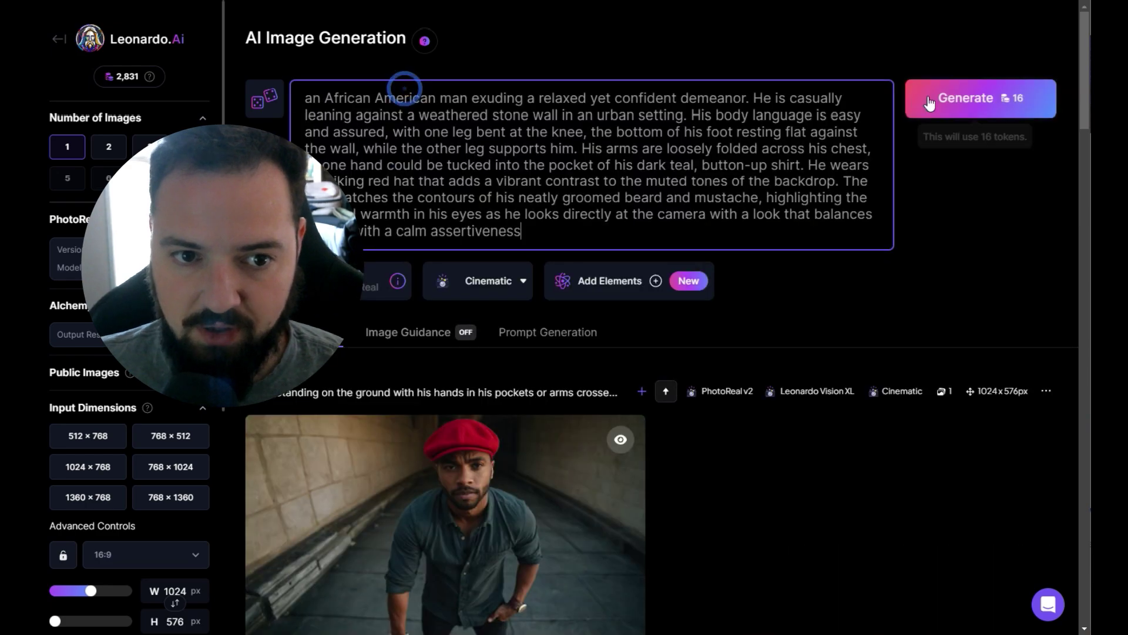
left_click(958, 111)
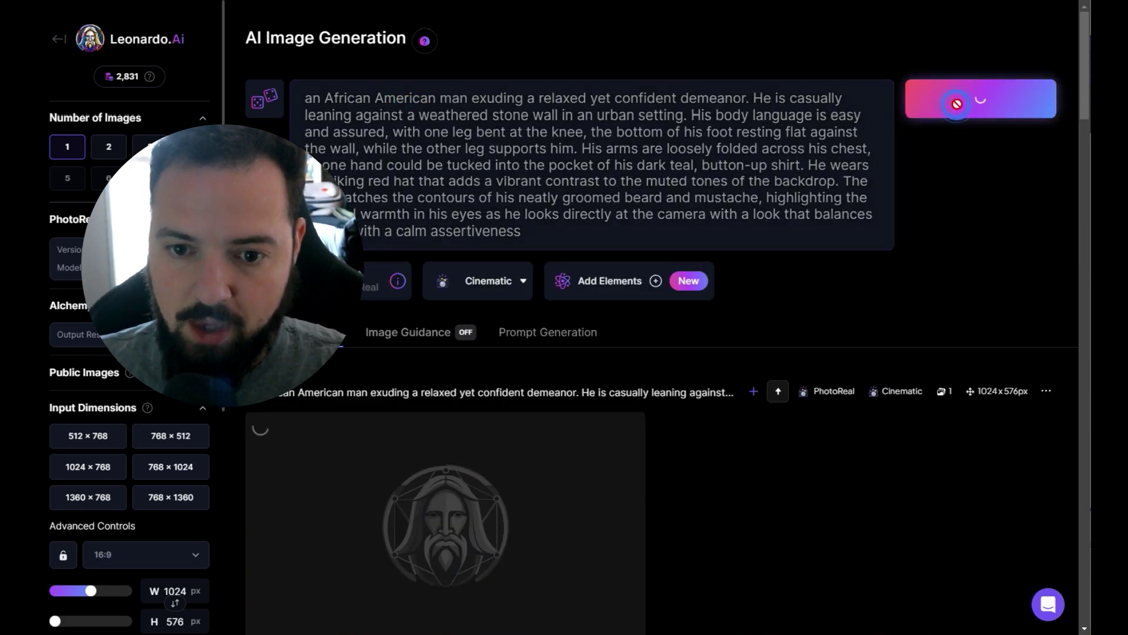
View the newly generated image of the leaning man enlarged, then close the enlarged view.
scroll(978, 236, "down", 1)
scroll(976, 232, "down", 1)
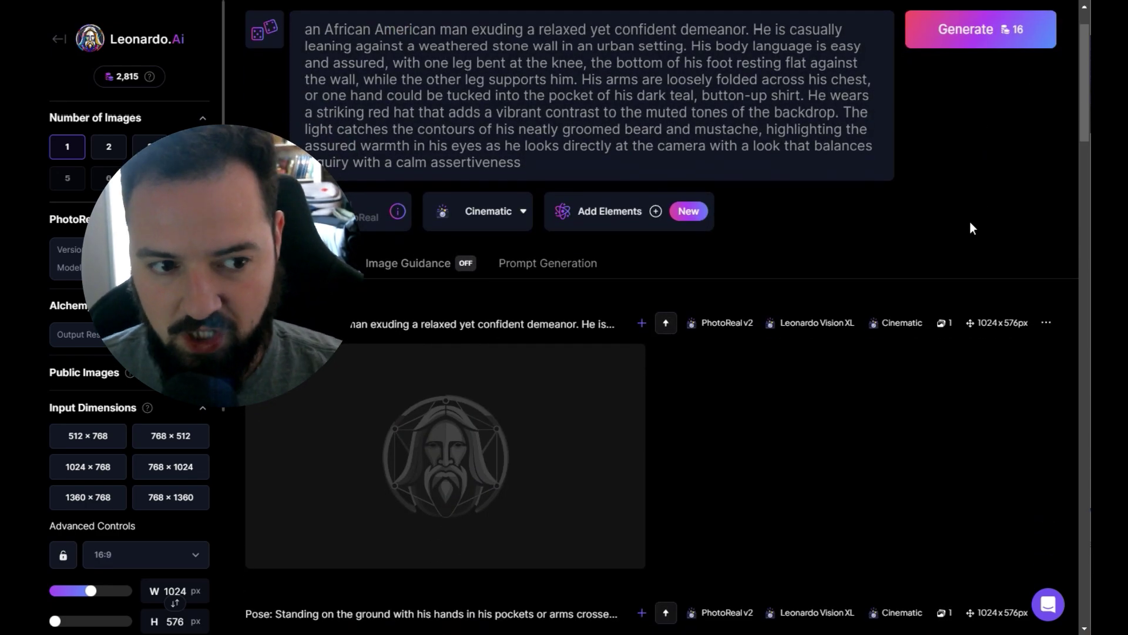
scroll(118, 494, "down", 1)
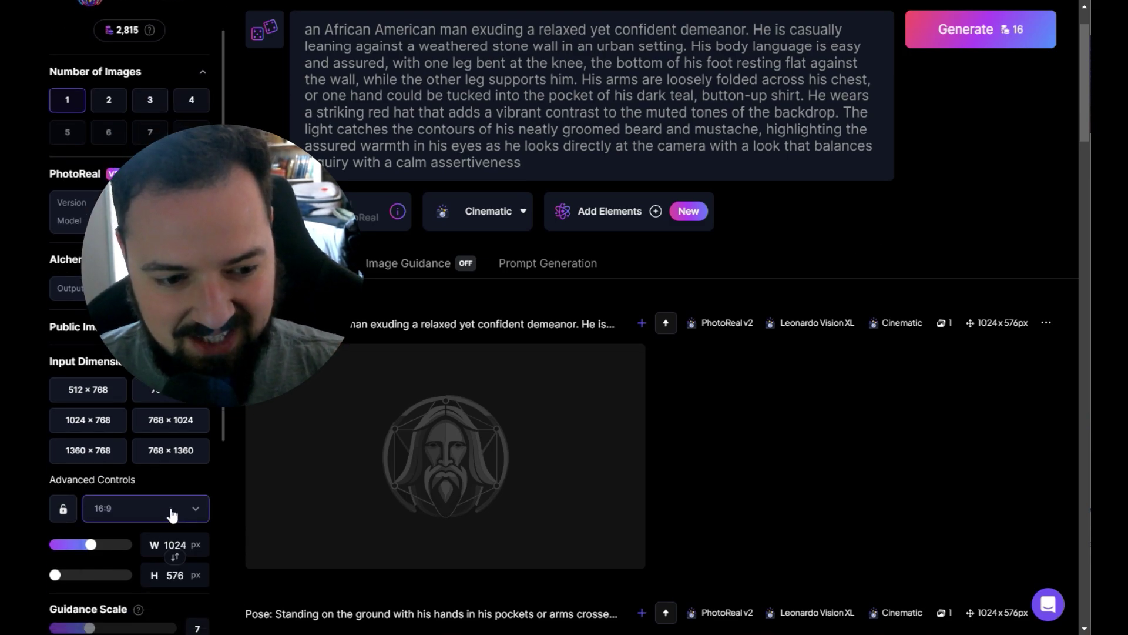
left_click(172, 514)
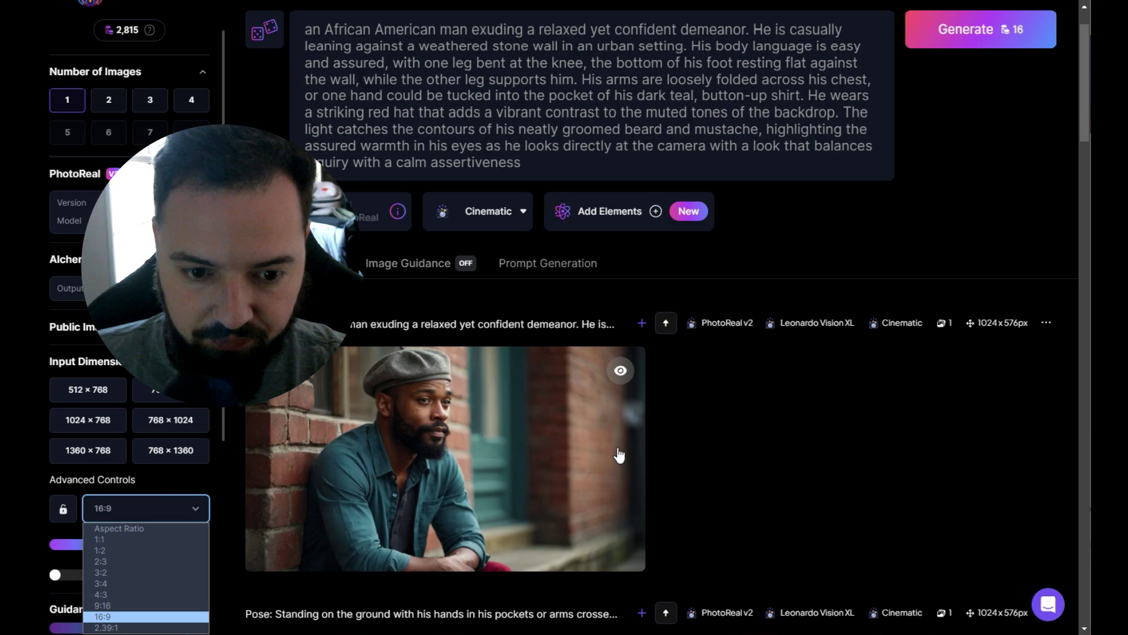
left_click(554, 445)
left_click(552, 435)
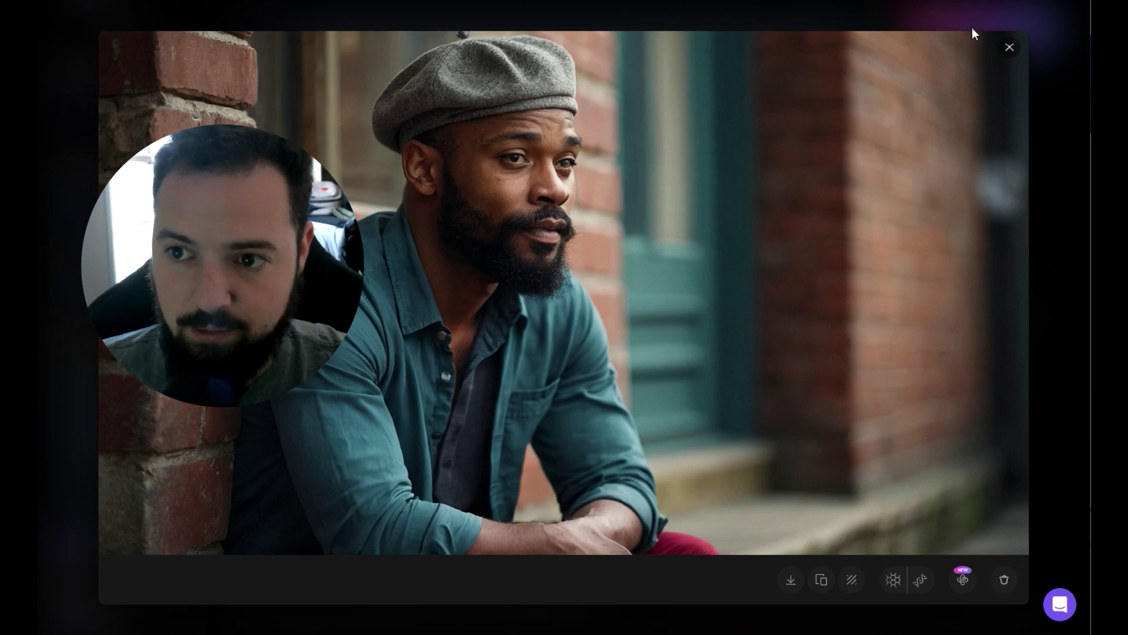
left_click(1010, 47)
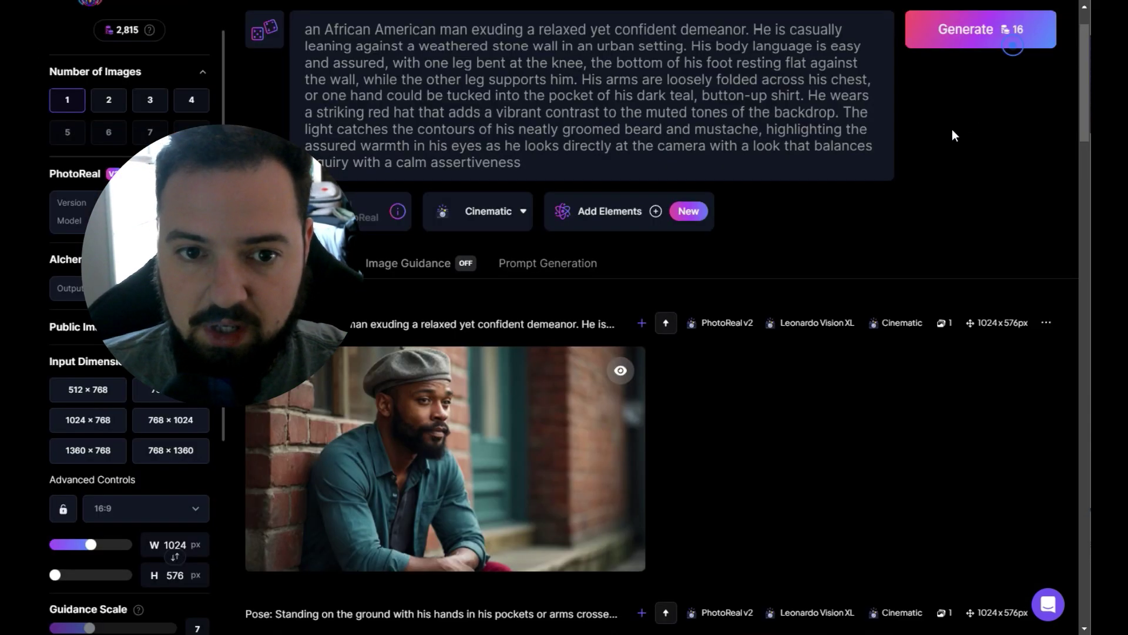
Review the image prompt's wording about the bent knee, the foot against the wall and the supporting leg.
scroll(876, 223, "up", 2)
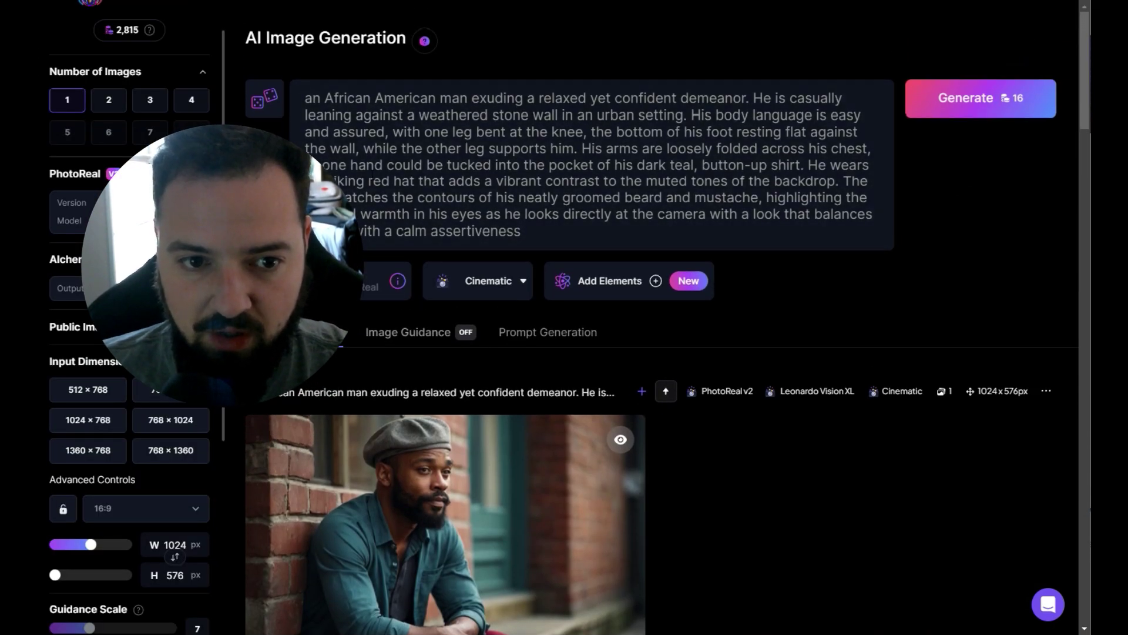
left_click_drag(453, 131, 606, 148)
left_click(605, 148)
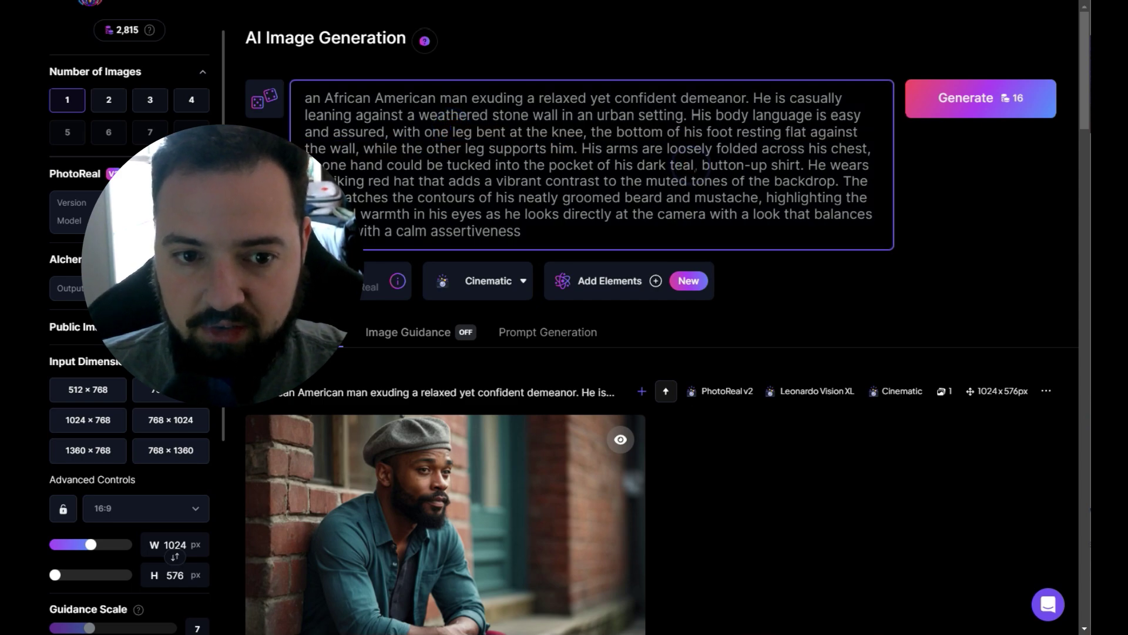
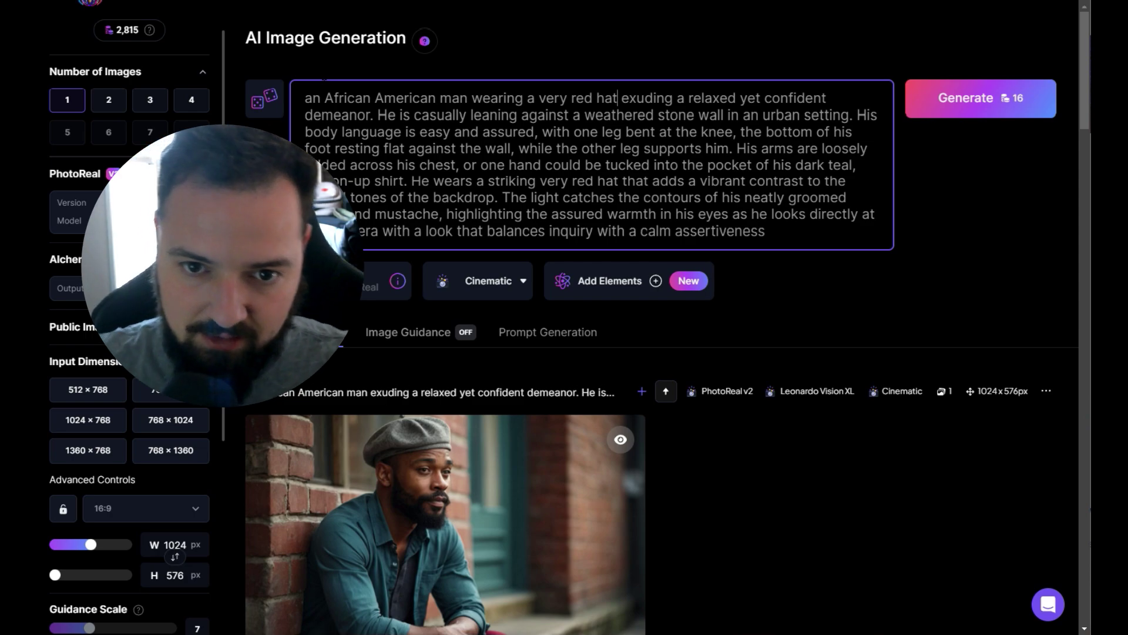
Replace "hat" with "beret" in the prompt's opening so it reads "wearing a very red beret".
key("BackSpace")
key("BackSpace")
key("BackSpace")
type("bere")
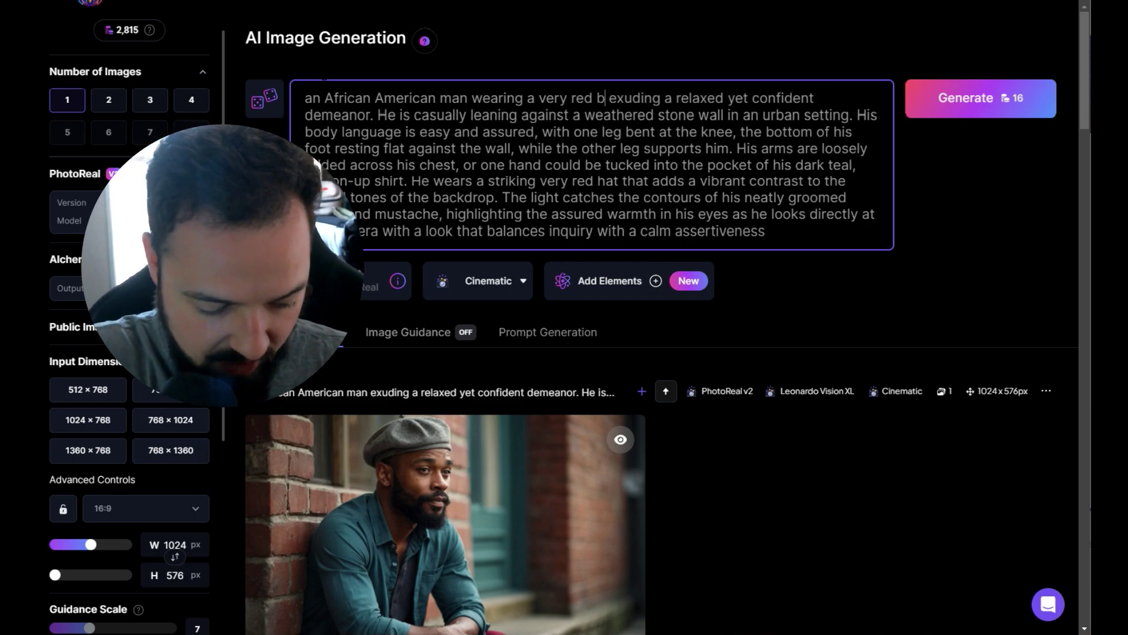
type("t")
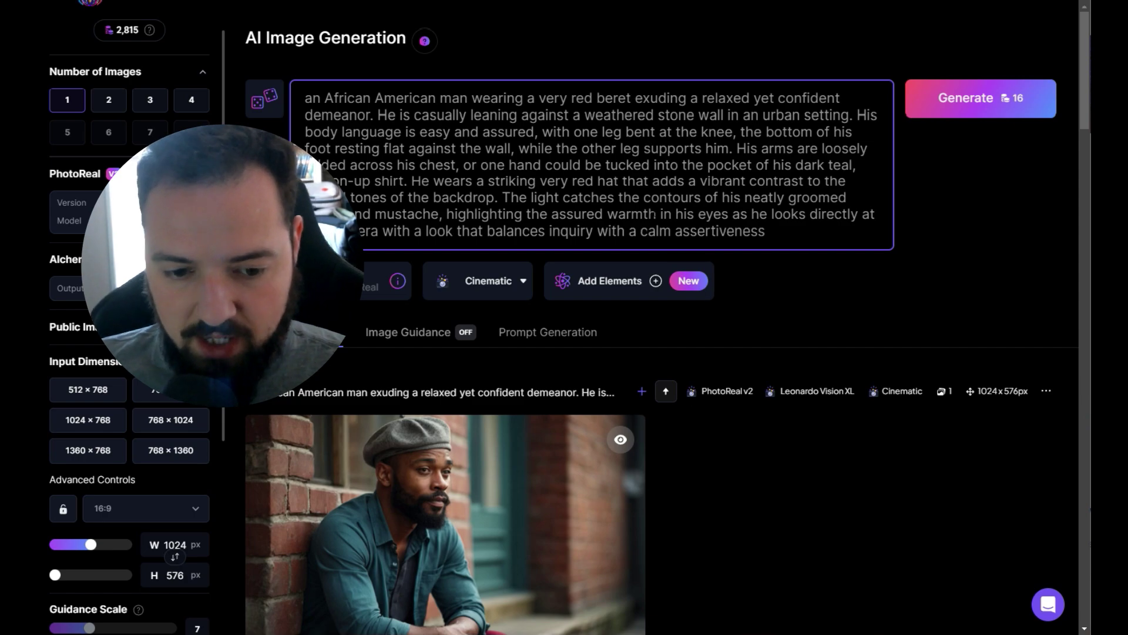
View the latest generated image of the man in the gray beret enlarged, then close the enlarged view.
scroll(742, 470, "down", 3)
left_click(532, 417)
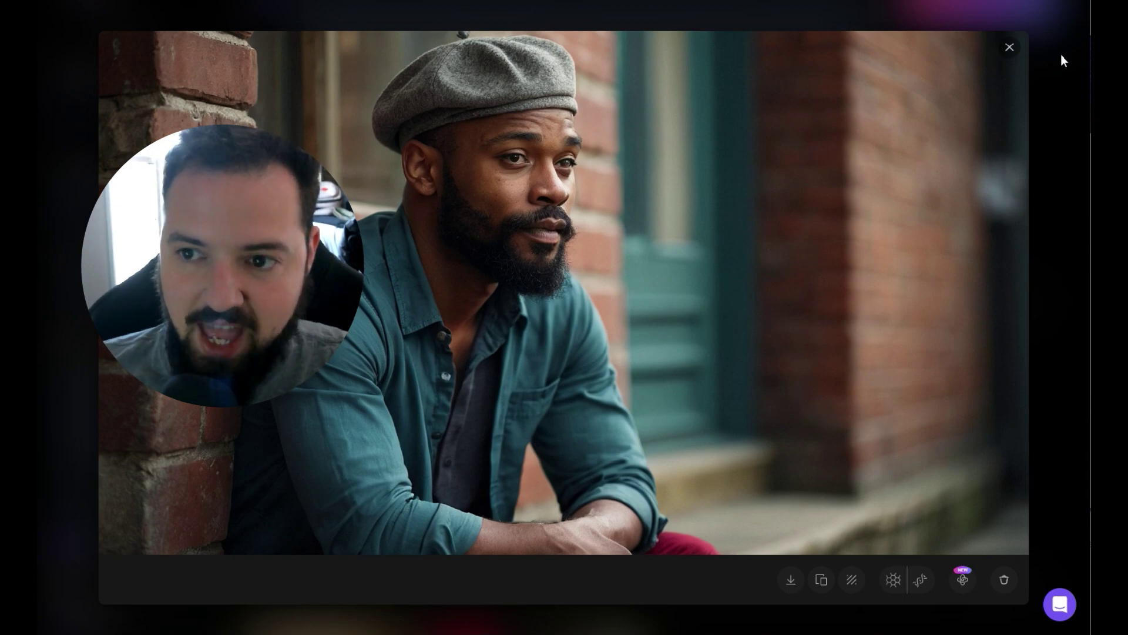
left_click(1010, 48)
scroll(906, 169, "up", 3)
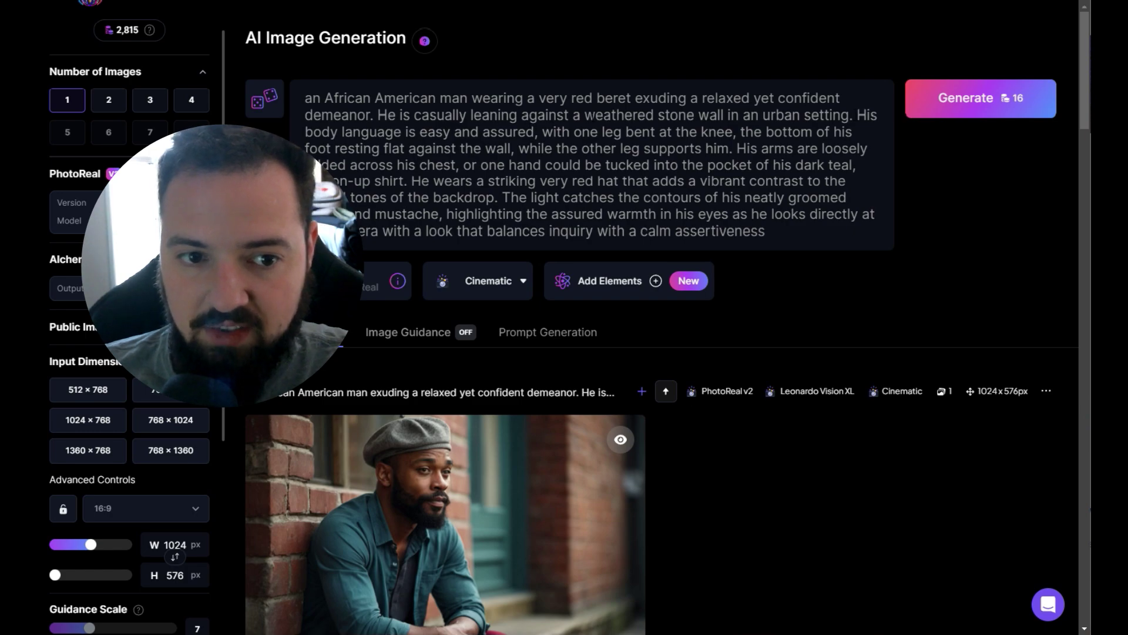
Insert "is standing and leaning against the wall, his" before "body language is easy and assured" in the image prompt.
left_click_drag(859, 115, 717, 132)
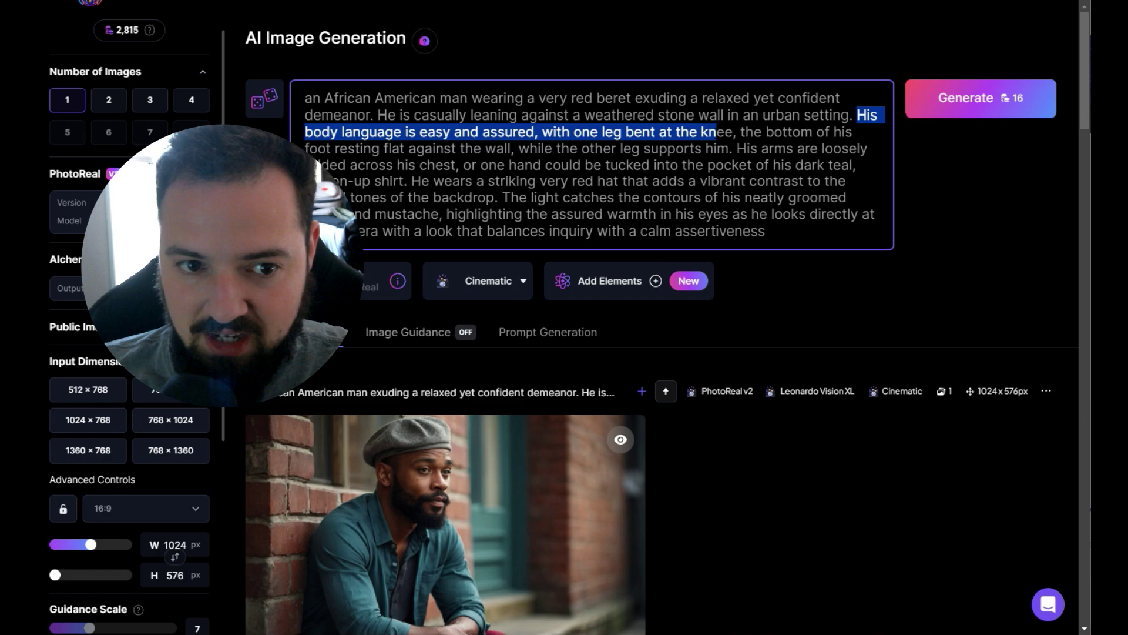
left_click(498, 134)
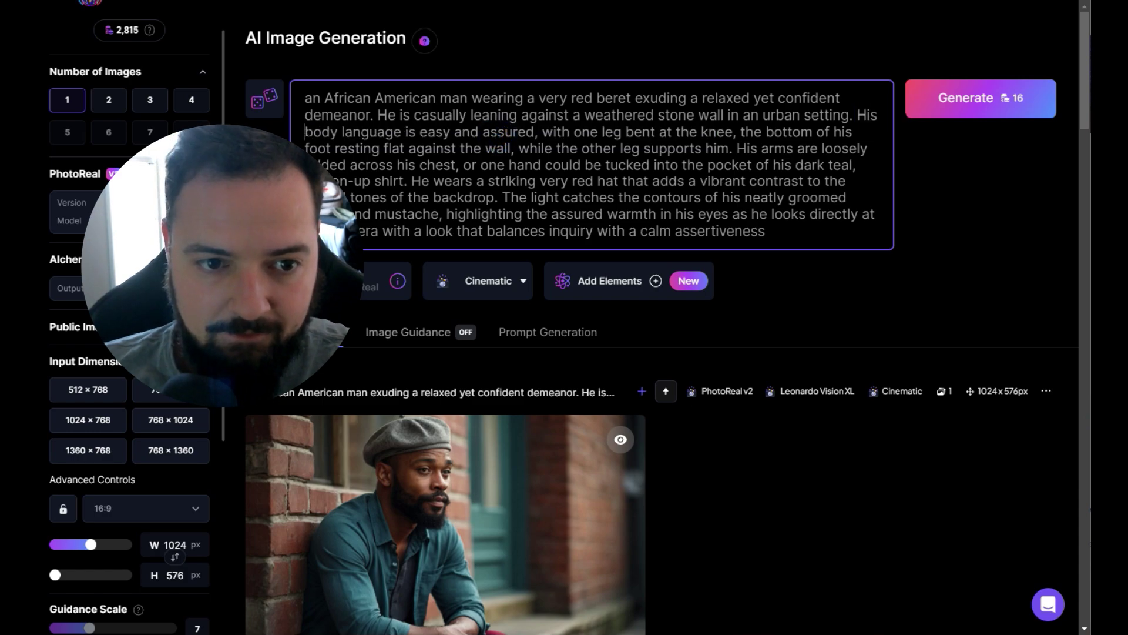
type("is leaning")
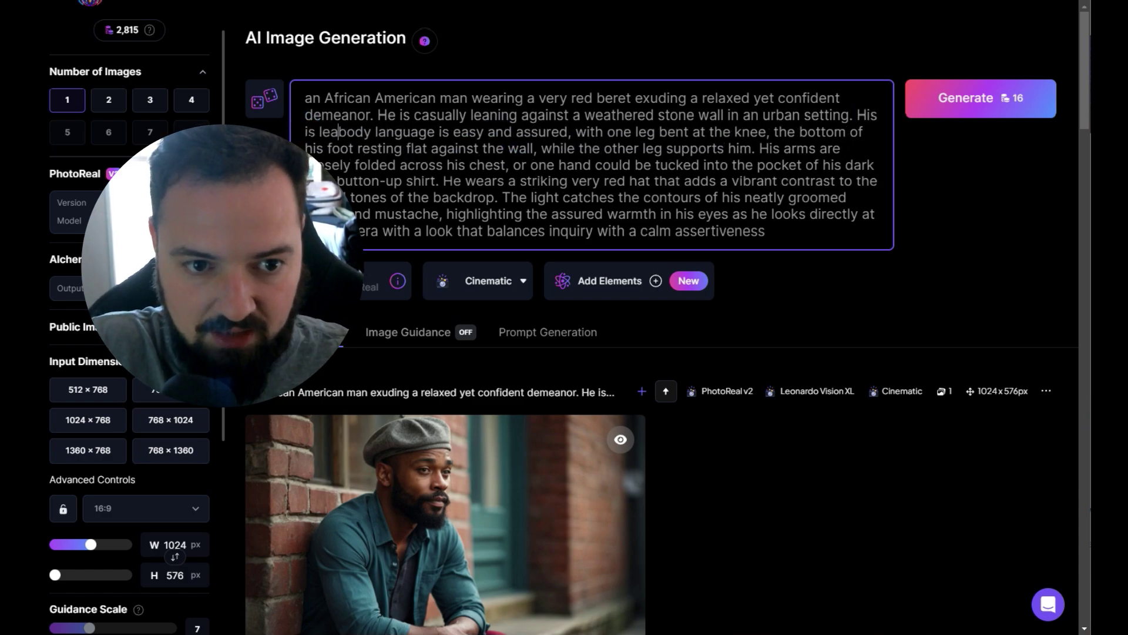
key("BackSpace")
key("BackSpace")
key("BackSpace")
key("BackSpace")
key("BackSpace")
key("BackSpace")
key("BackSpace")
type("s")
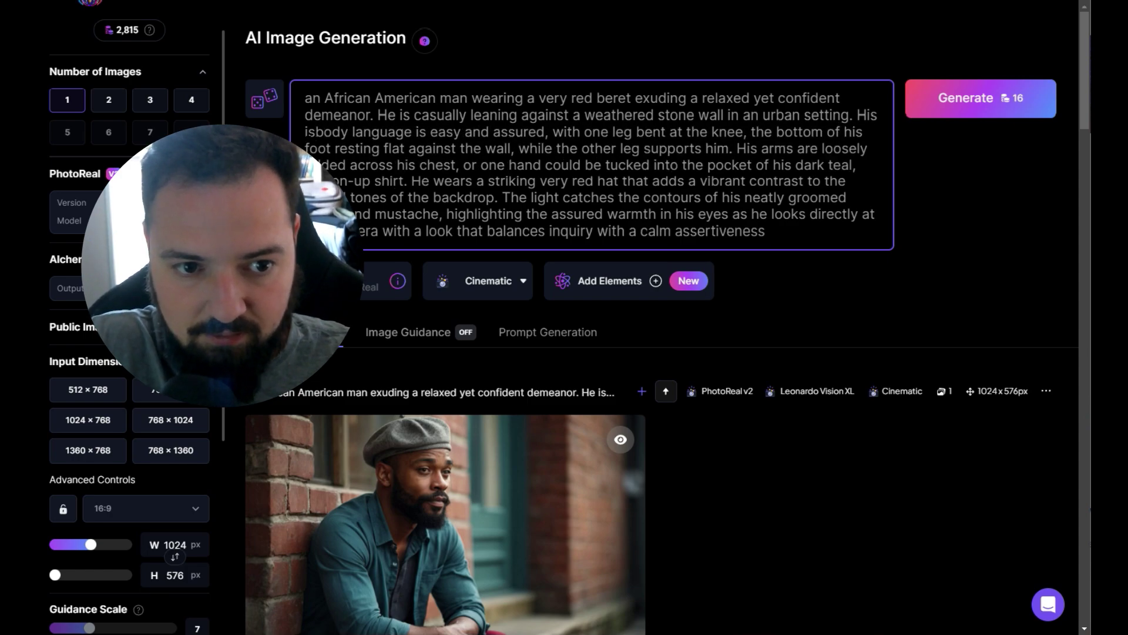
type("tanding and leanin a")
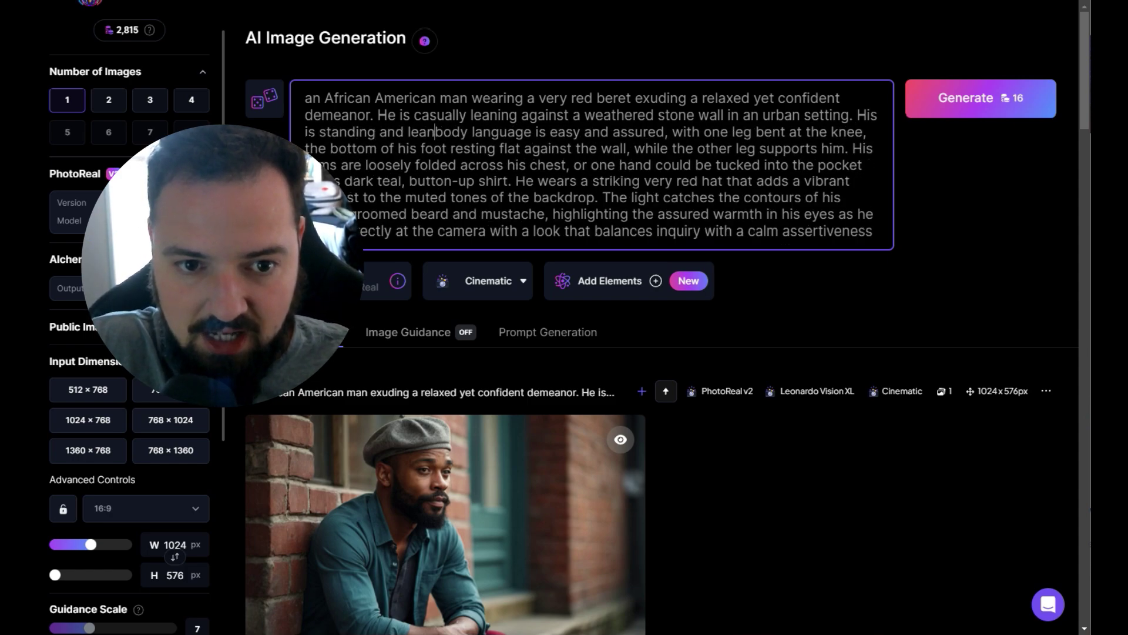
key("BackSpace")
key("BackSpace")
type("g a")
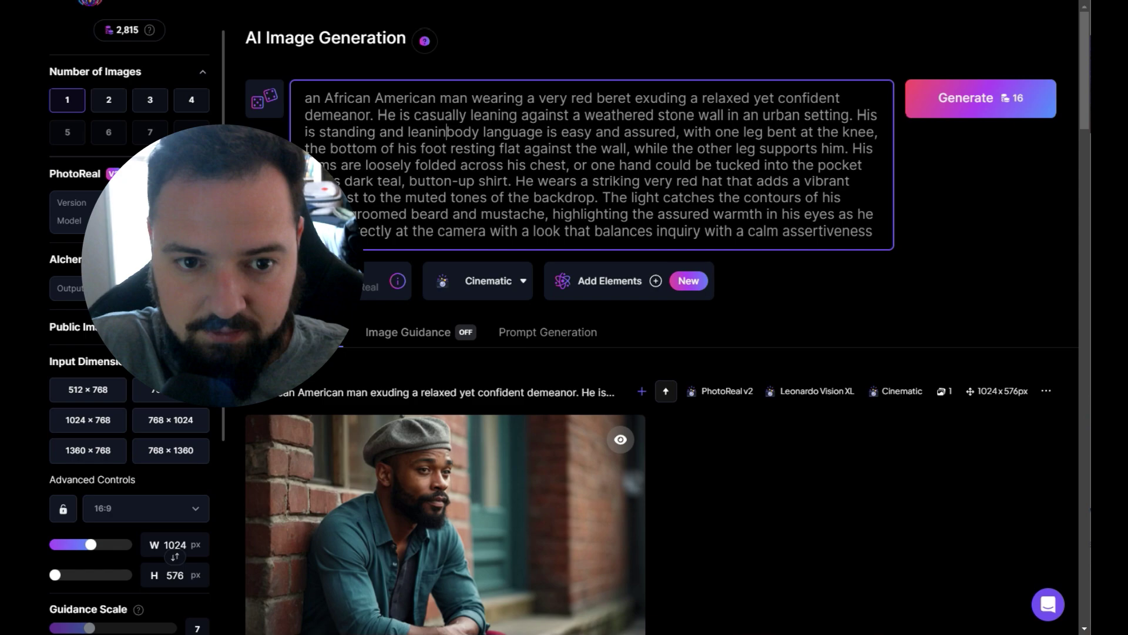
type("gainst the ")
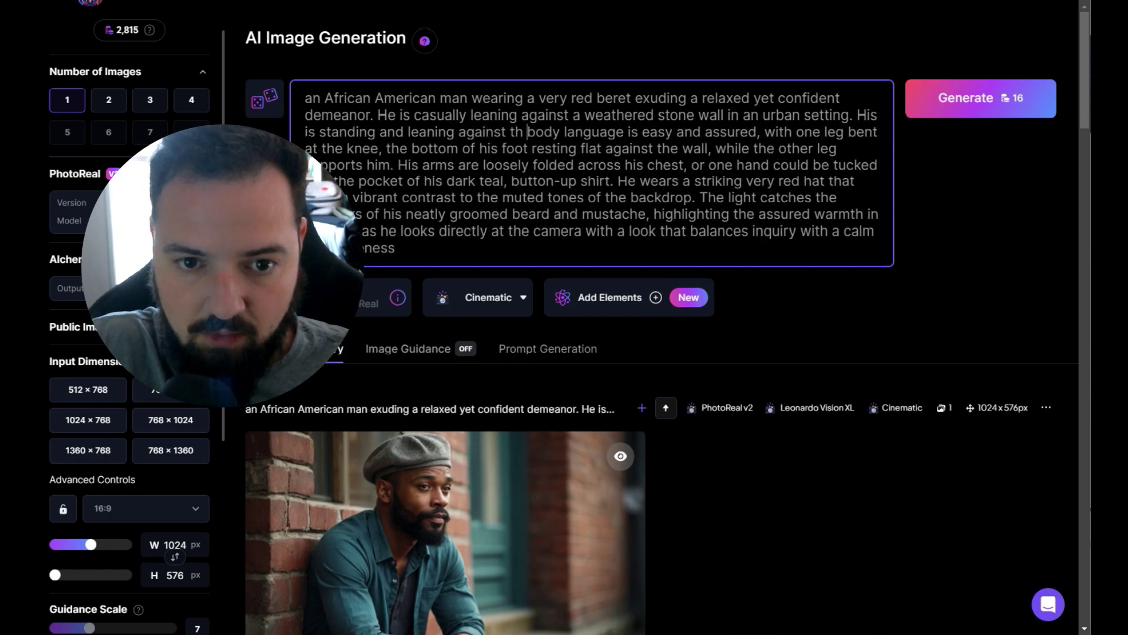
type("wall")
type(", wit")
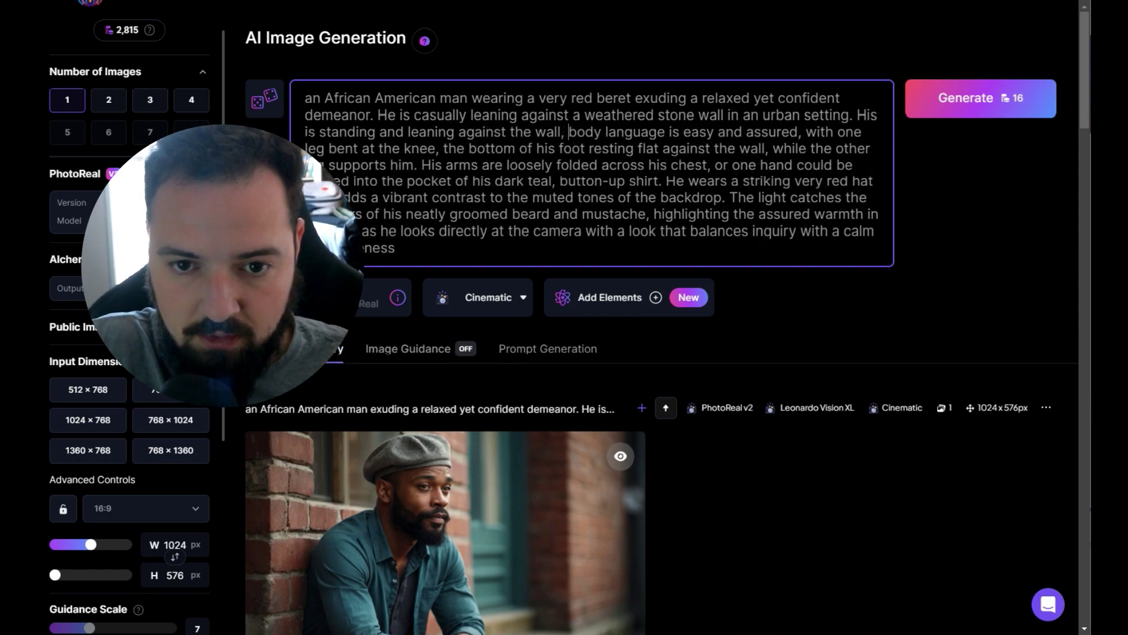
key("BackSpace")
key("BackSpace")
key("BackSpace")
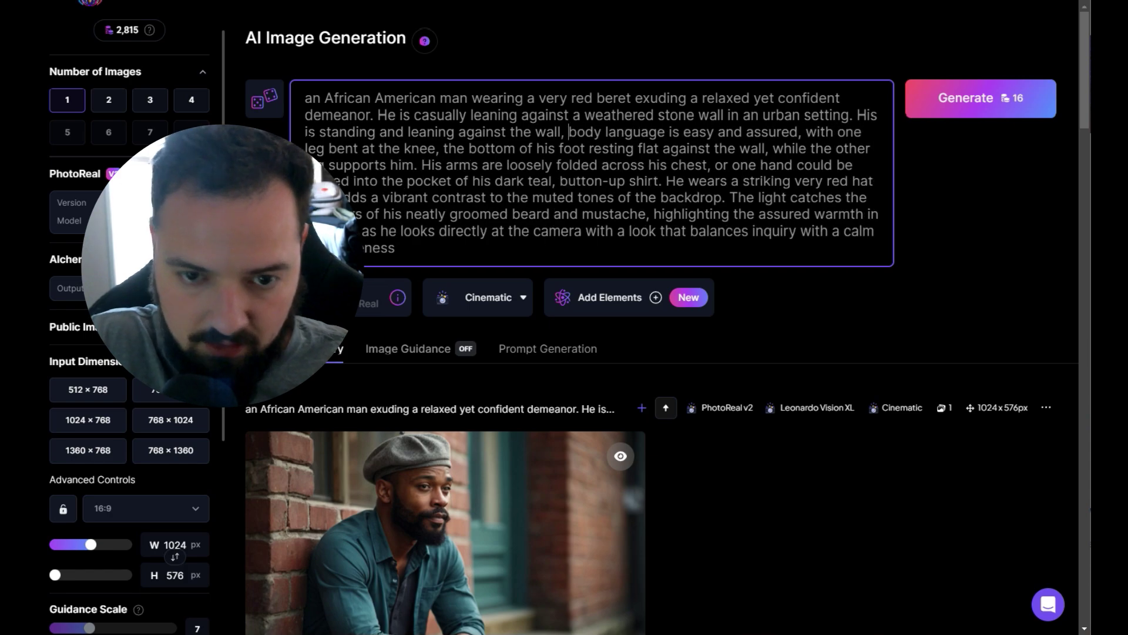
type("his")
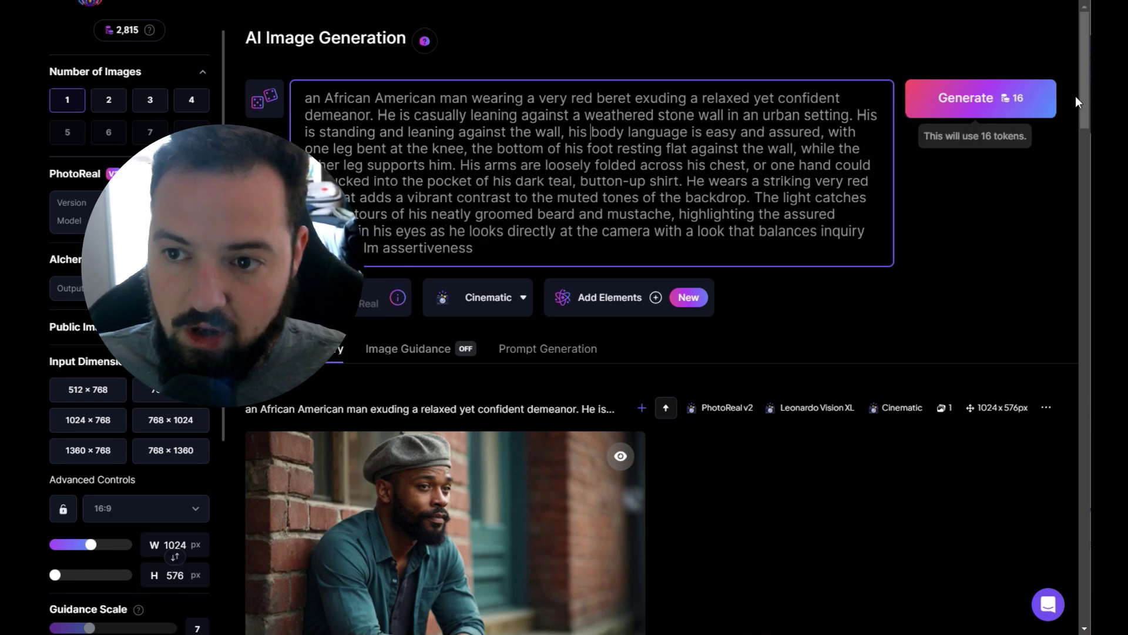
Generate three single images from the revised red beret prompt.
left_click(1003, 103)
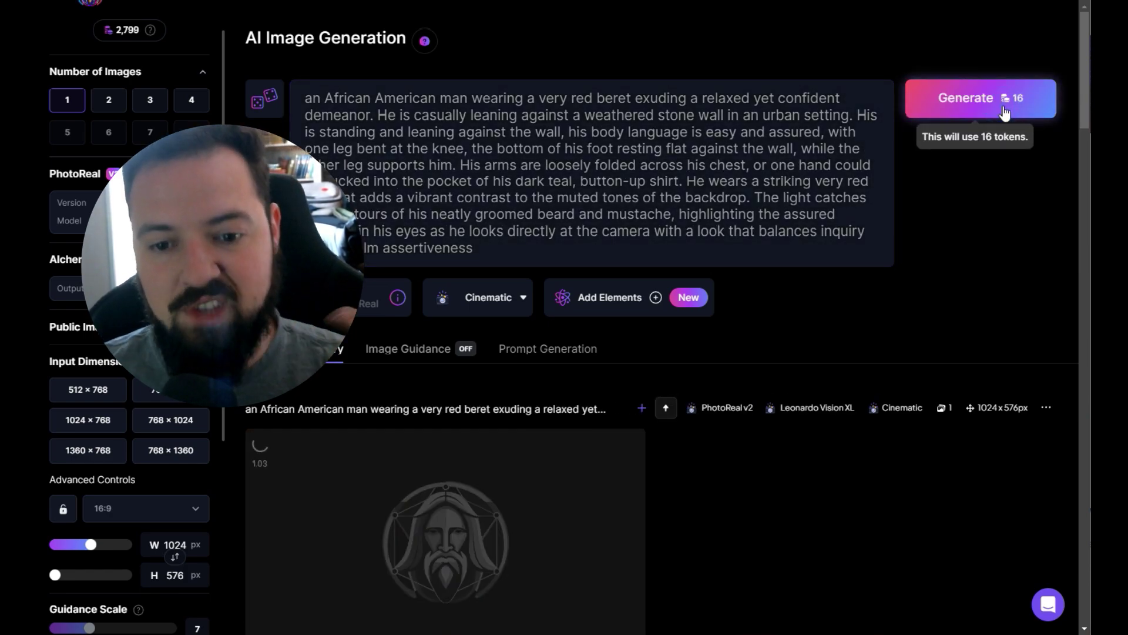
scroll(993, 120, "down", 1)
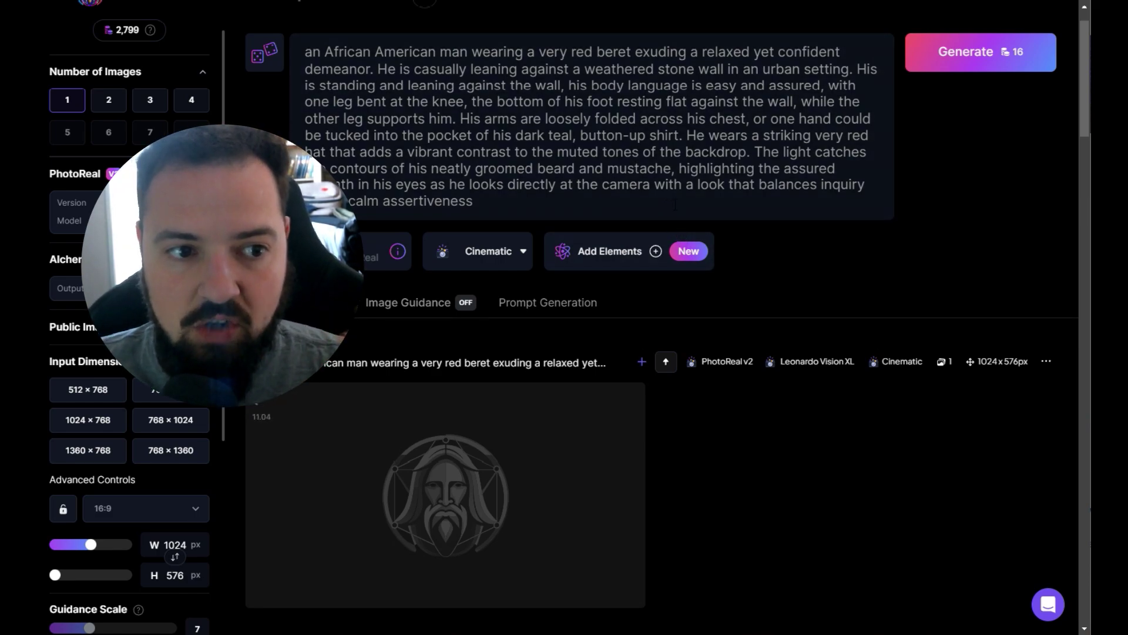
left_click(985, 54)
scroll(1026, 223, "down", 5)
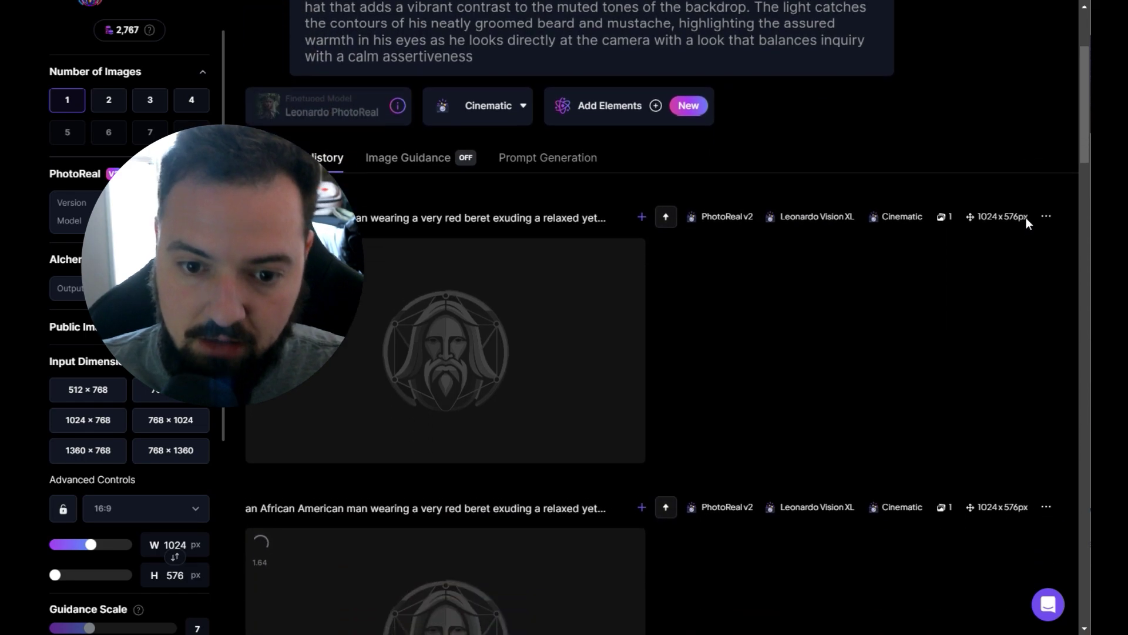
View each of the three new red beret images enlarged in turn, closing each enlarged view.
scroll(1033, 225, "down", 1)
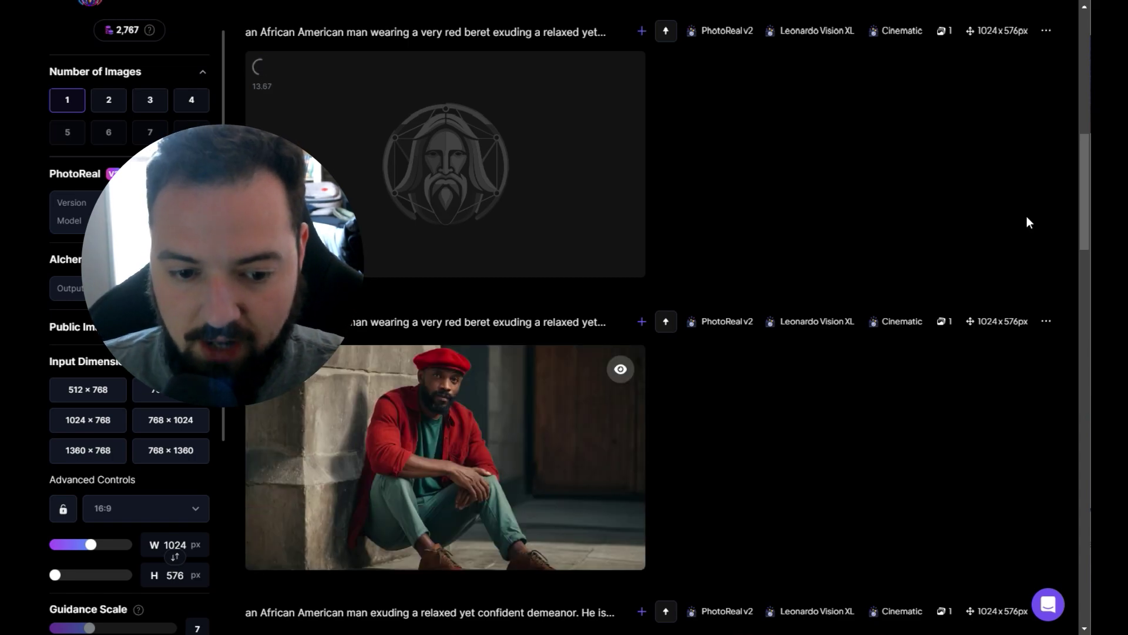
left_click(505, 411)
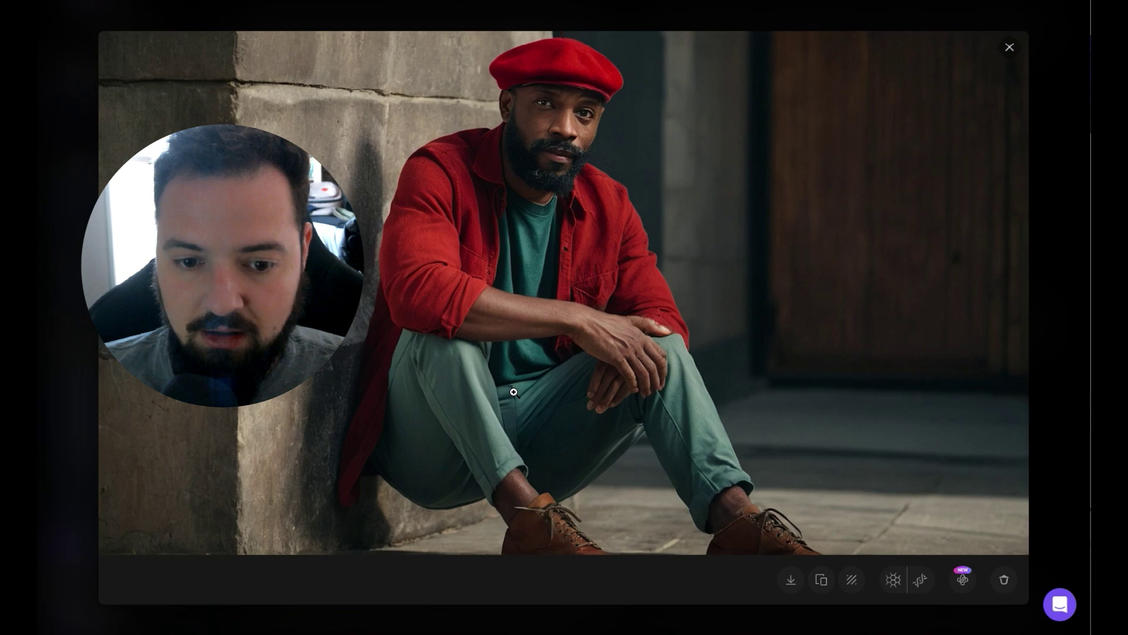
left_click(1010, 47)
scroll(882, 247, "up", 3)
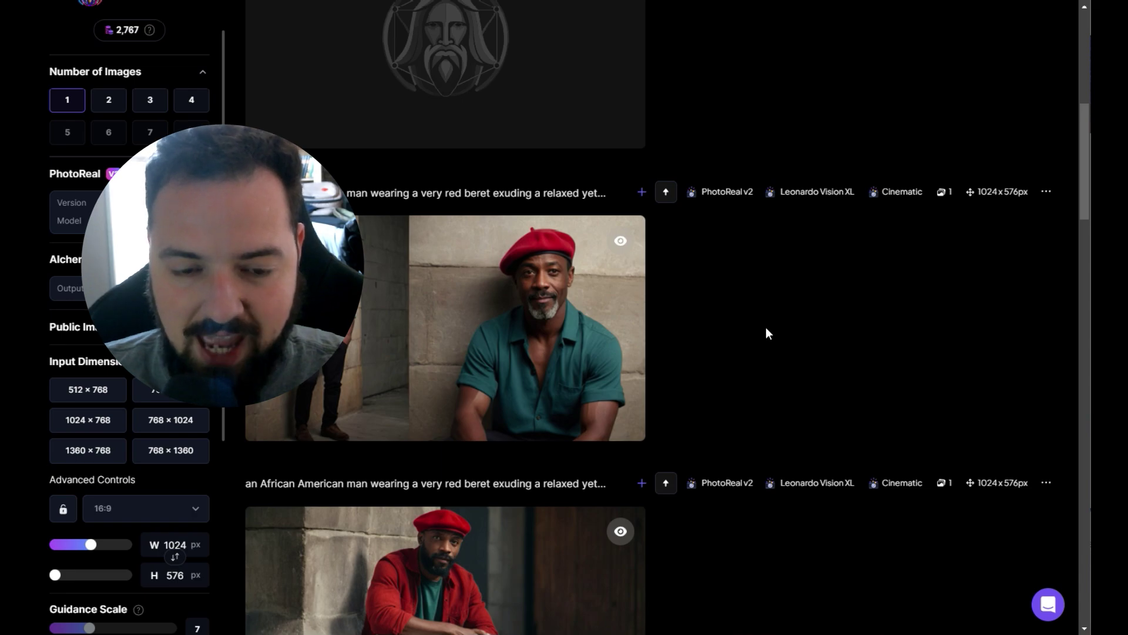
left_click(589, 308)
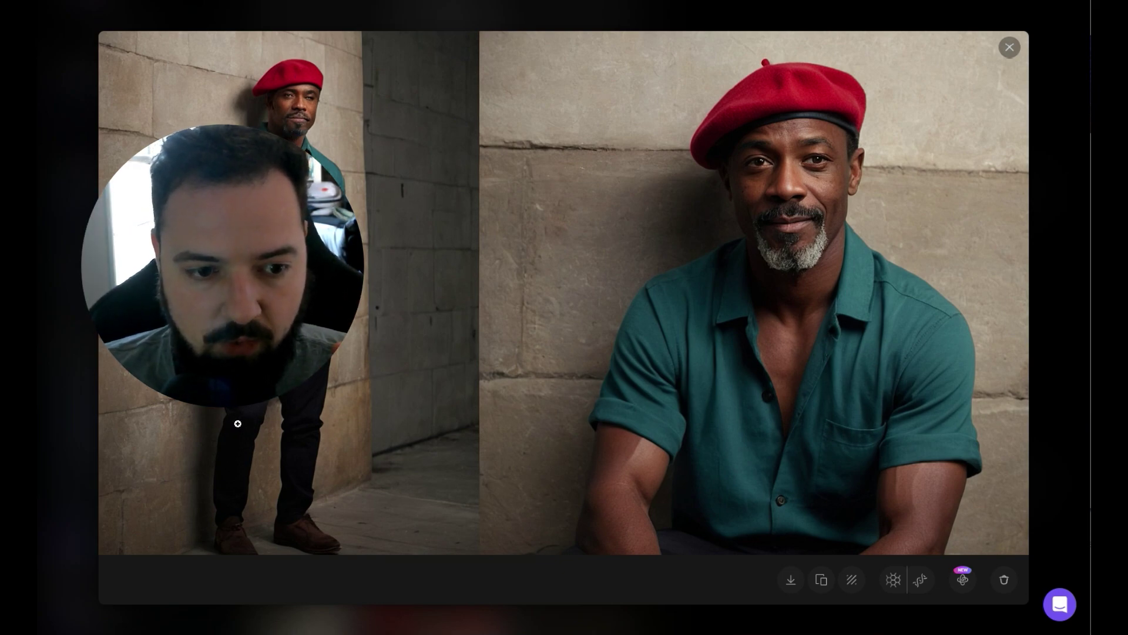
left_click(1009, 48)
scroll(884, 293, "up", 3)
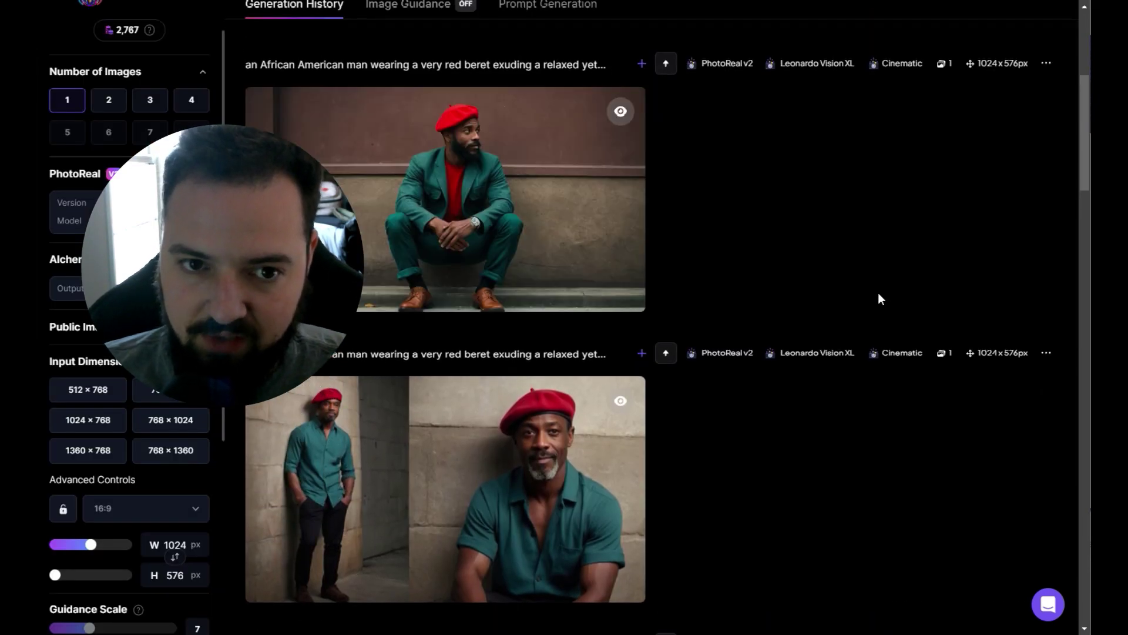
left_click(541, 213)
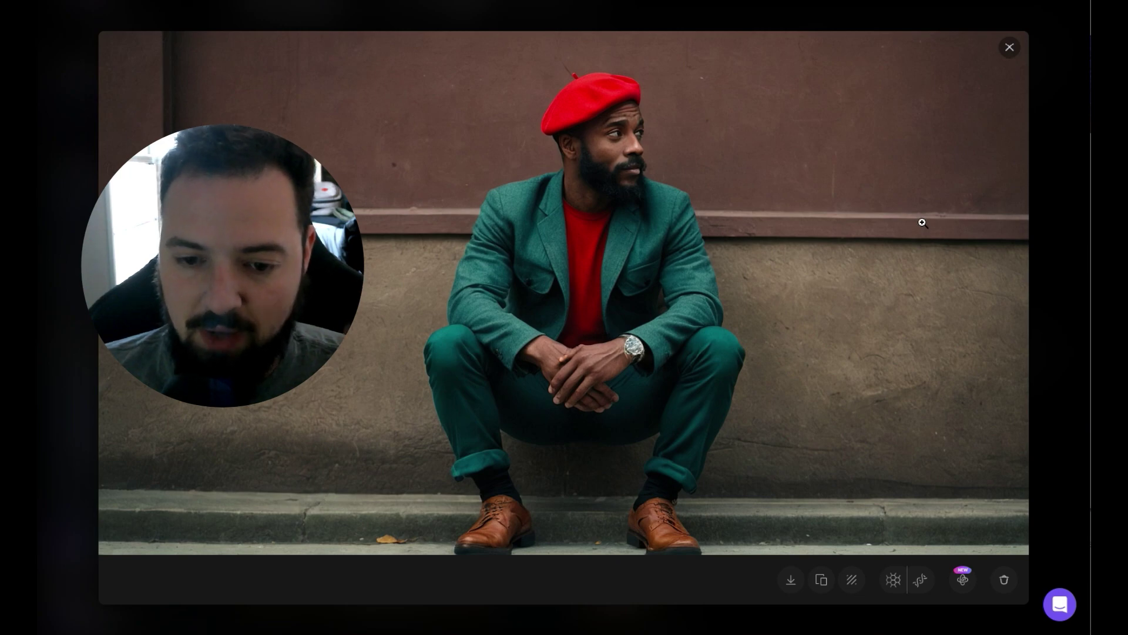
left_click(1009, 48)
Add "up" to the foot description in the prompt so it reads "resting flat up against the wall".
scroll(703, 323, "up", 5)
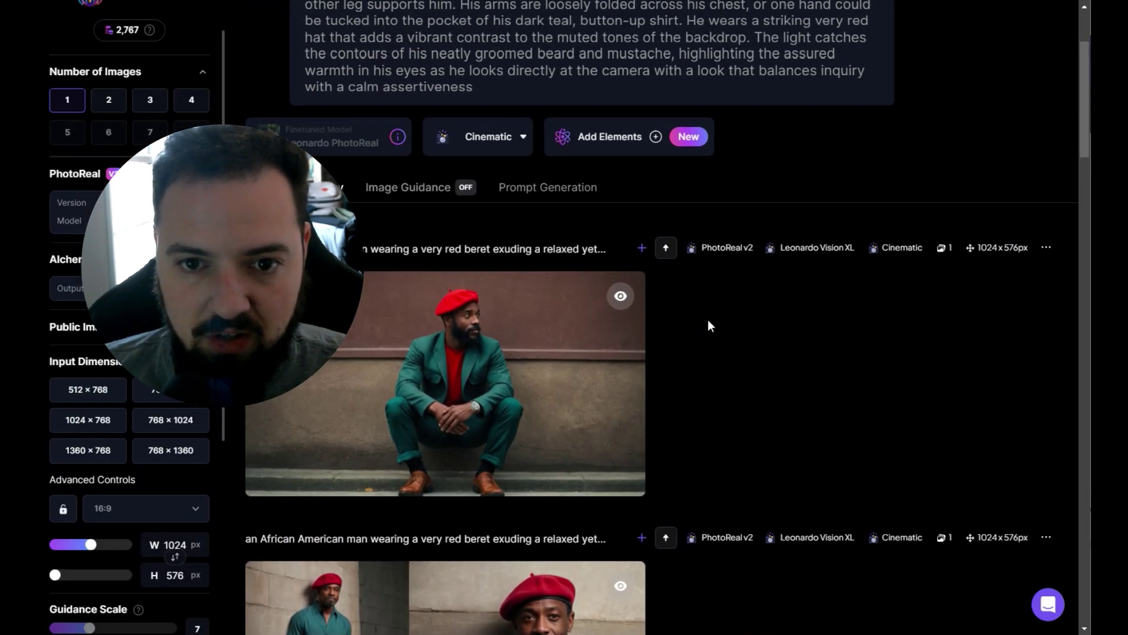
scroll(750, 240, "up", 1)
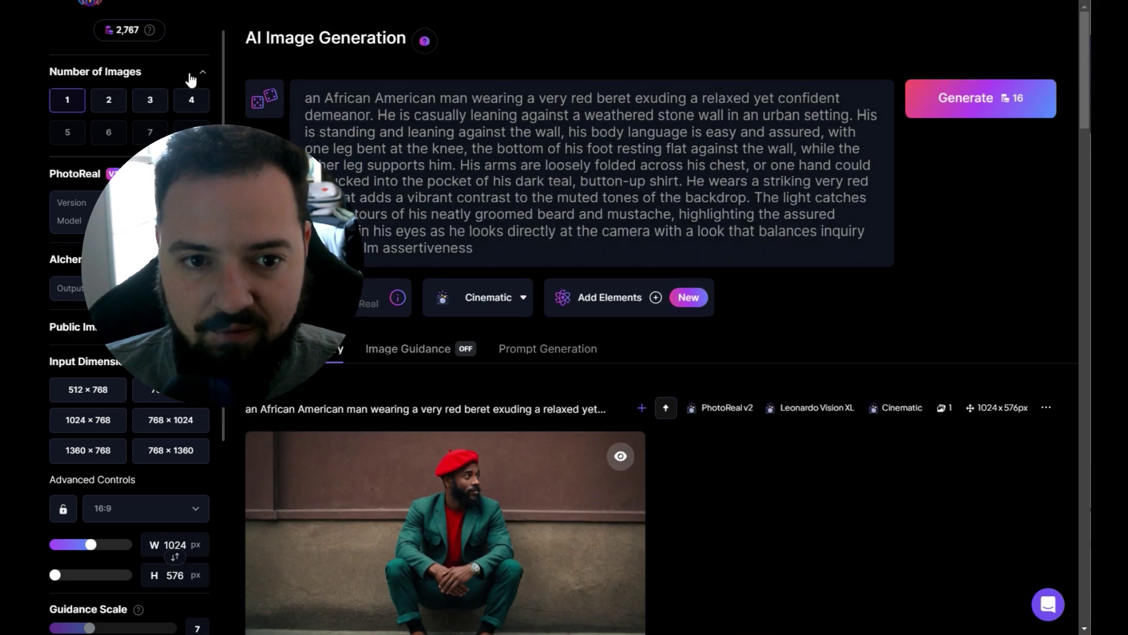
type("up")
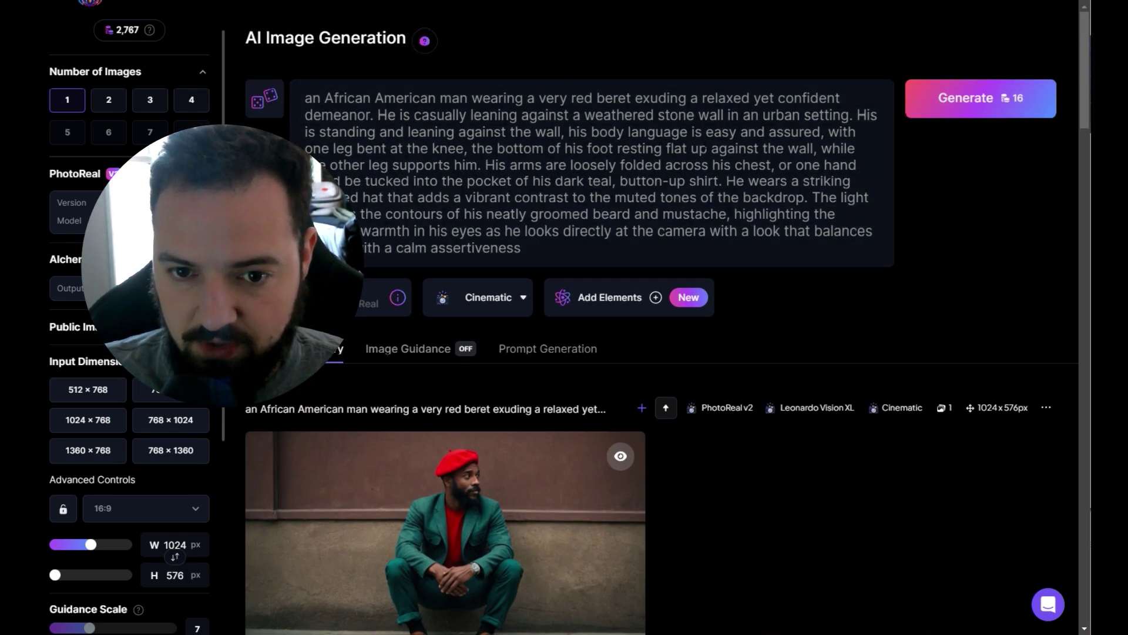
left_click_drag(486, 148, 708, 148)
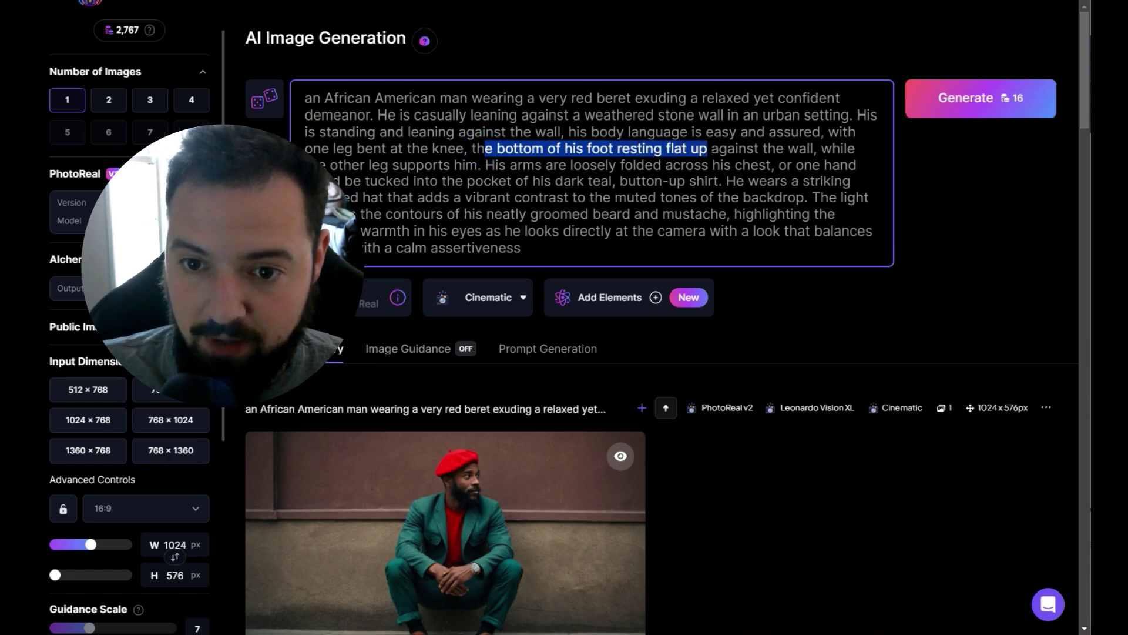
left_click(711, 148)
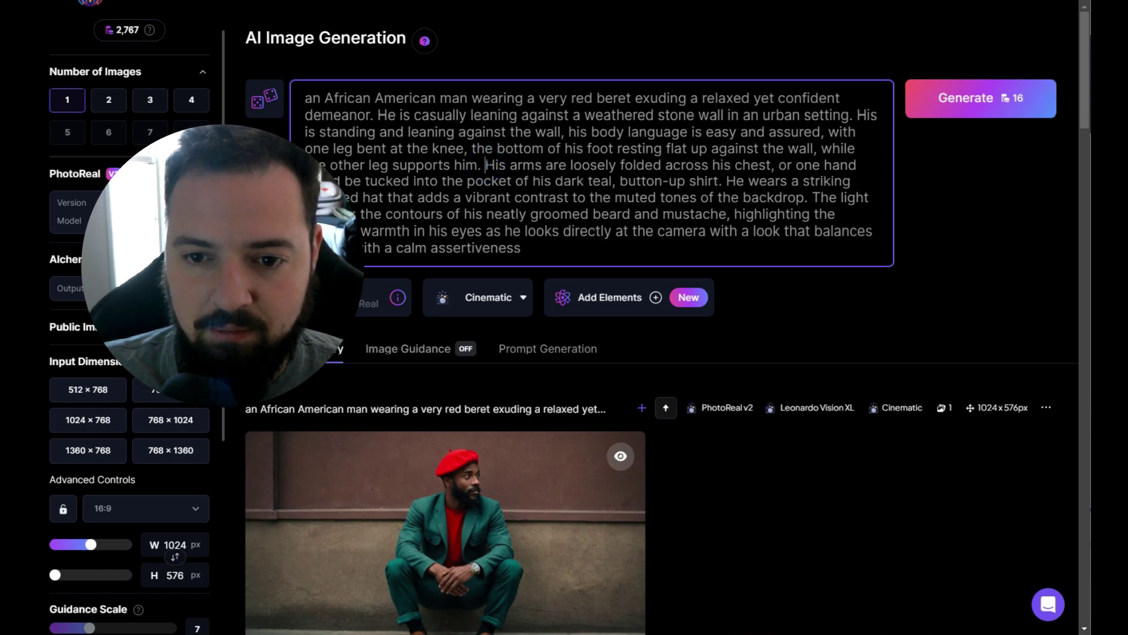
Replace the prompt's wording about folded arms and a hand in the pocket with "He is wearing a" before "dark teal, button-up shirt".
left_click_drag(486, 165, 555, 181)
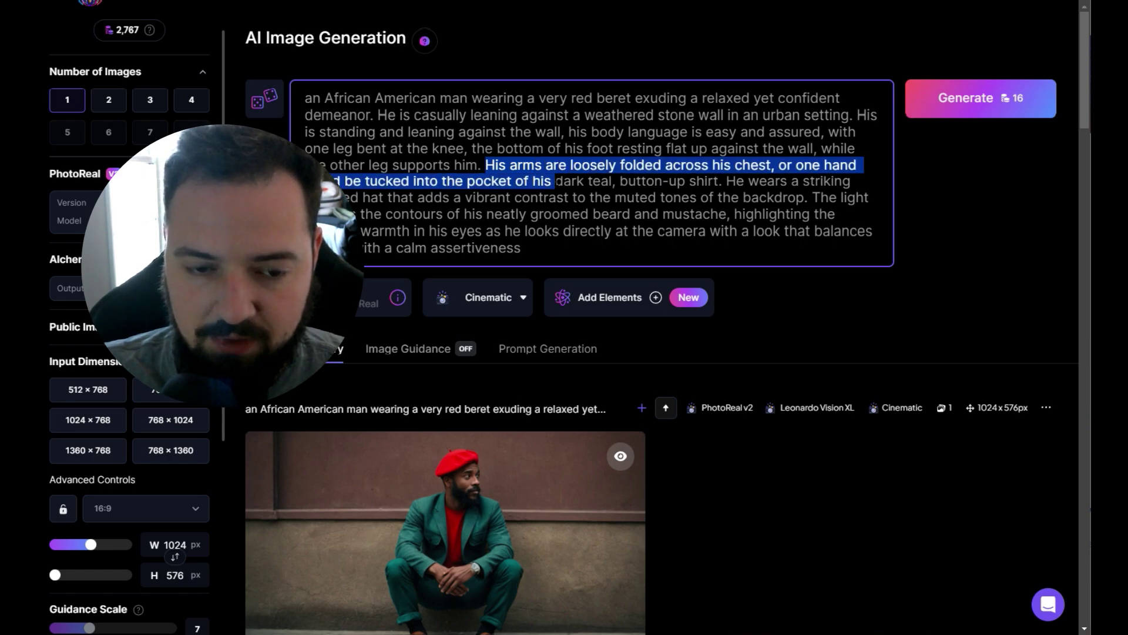
type("He is we")
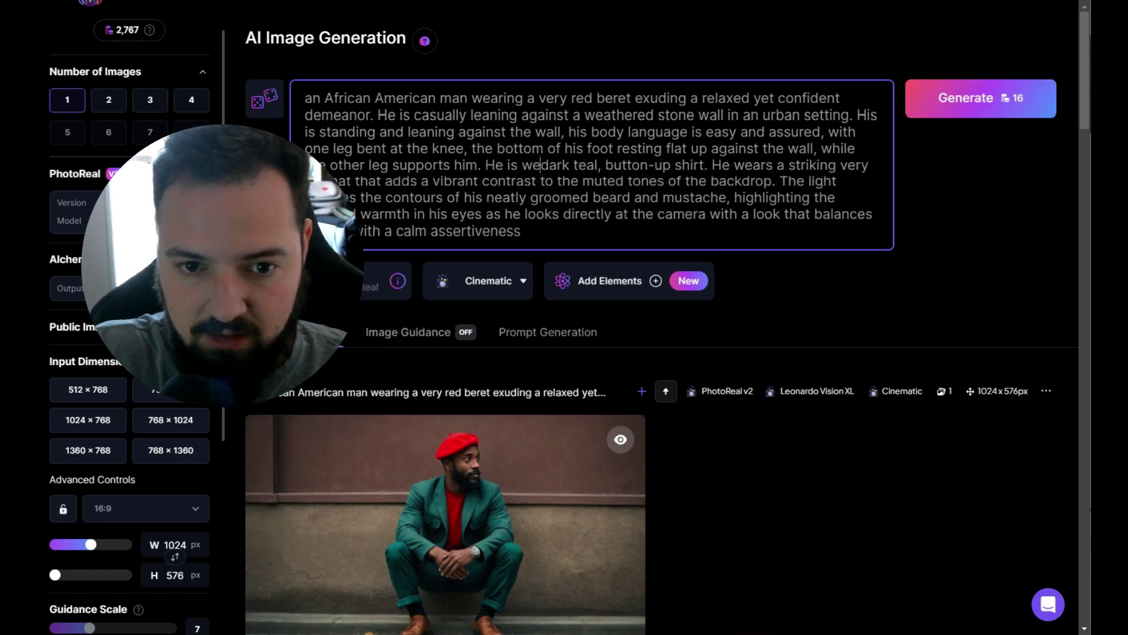
type("aring a")
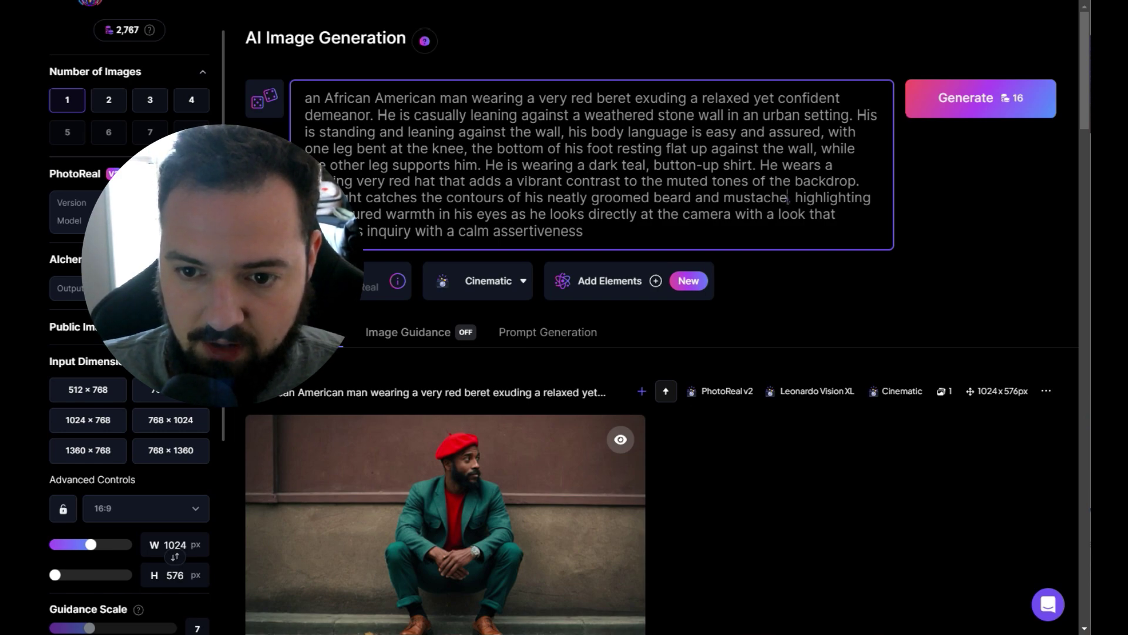
Review the revised prompt's wording on the beret, the leaning pose, the bent knee and the foot against the wall.
left_click(789, 197)
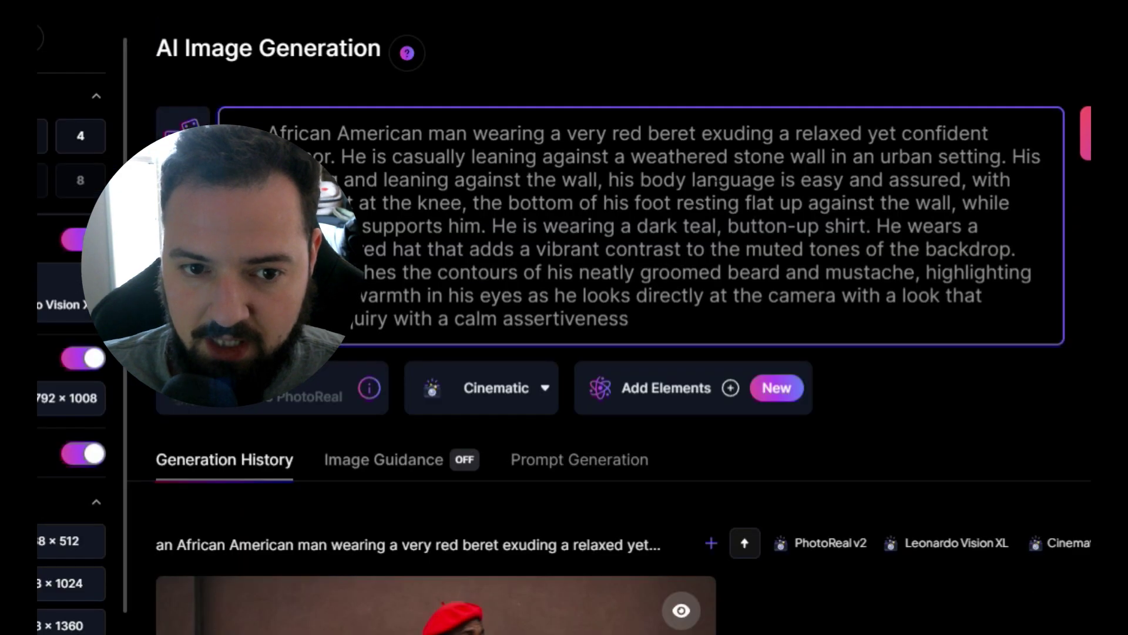
left_click(646, 127)
left_click(422, 148)
left_click(544, 153)
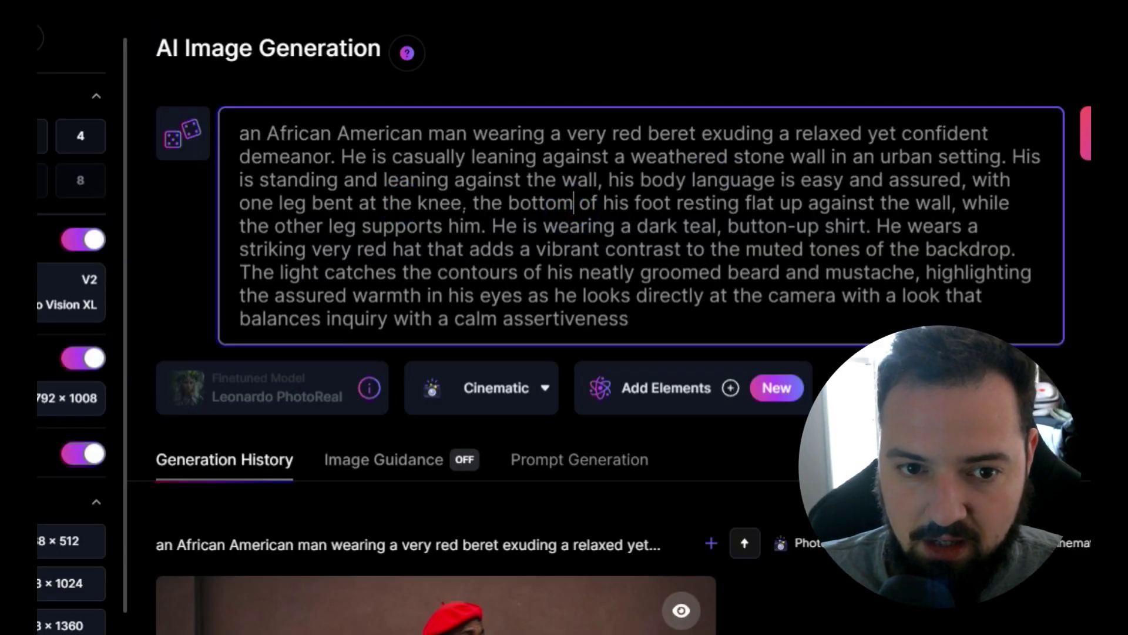
left_click(462, 203)
left_click(601, 202)
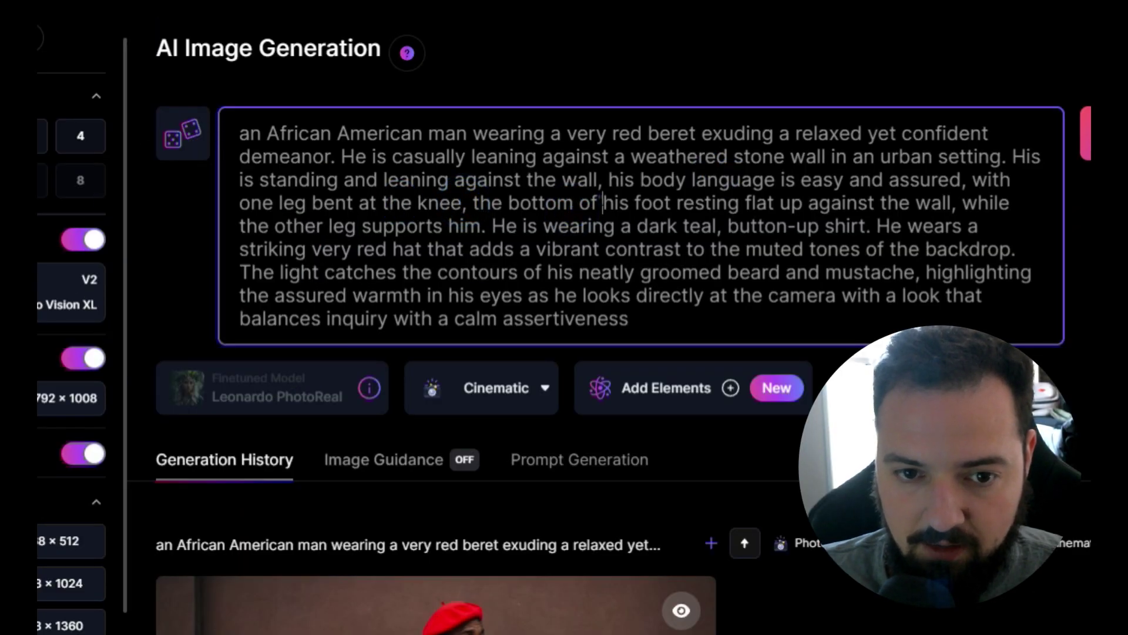
Add "flat against the ground" after "the other leg supports him" in the prompt and generate a new image.
left_click(551, 203)
left_click(756, 203)
left_click(847, 203)
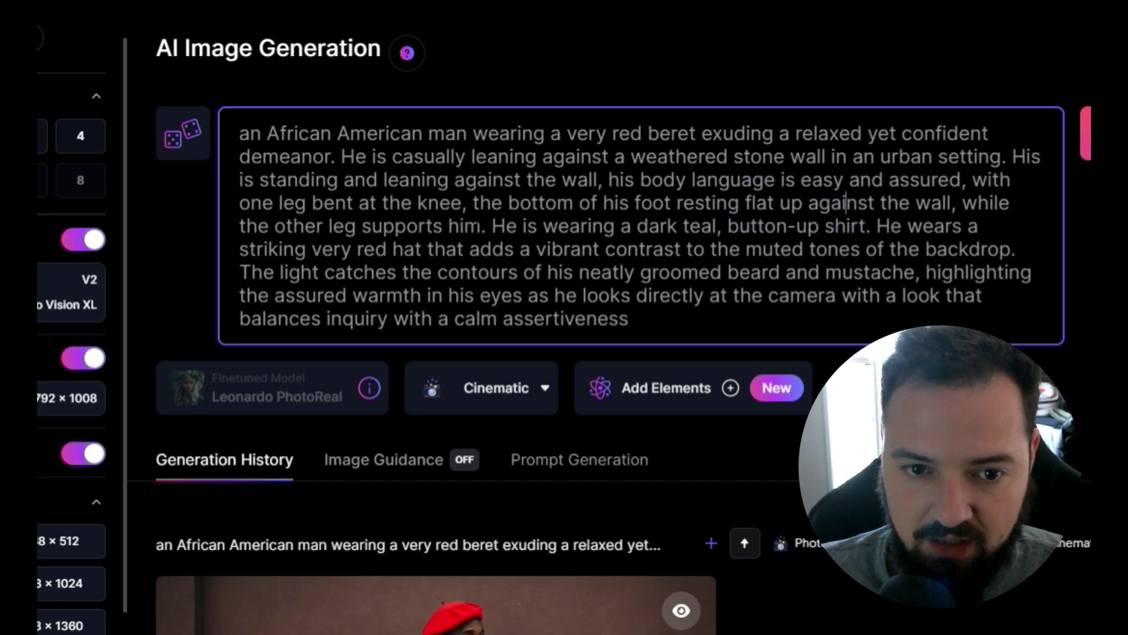
left_click(481, 226)
type("flat again")
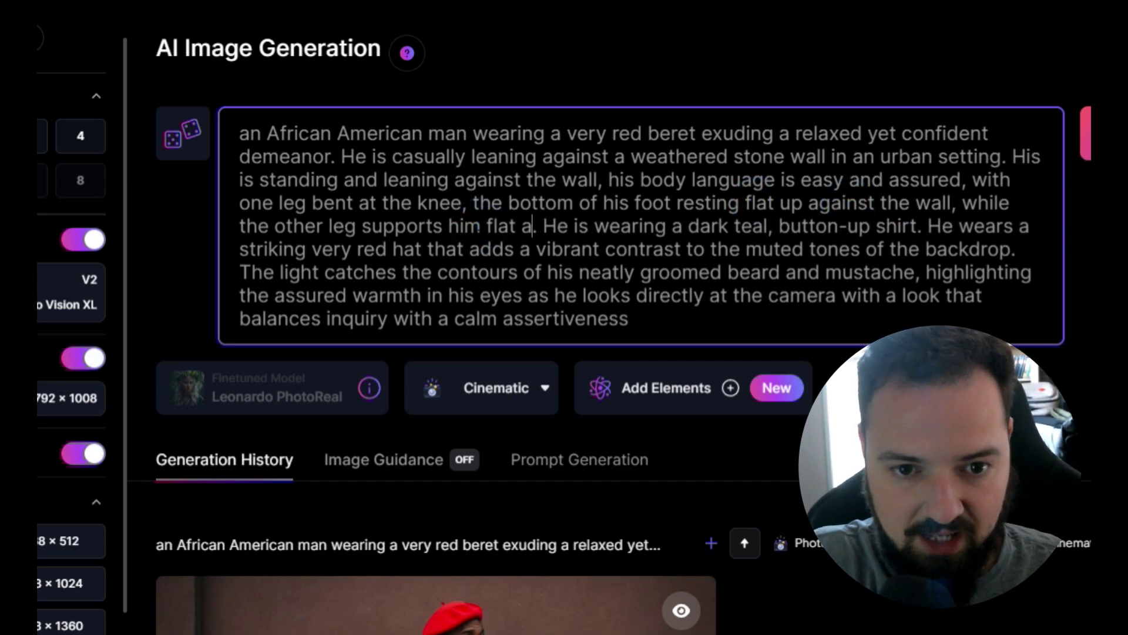
type("st the ground")
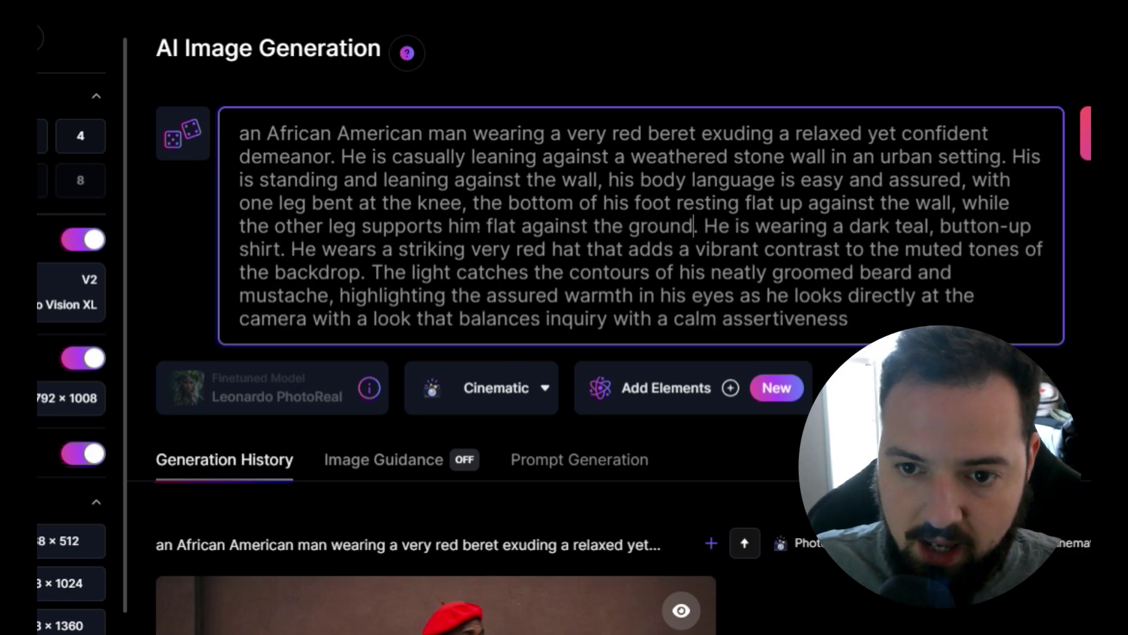
left_click(1086, 133)
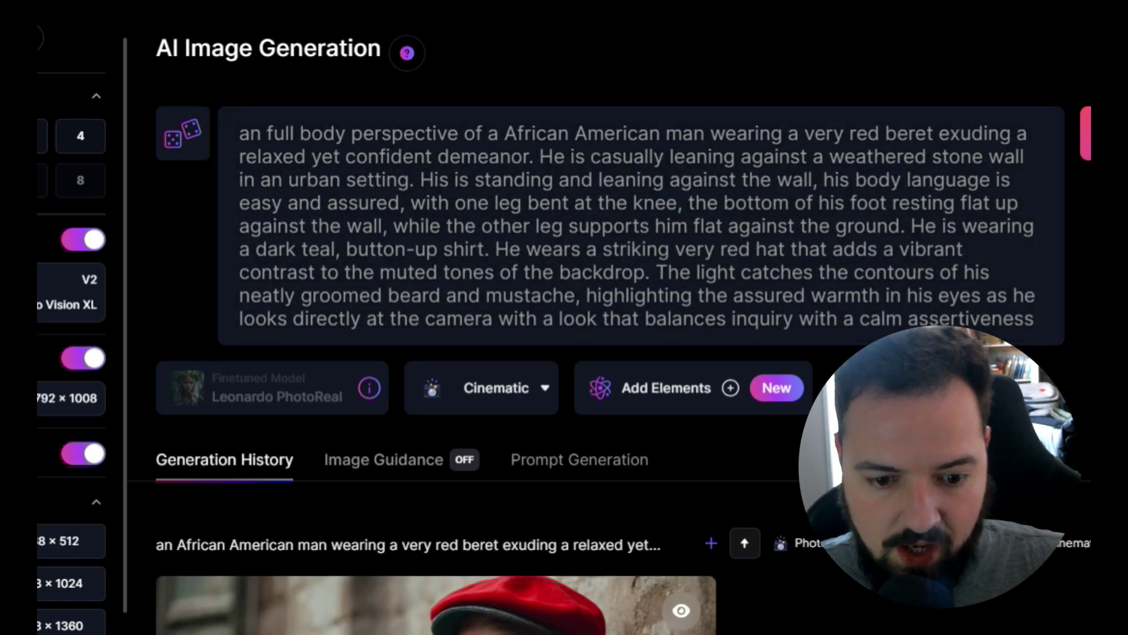
View the newest image enlarged, and generate another with the prompt opening "an full body perspective of a African American man".
scroll(588, 552, "down", 3)
left_click(588, 552)
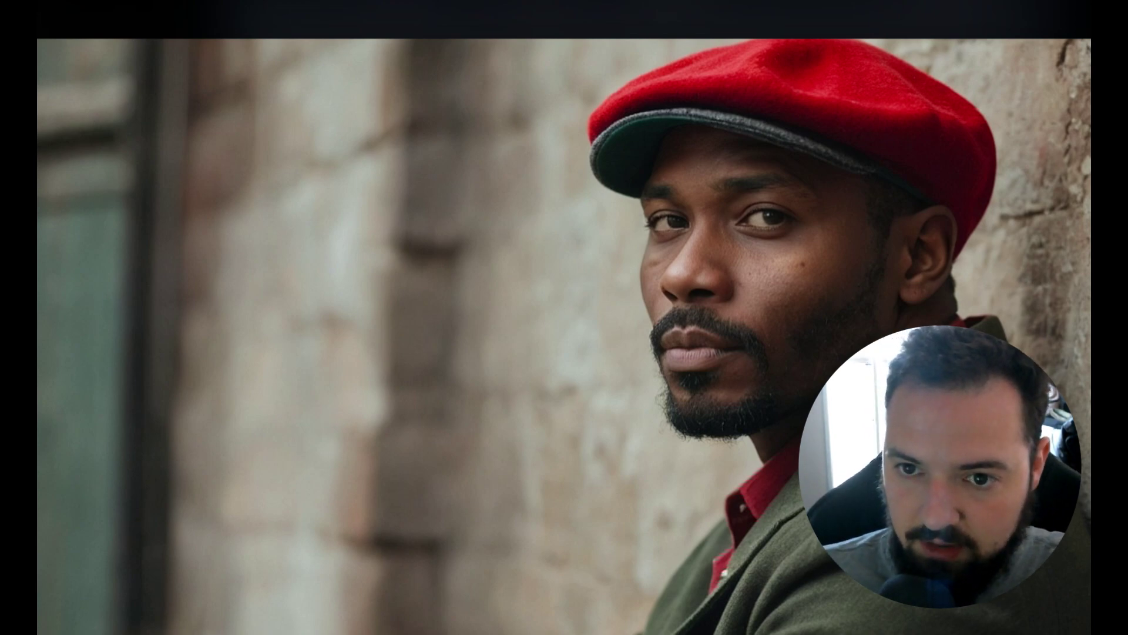
key("Escape")
scroll(609, 317, "up", 3)
key("ctrl+Return")
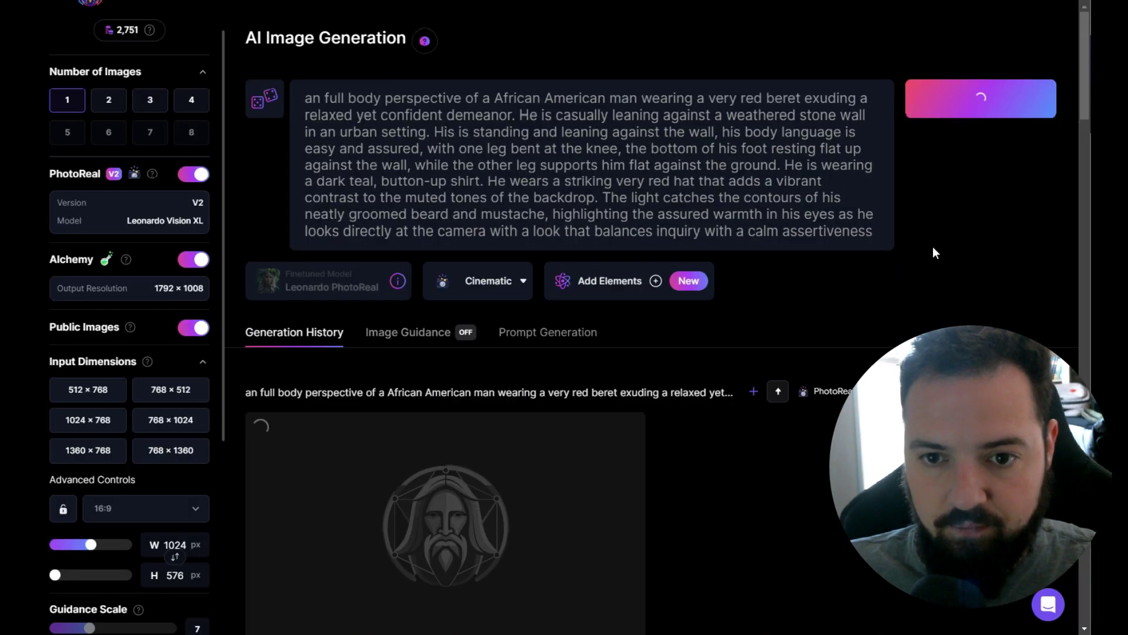
Insert "30 year old" before "African American man" in the prompt after browsing the earlier generations in the history.
scroll(1087, 327, "down", 5)
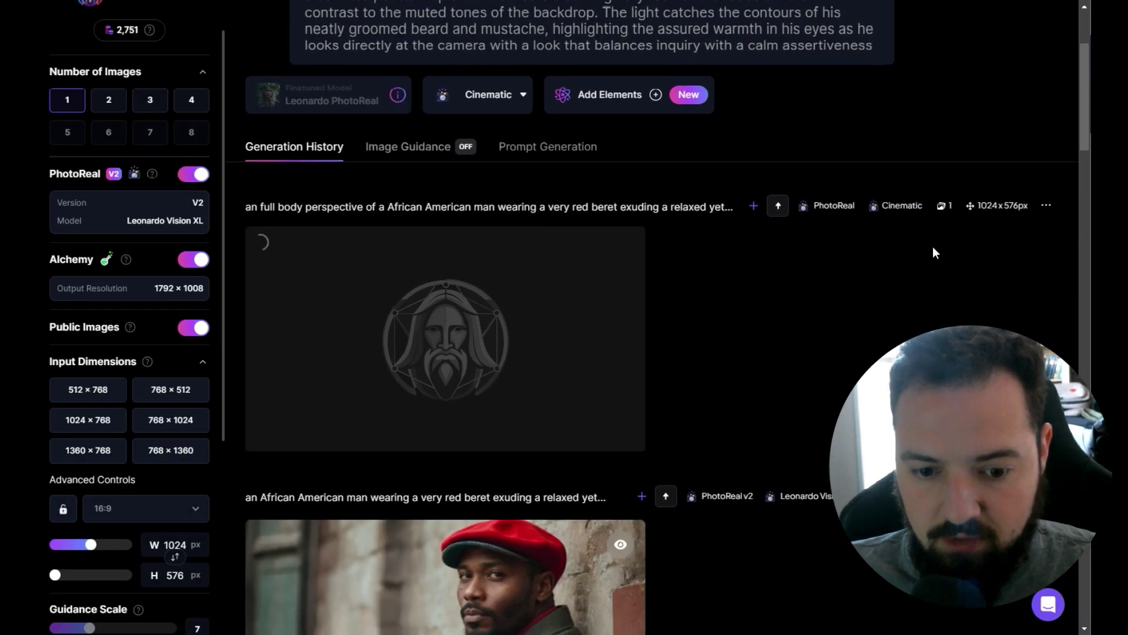
scroll(882, 315, "down", 10)
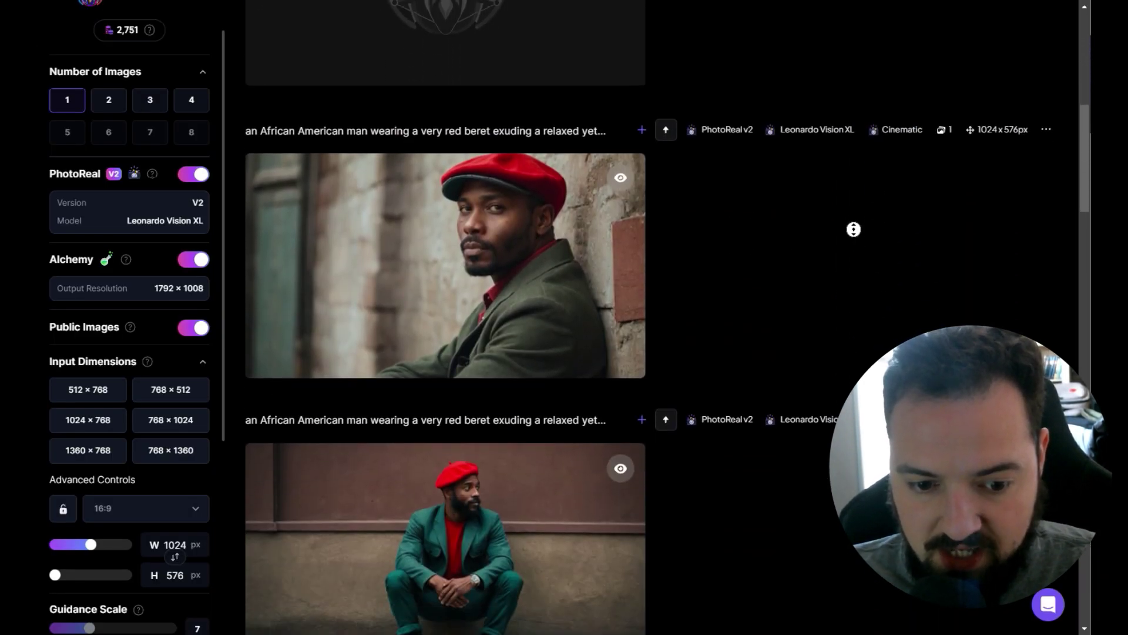
scroll(823, 355, "down", 3)
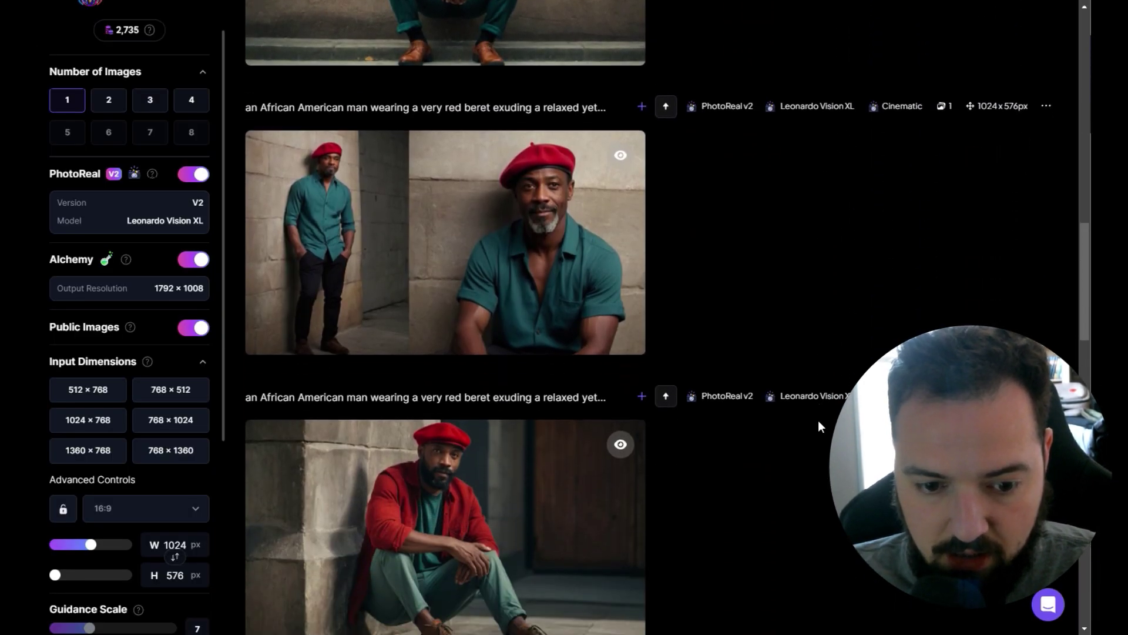
scroll(817, 470, "down", 6)
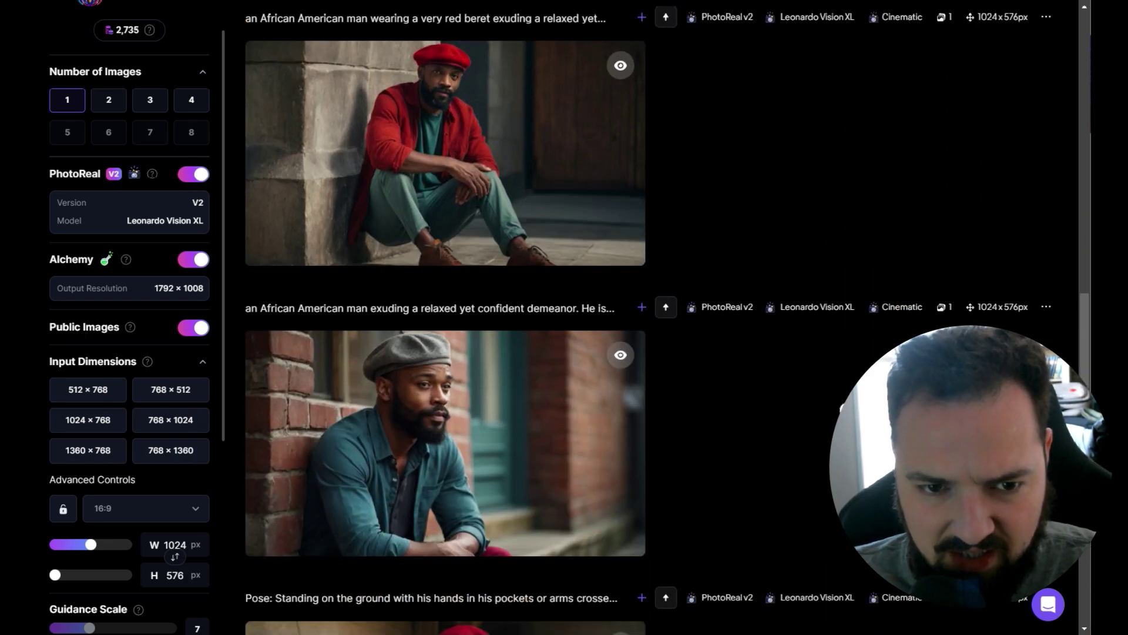
scroll(843, 344, "up", 2)
scroll(843, 344, "up", 10)
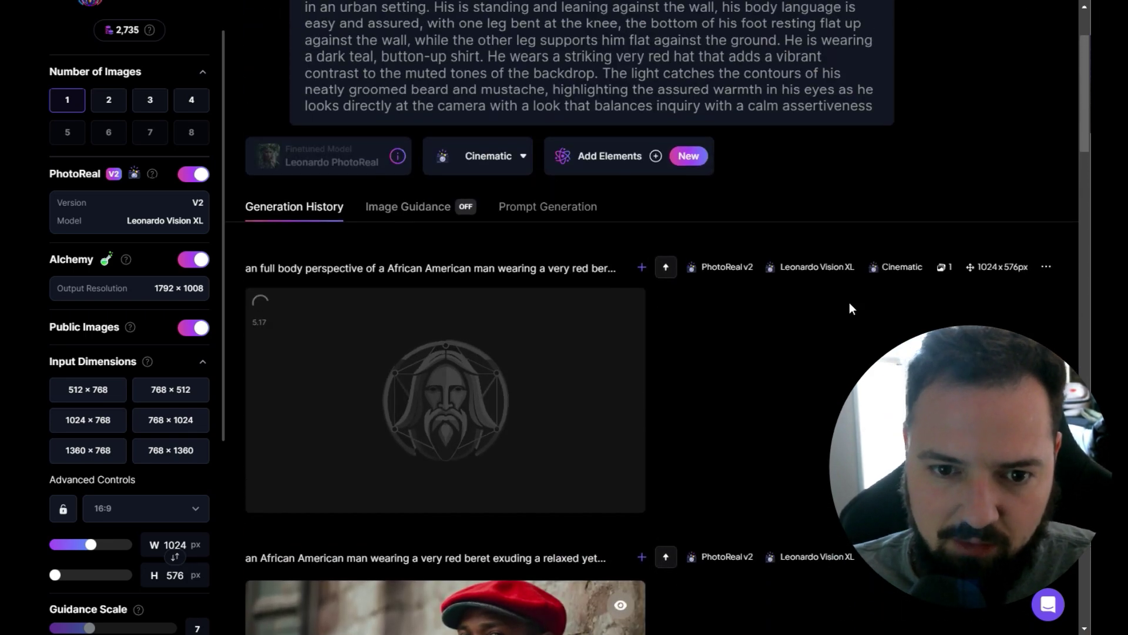
scroll(851, 307, "up", 2)
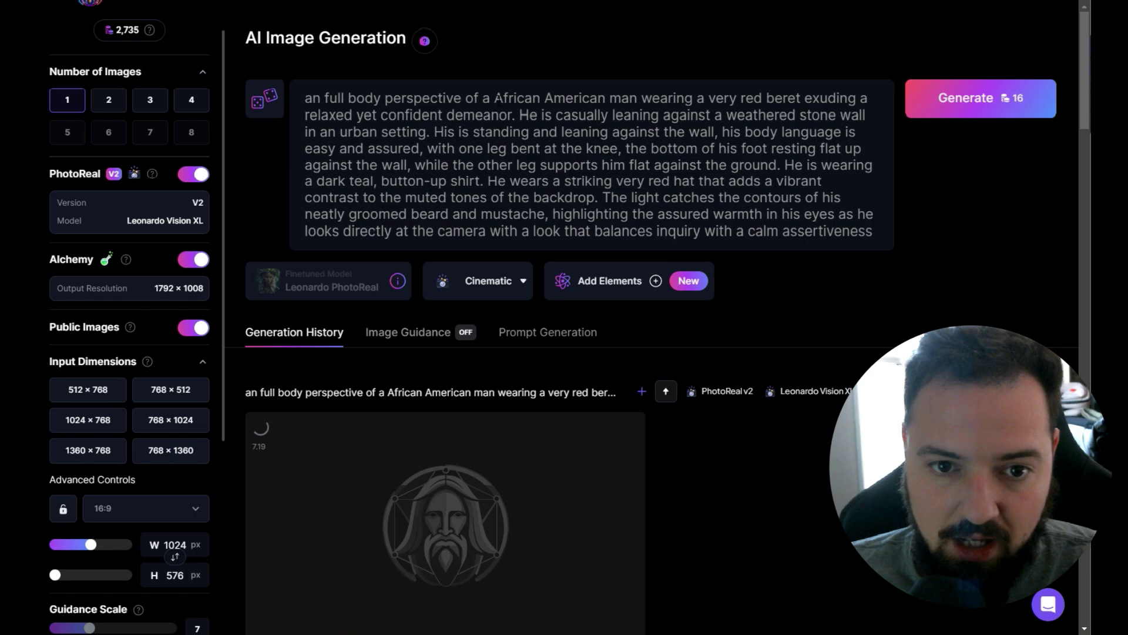
left_click(491, 96)
type("30")
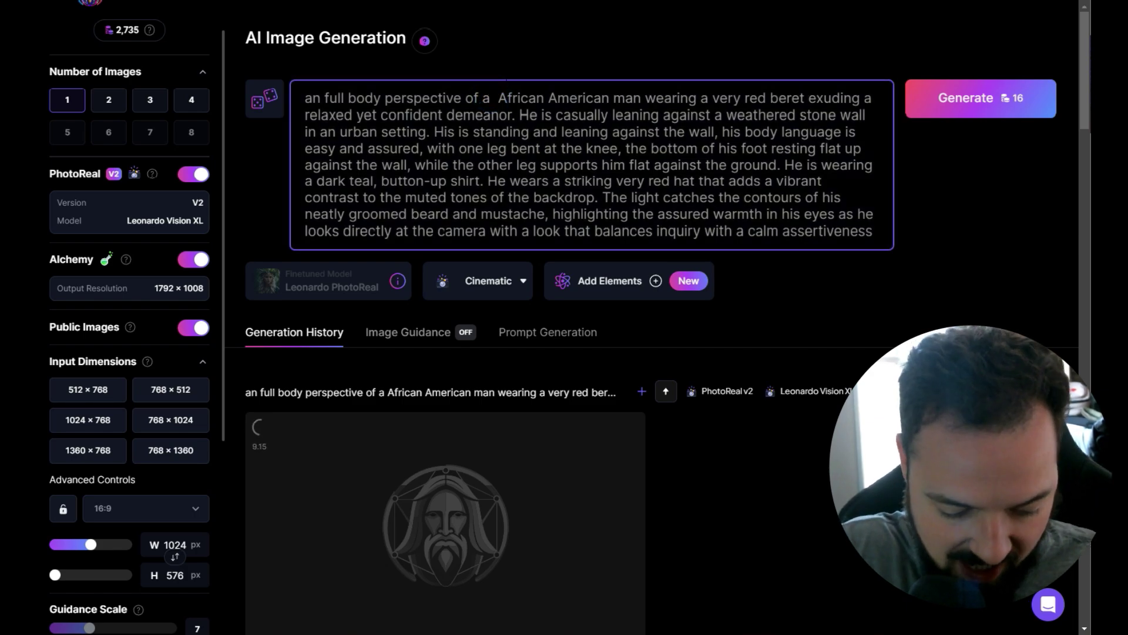
type(" year old")
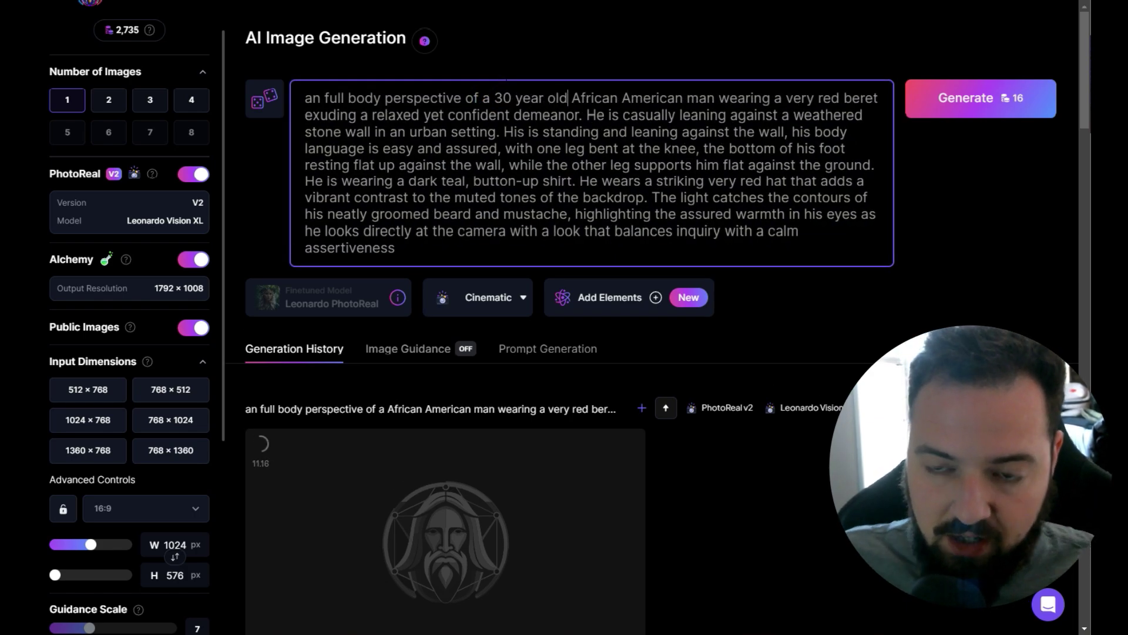
View the earlier image of the man in the stone-walled passage enlarged, and compare it with the newly generated full-body image.
scroll(666, 317, "down", 15)
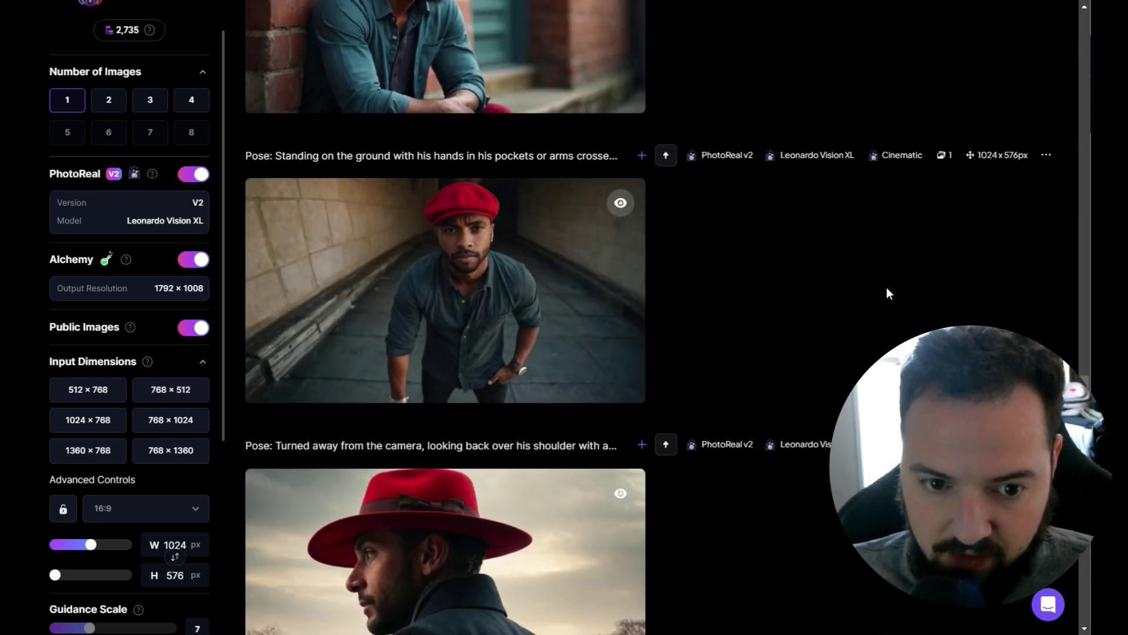
left_click(524, 289)
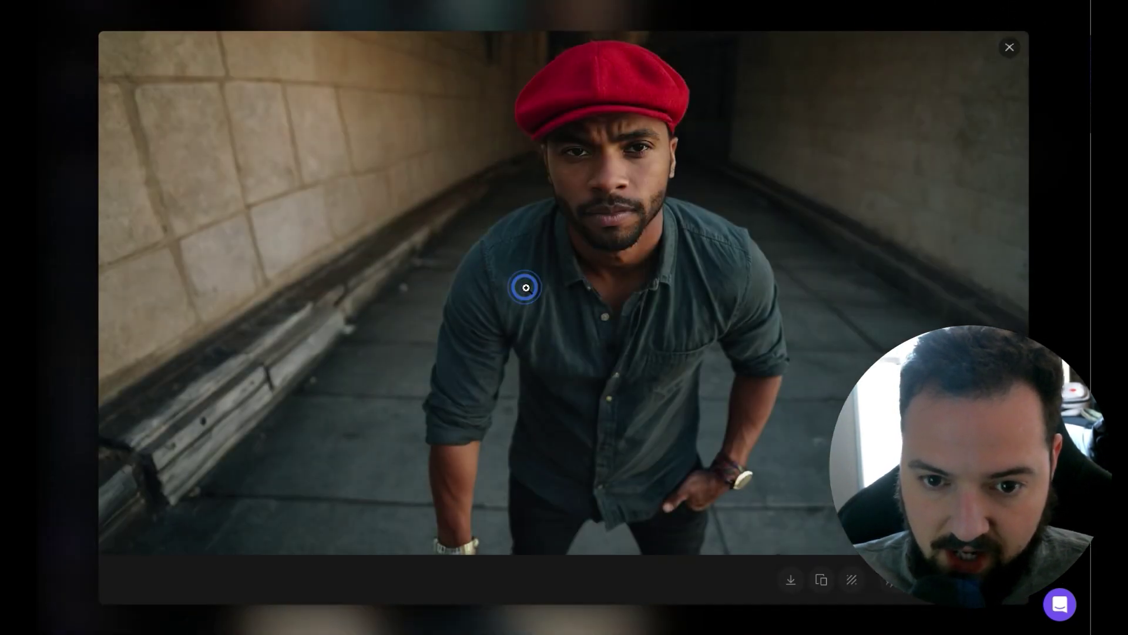
left_click(1009, 47)
scroll(946, 177, "up", 5)
scroll(955, 57, "up", 5)
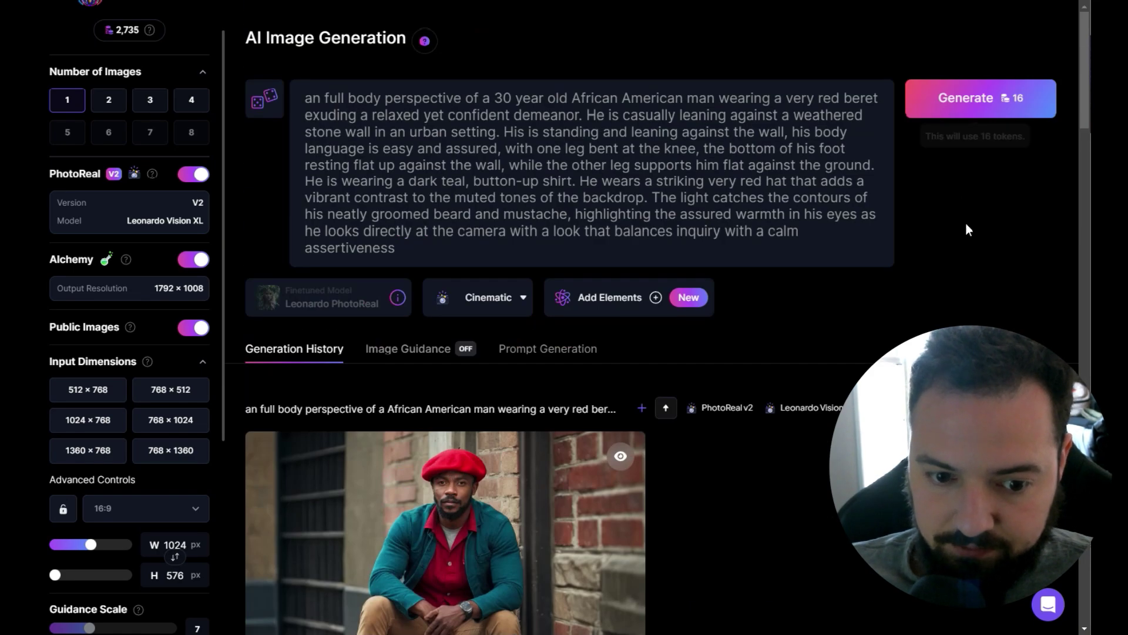
scroll(964, 226, "down", 2)
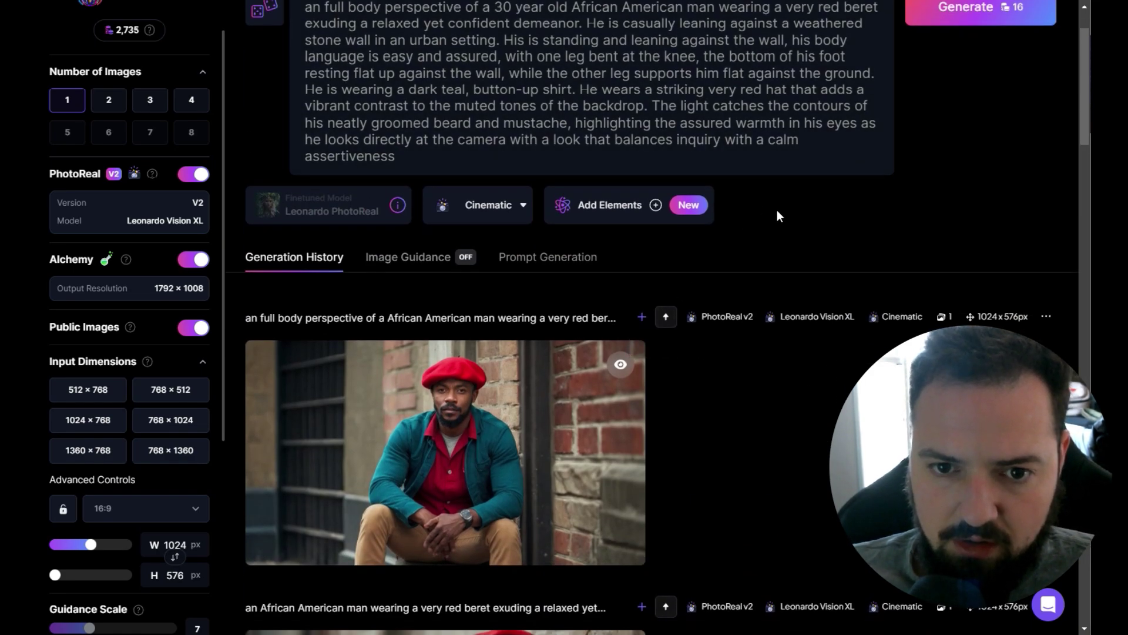
scroll(779, 215, "up", 1)
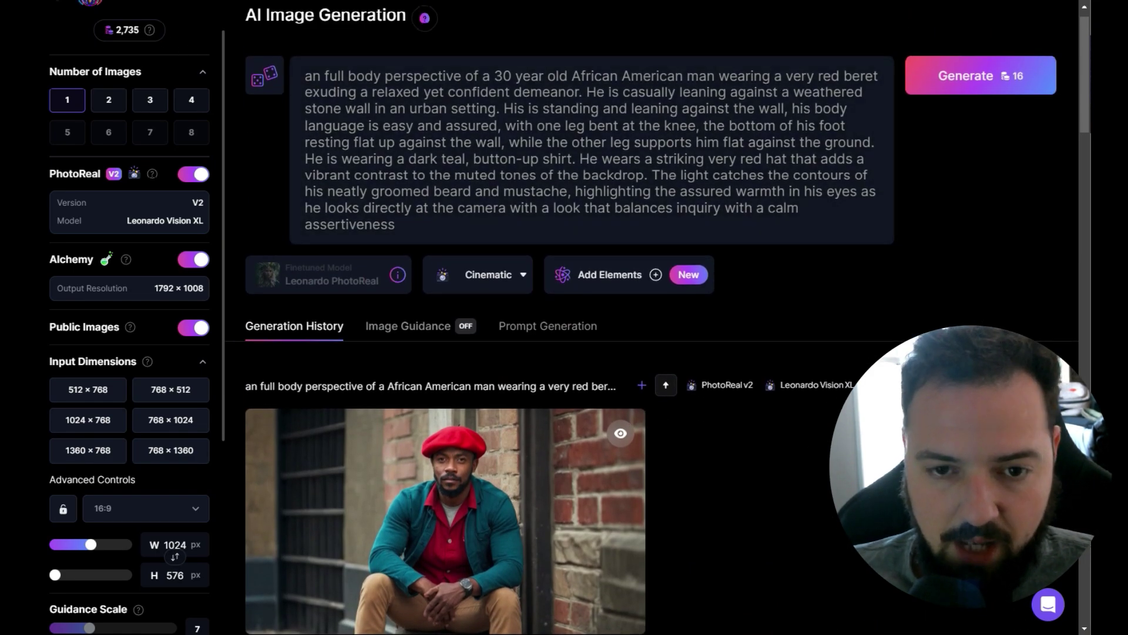
Copy the whole prompt and put it in a new message in the ChatGPT conversation, introduced by "Fix this prompt -".
left_click_drag(463, 240, 262, 71)
key("ctrl+c")
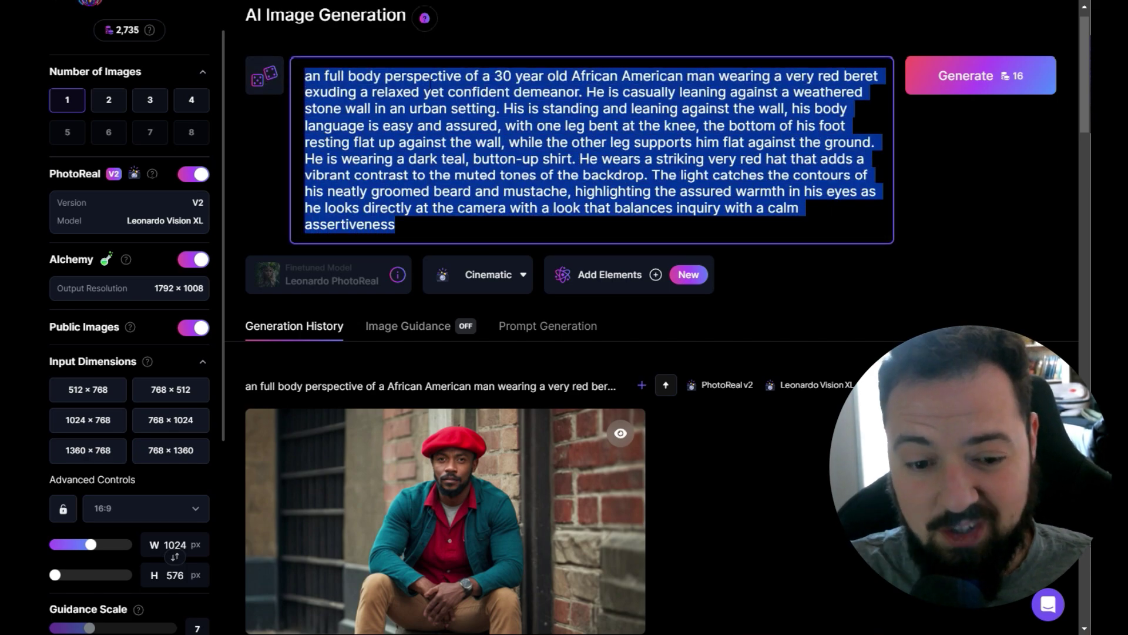
key("alt+Tab")
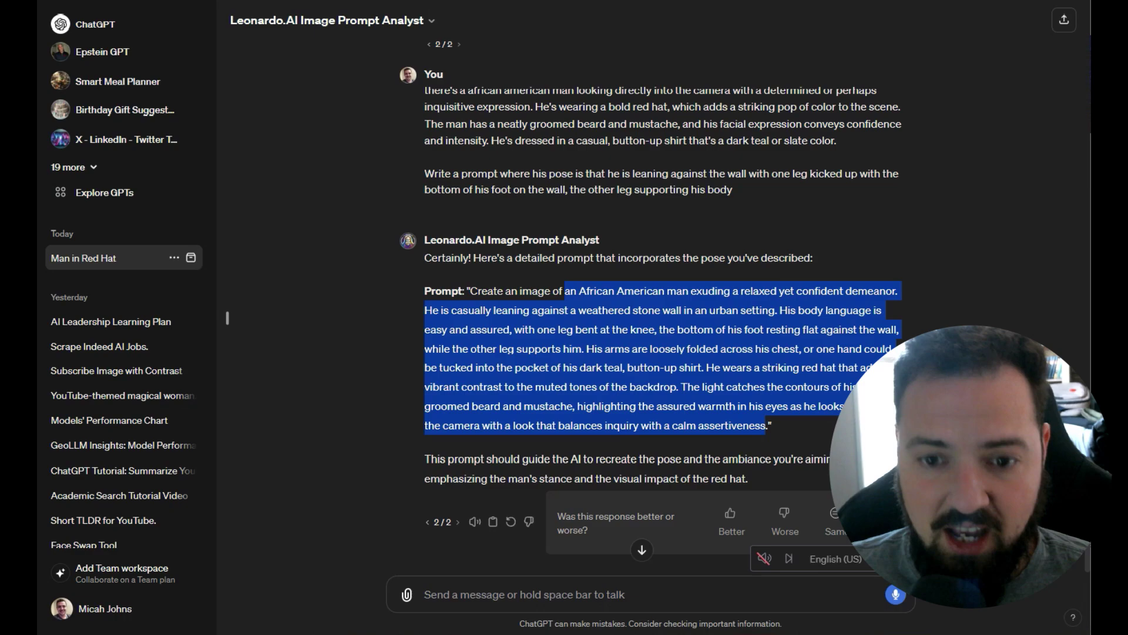
left_click(623, 594)
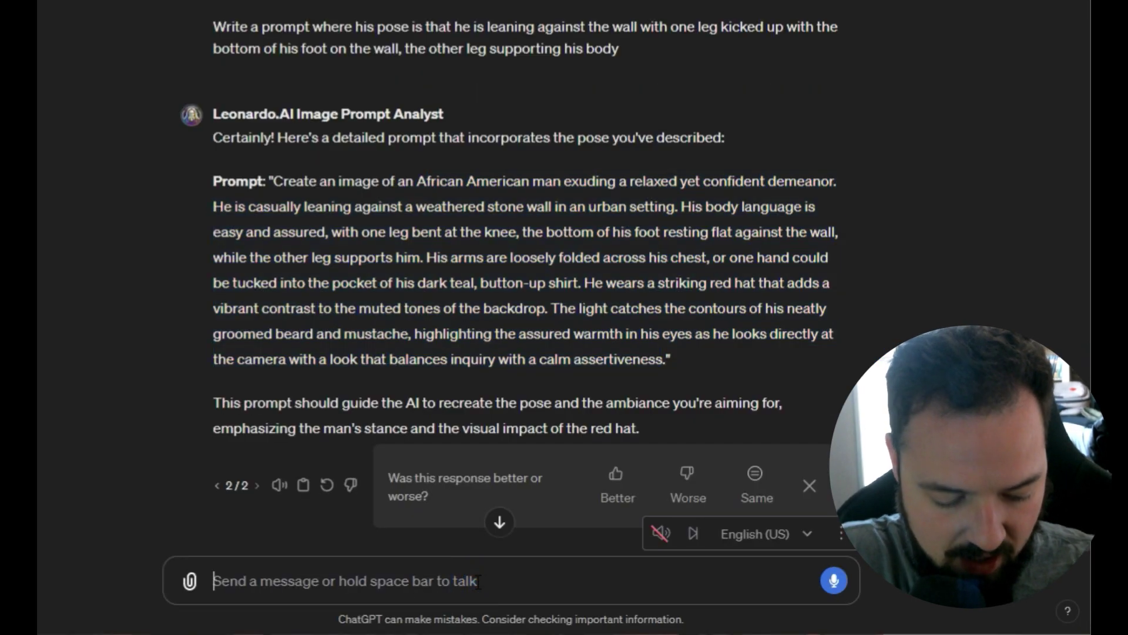
type("Fix this prompt -")
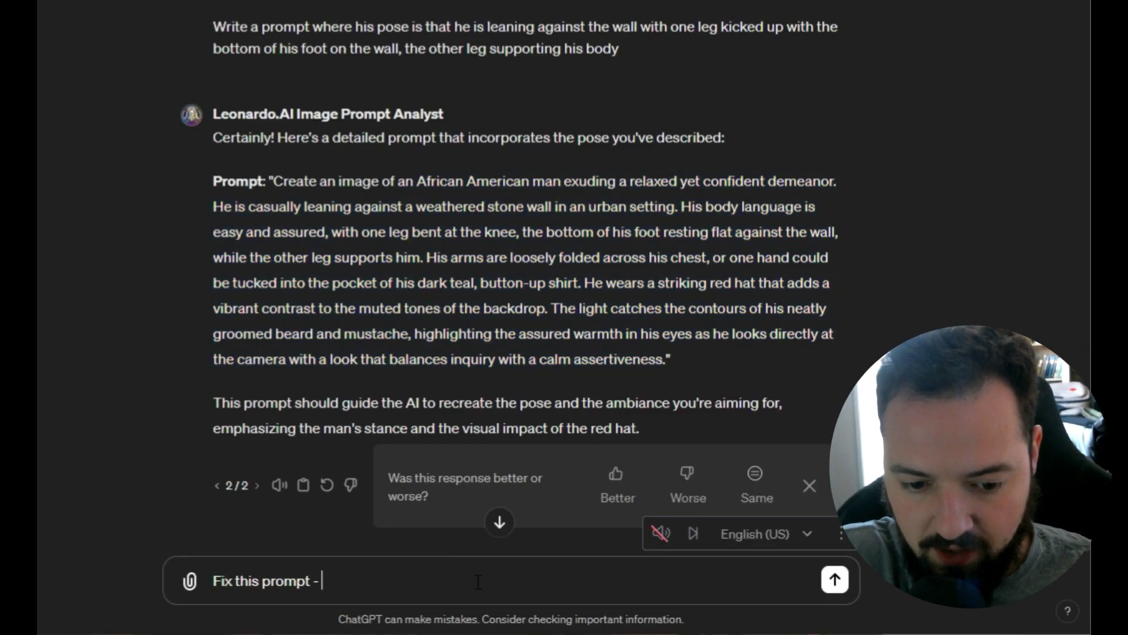
key("ctrl+v")
Add below it "The problem is that the subject is always viewed as sitting somehow, fix the prompt to emphasize standing and full body perspective".
key("shift+Return")
type("T")
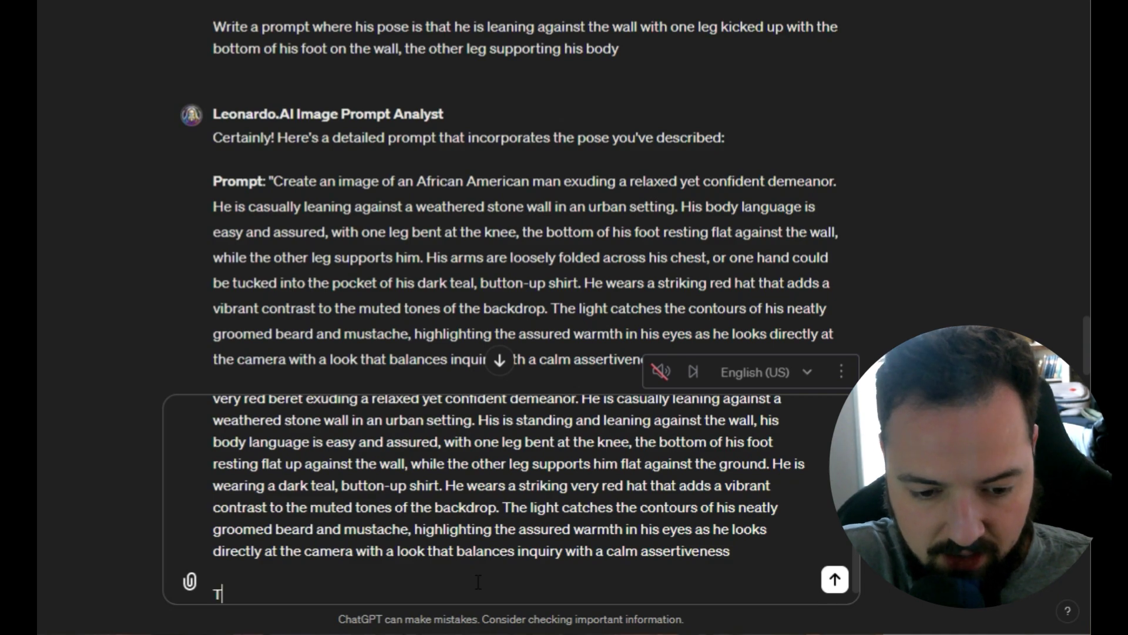
type("he problem is t")
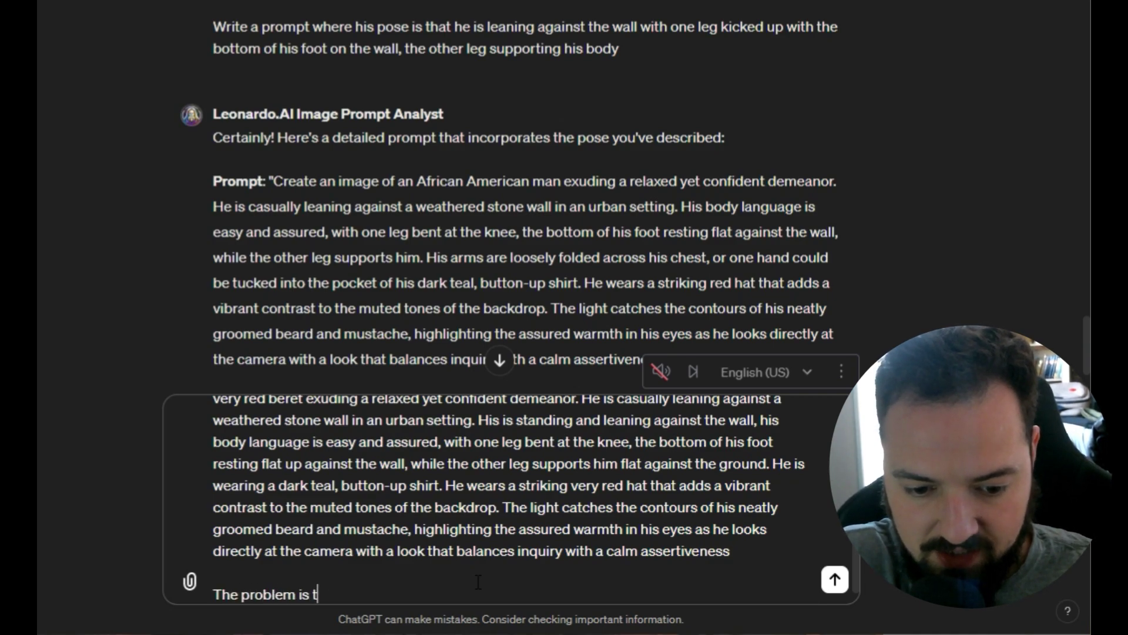
type("hat the subjec")
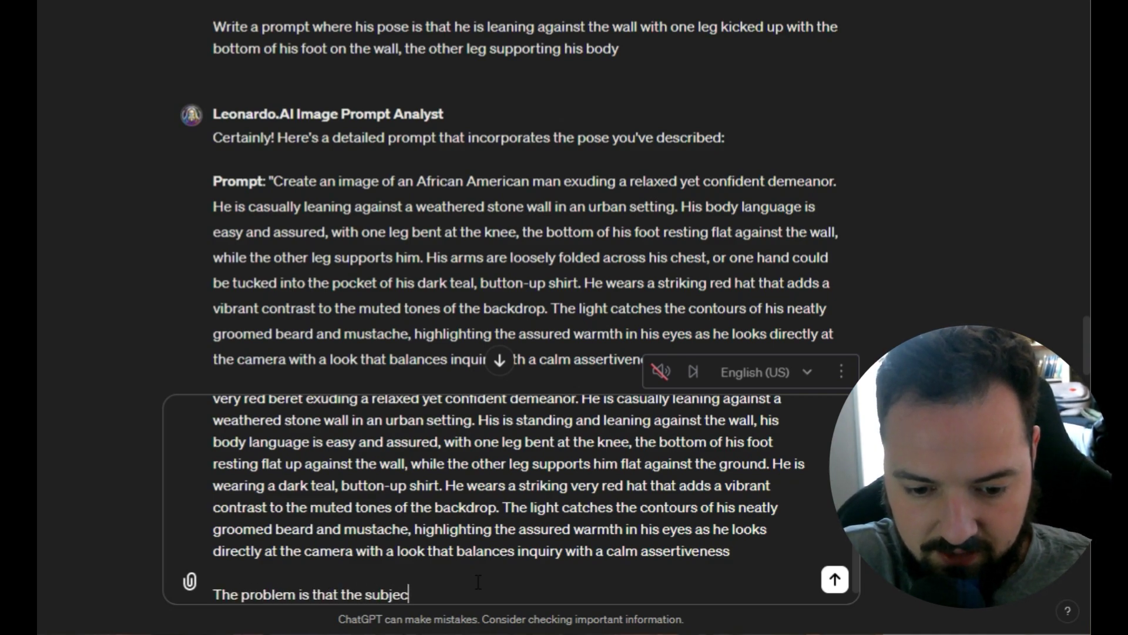
type("t is always view")
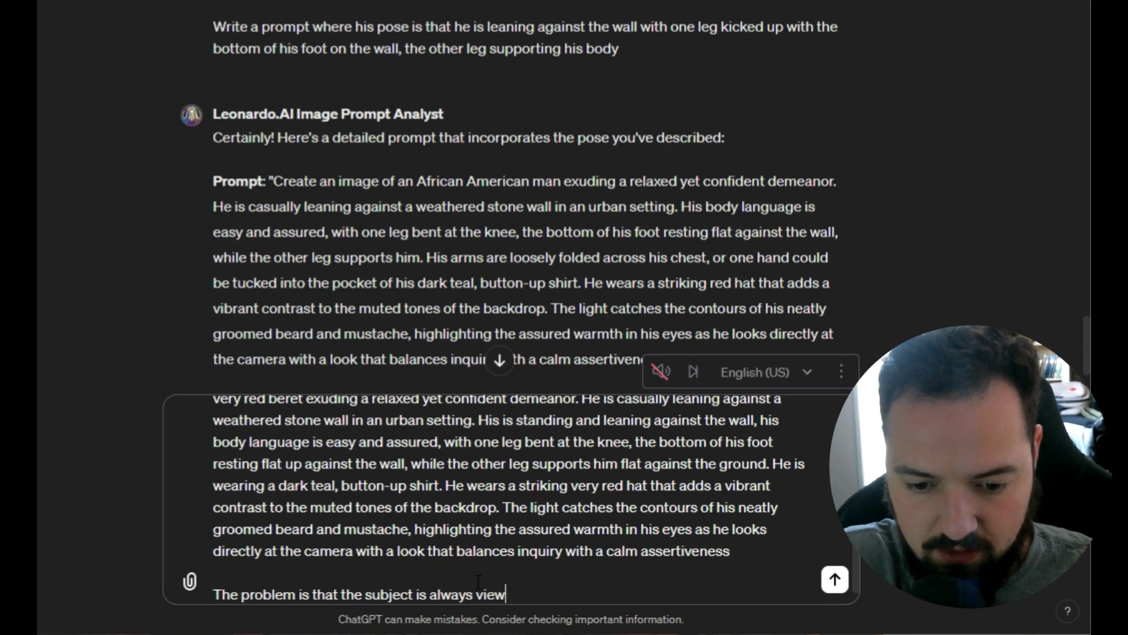
type("ed as sitting")
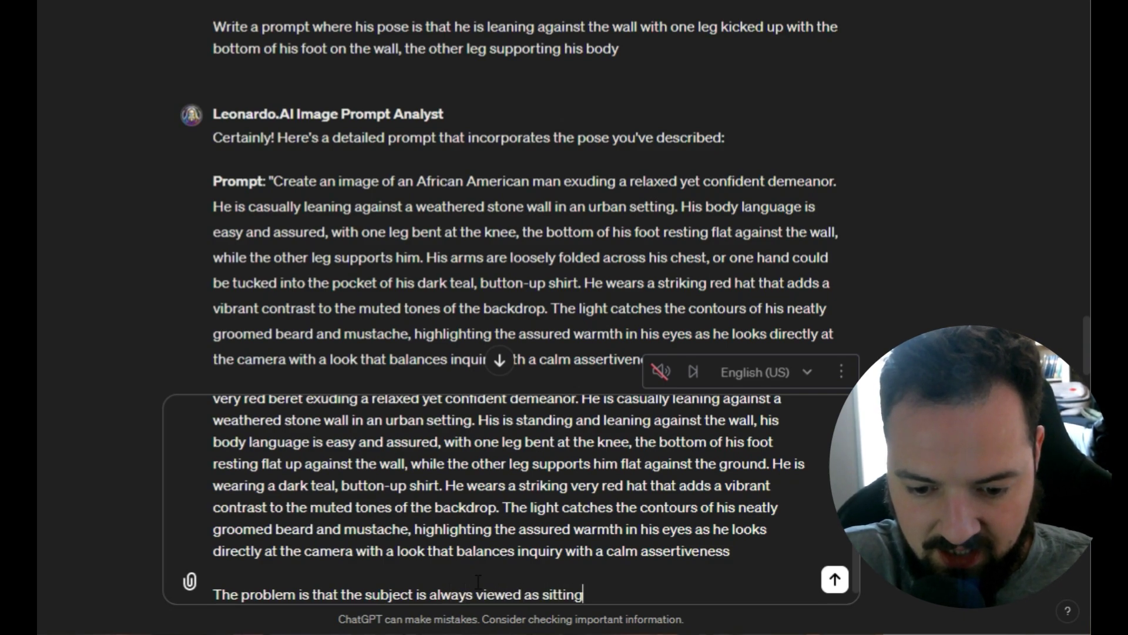
type(" somehow, fix")
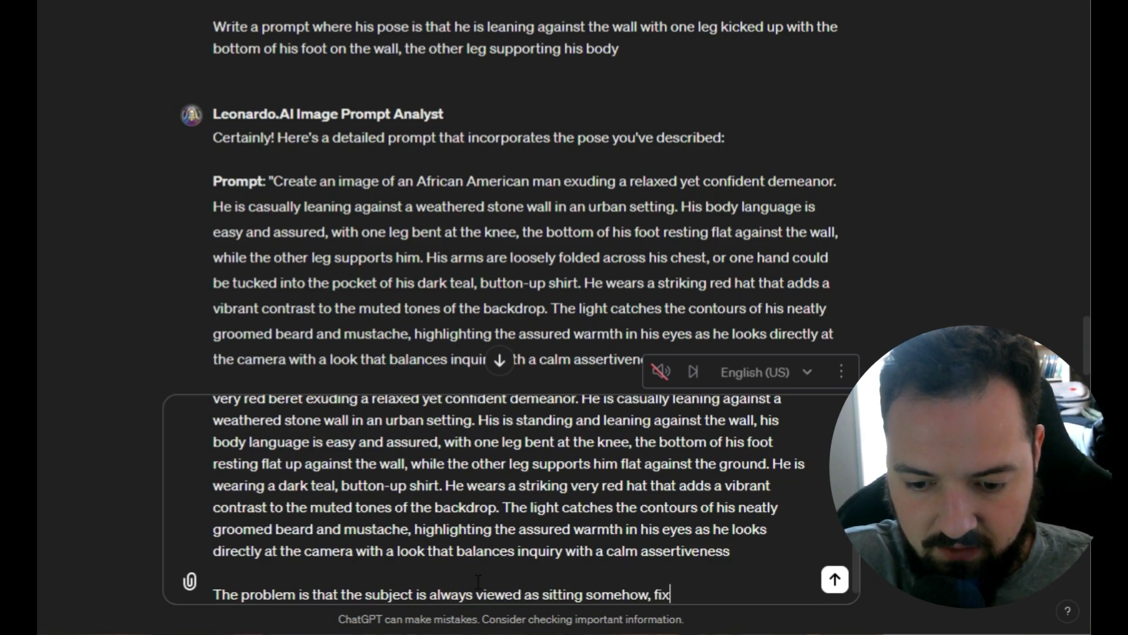
type(" the prompt to emp")
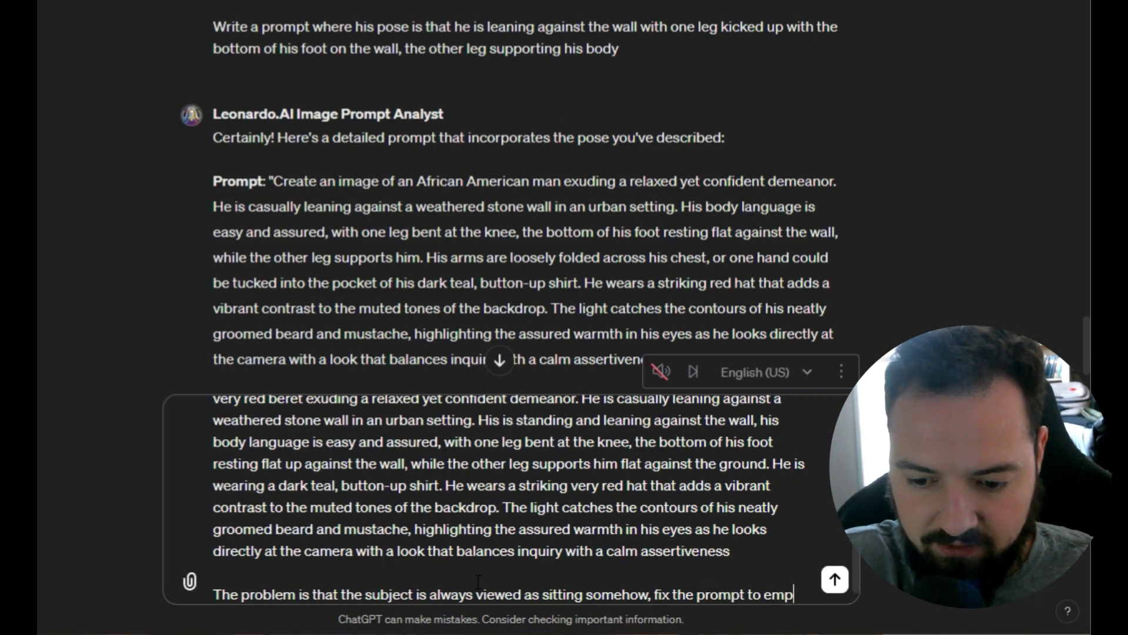
type("hasize s")
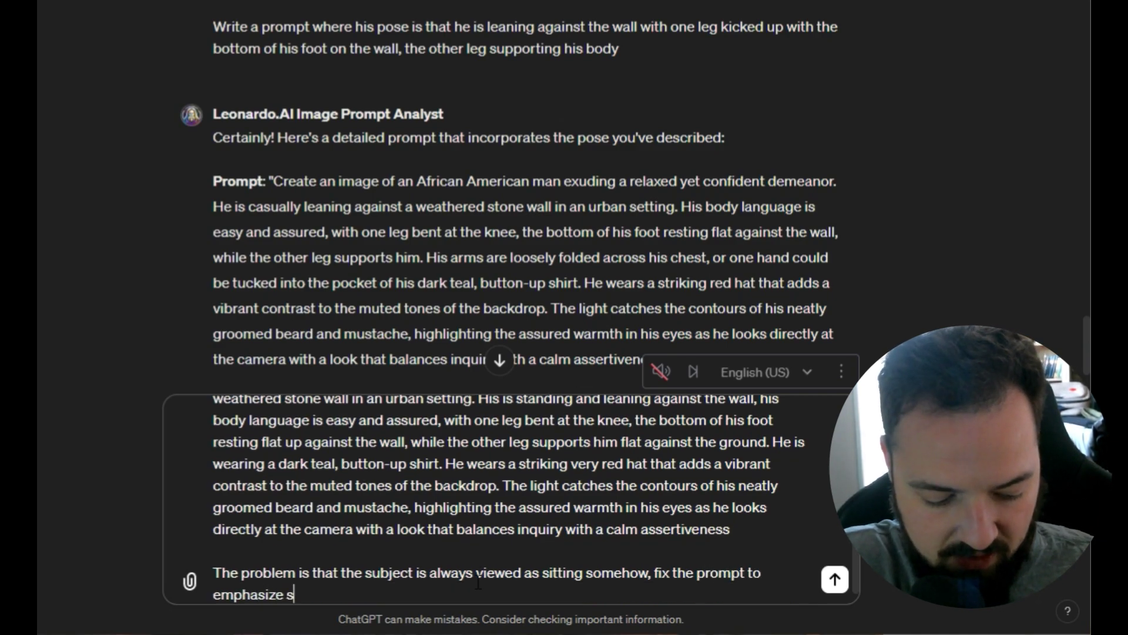
type("tanding and full b")
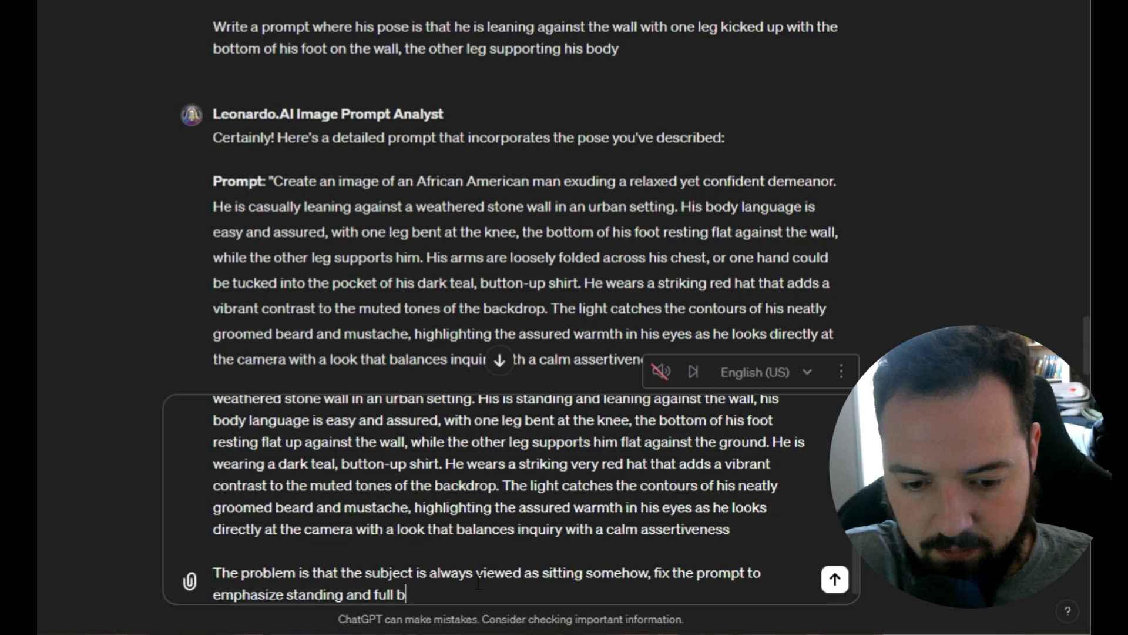
type("ody perspective")
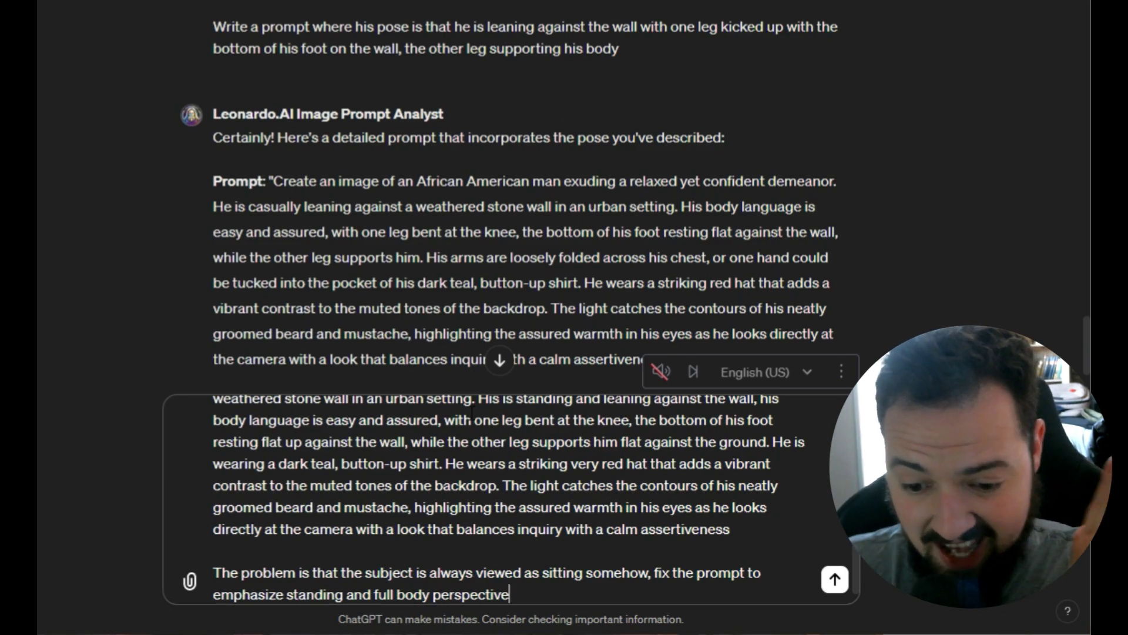
Submit the prompt-fixing message and regenerate the response.
left_click(835, 581)
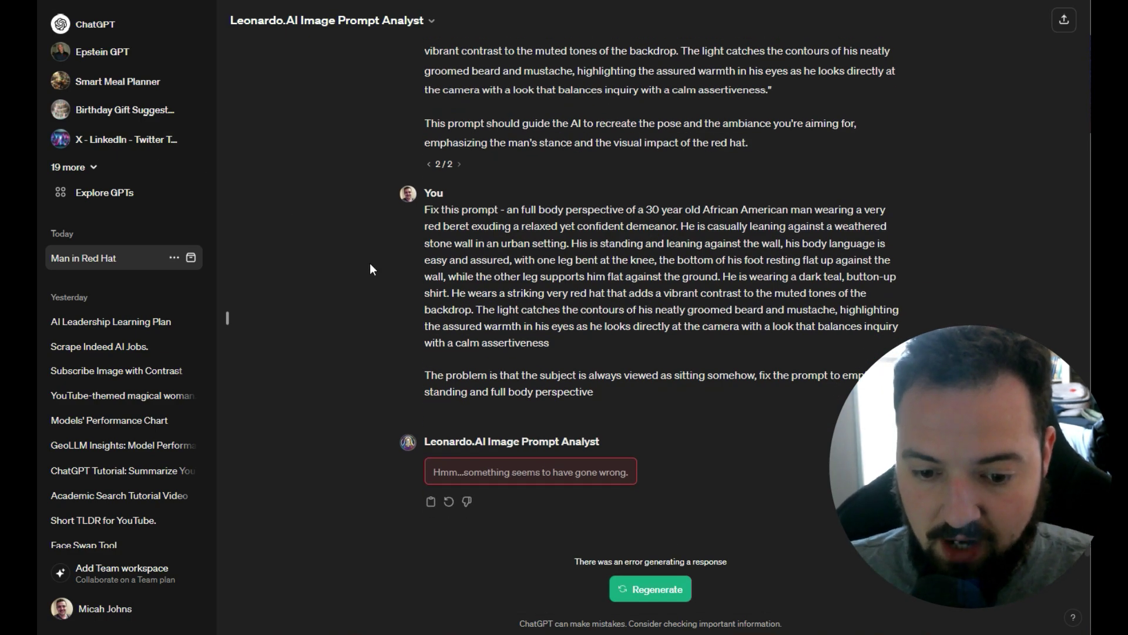
left_click(651, 588)
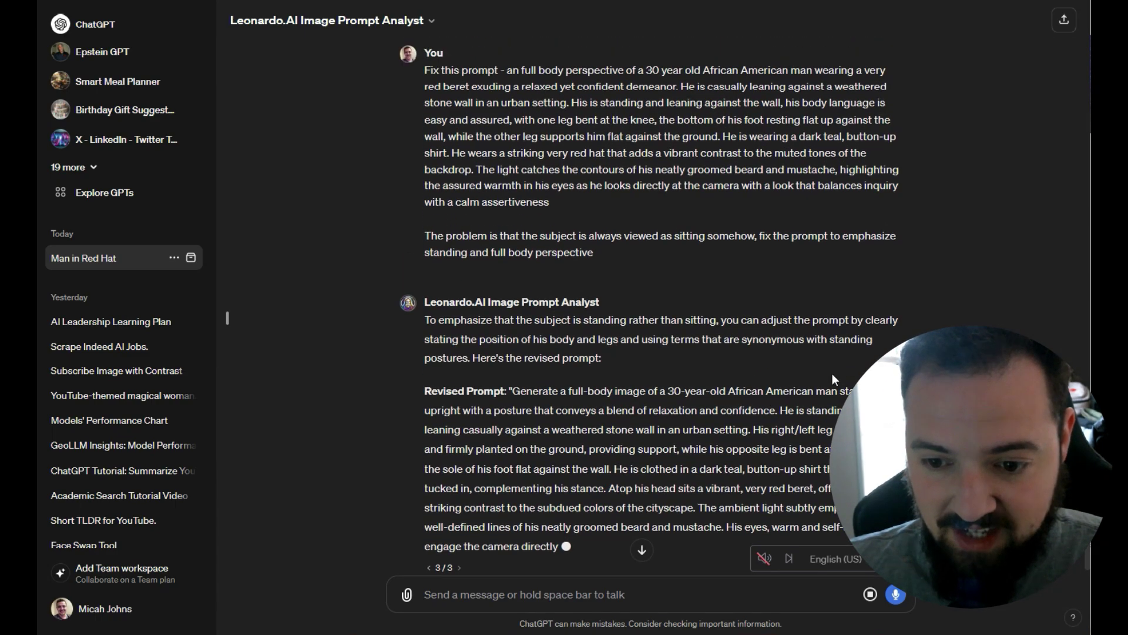
Read through the revised prompt in the ChatGPT response and copy its full text without the quotation marks.
left_click_drag(505, 390, 776, 410)
left_click(775, 410)
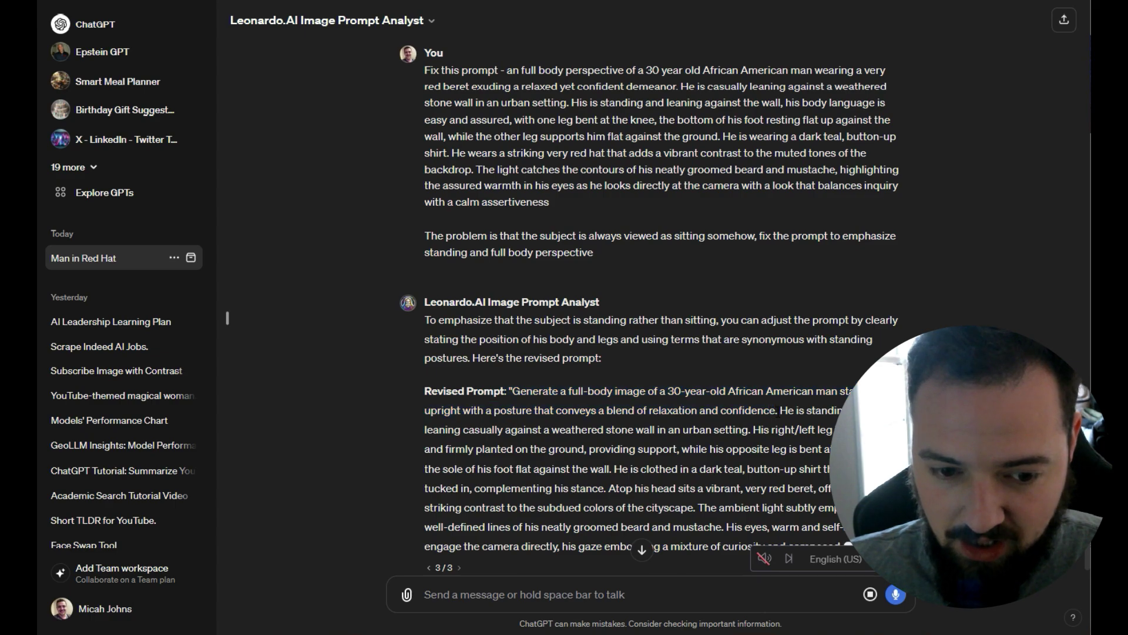
left_click(789, 422)
left_click_drag(468, 430, 732, 430)
left_click(732, 429)
scroll(735, 430, "down", 1)
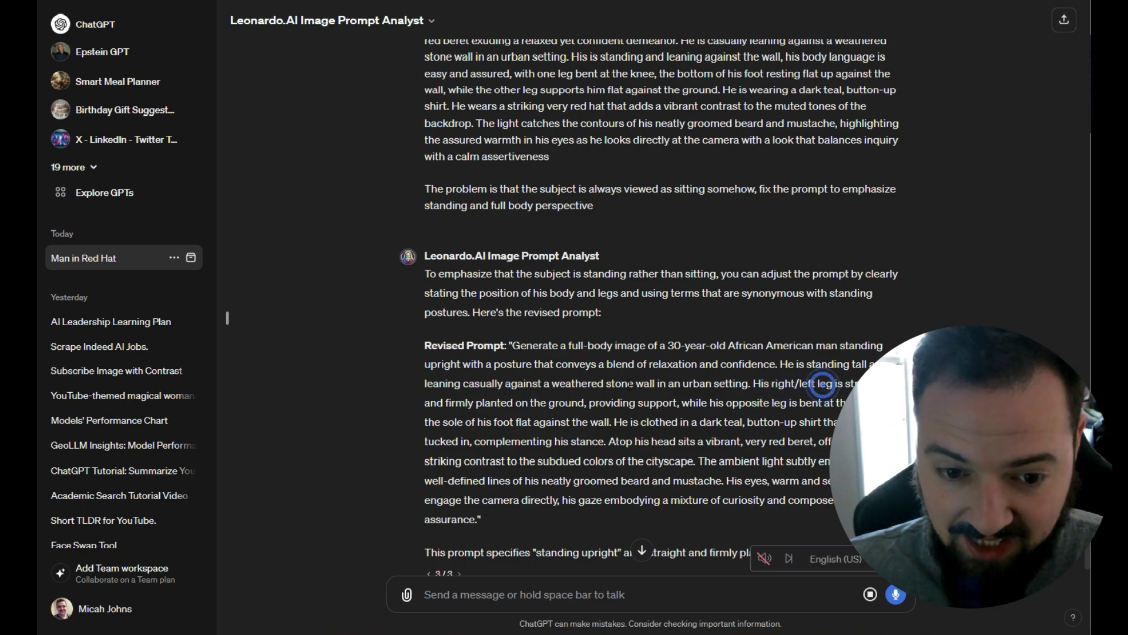
left_click_drag(512, 345, 475, 519)
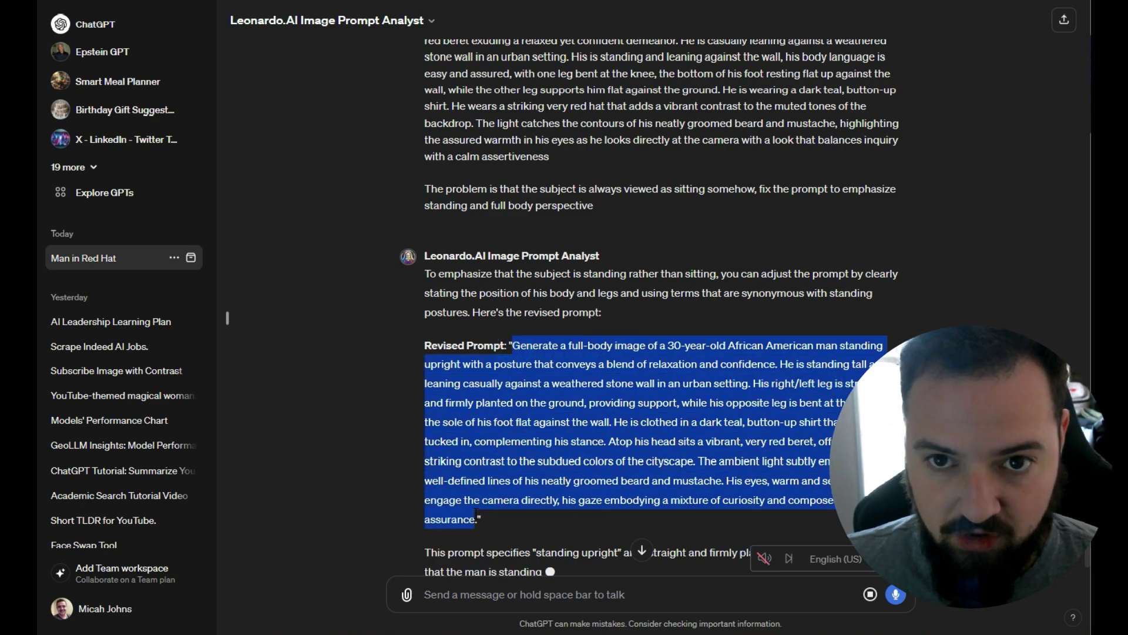
Switch to Leonardo.Ai, replace the whole image prompt with the copied revised prompt, and generate two single images from it.
key("alt+Tab")
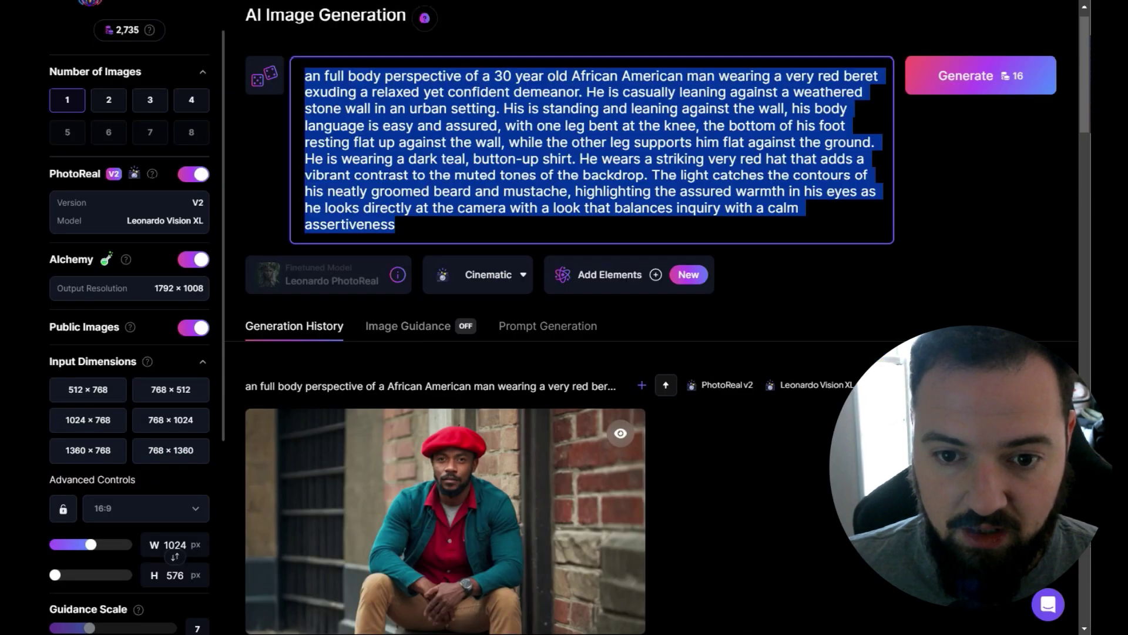
left_click(396, 224)
left_click_drag(519, 231, 304, 75)
type("Generate a full-body image of a 30-year-old African American man standing upright with a posture that conveys a blend of relaxation and confidence. He is standing tall and leaning casually against a weathered stone wall in an urban setting. His right/left leg is straight and firmly planted on the ground, providing support, while his opposite leg is bent at the knee with the sole of his foot flat against the wall. He is clothed in a dark teal, button-up shirt that's neatly tucked in, complementing his stance. Atop his head sits a vibrant, very red beret, offering a striking contrast to the subdued colors of the cityscape. The ambient light subtly emphasizes the well-defined lines of his neatly groomed beard and mustache. His eyes, warm and self-assured, engage the camera directly, his gaze embodying a mixture of curiosity and composed self-assurance")
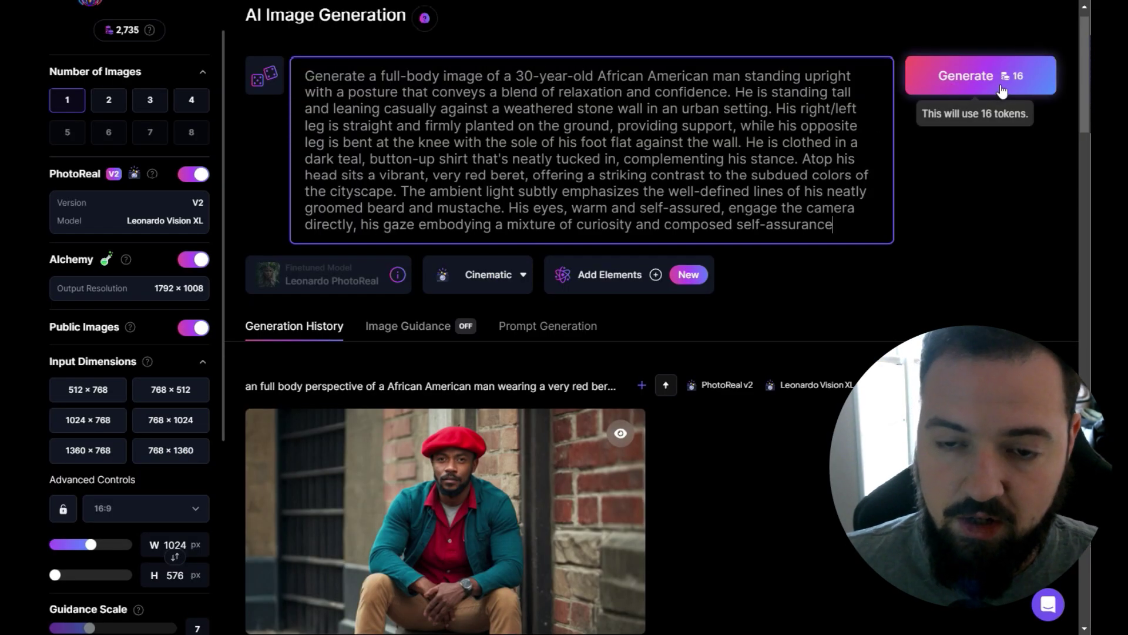
left_click(997, 79)
left_click(996, 79)
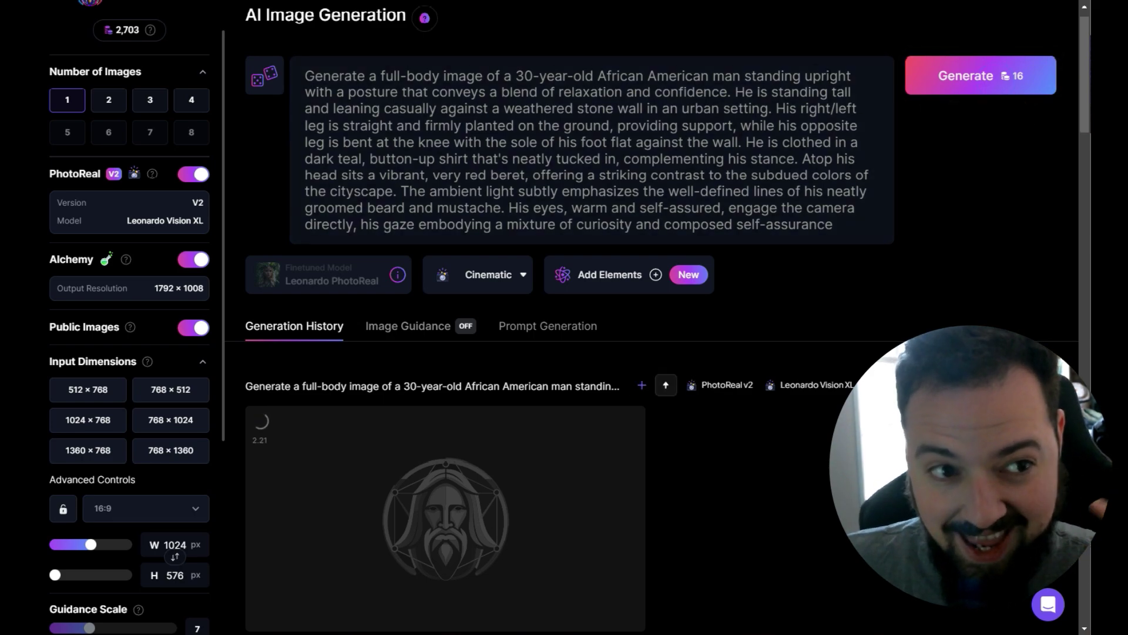
View the new images enlarged one by one: the green beret man, the man beside the red suitcase, and the seated man.
scroll(1025, 273, "down", 4)
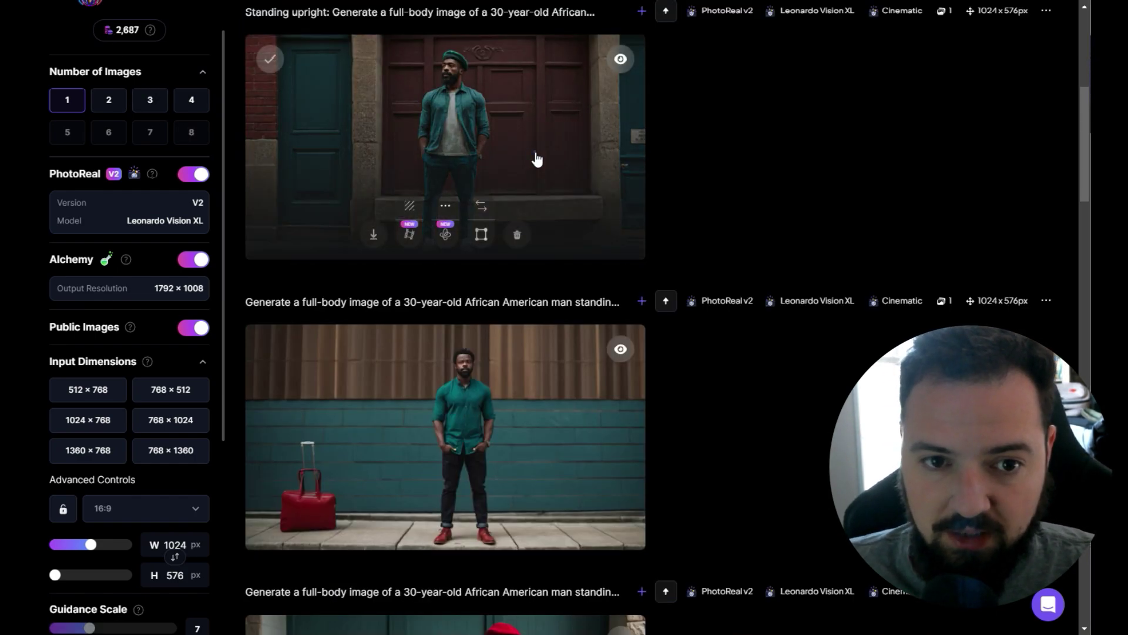
left_click(535, 156)
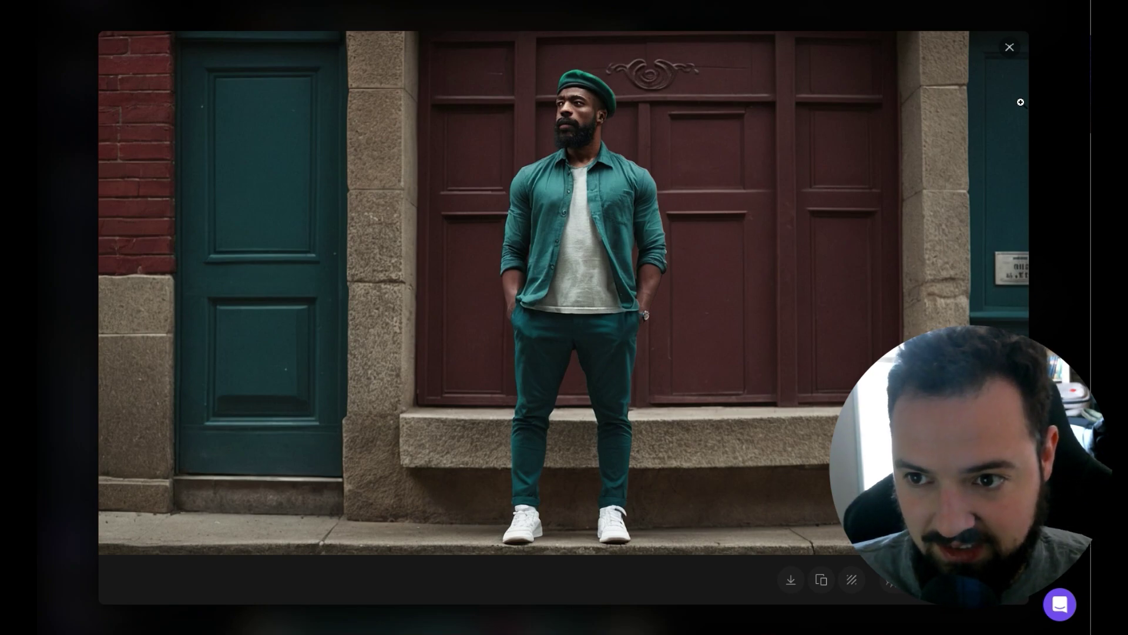
left_click(1010, 48)
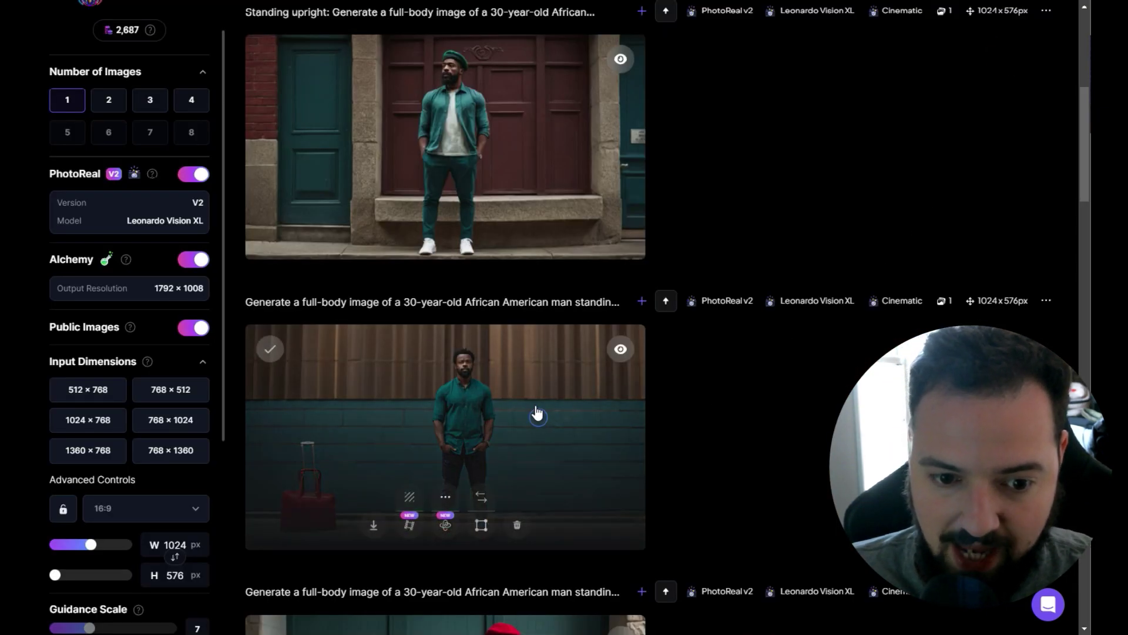
left_click(534, 411)
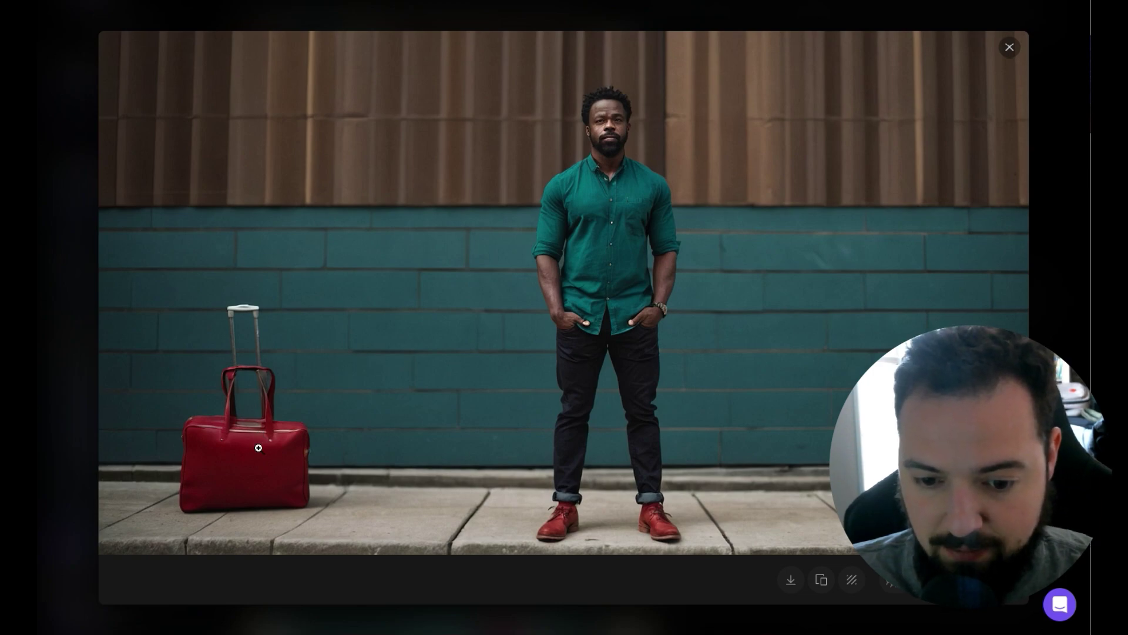
left_click(1010, 47)
scroll(1011, 47, "down", 4)
scroll(466, 448, "down", 1)
left_click(466, 449)
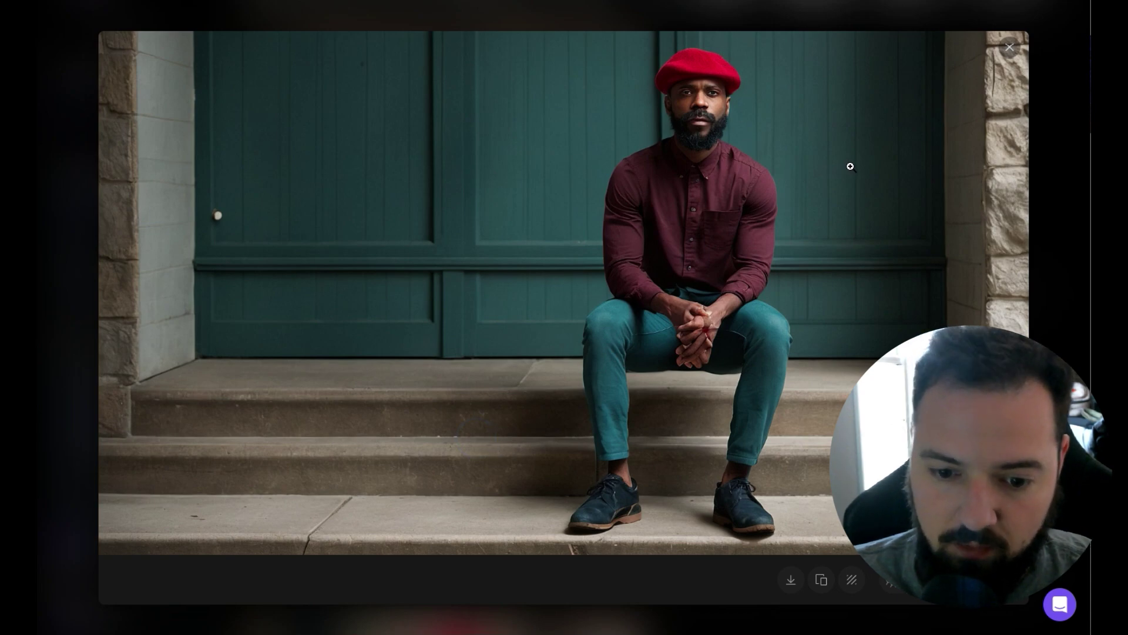
left_click(1010, 47)
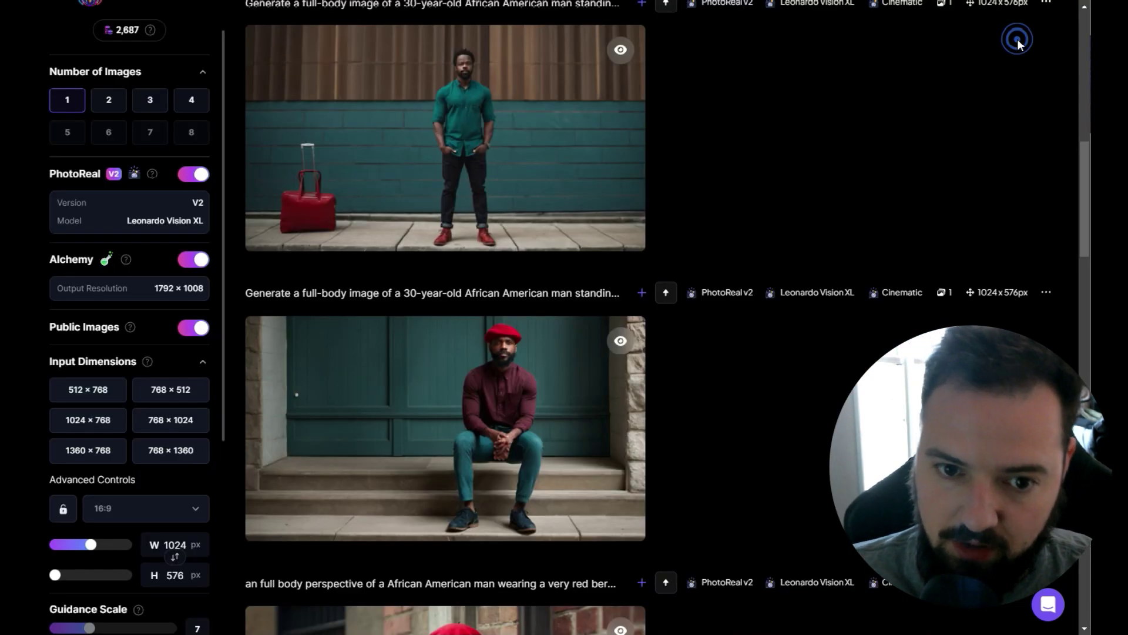
scroll(824, 122, "up", 3)
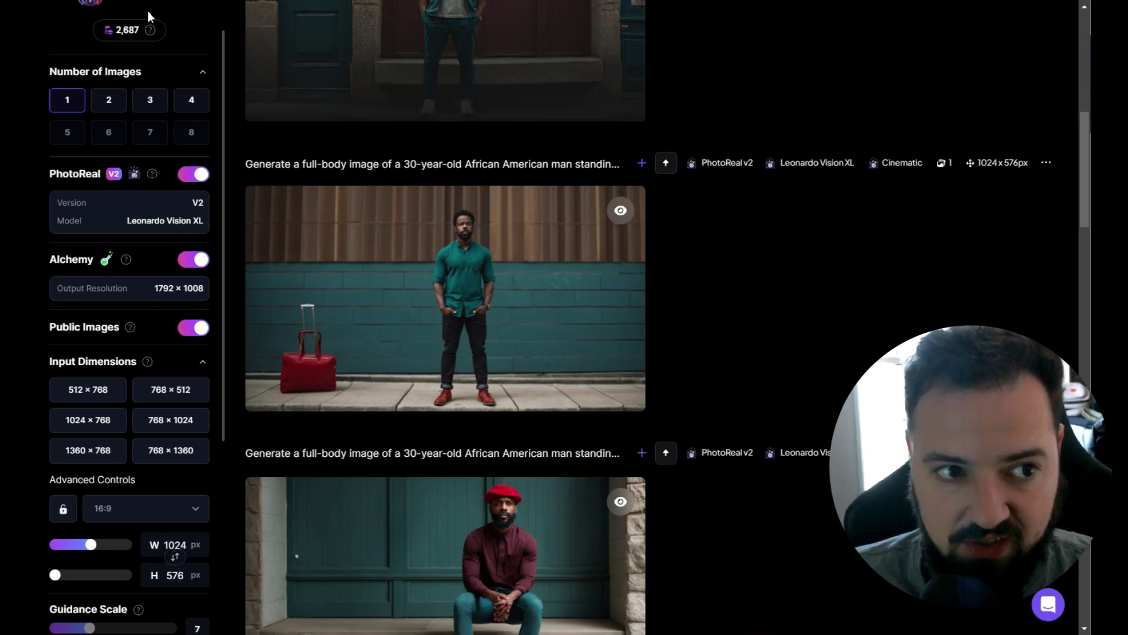
Switch to ChatGPT and send a message requesting an extremely detailed physical pose, with leaning against the wall, the red beret and standing most important.
left_click(63, 2)
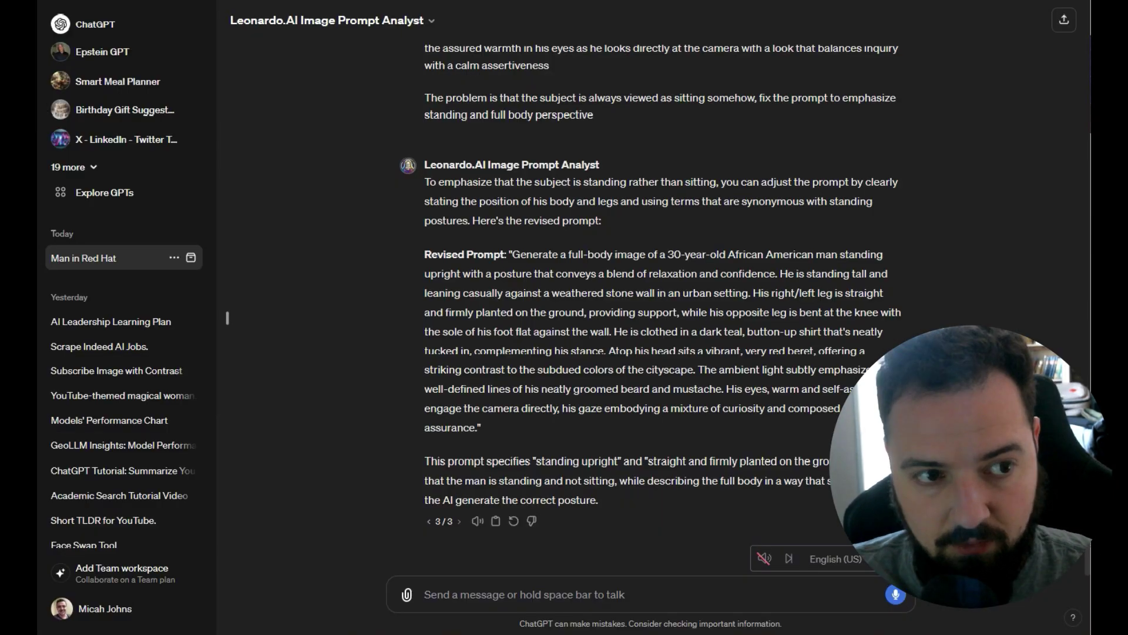
left_click(896, 596)
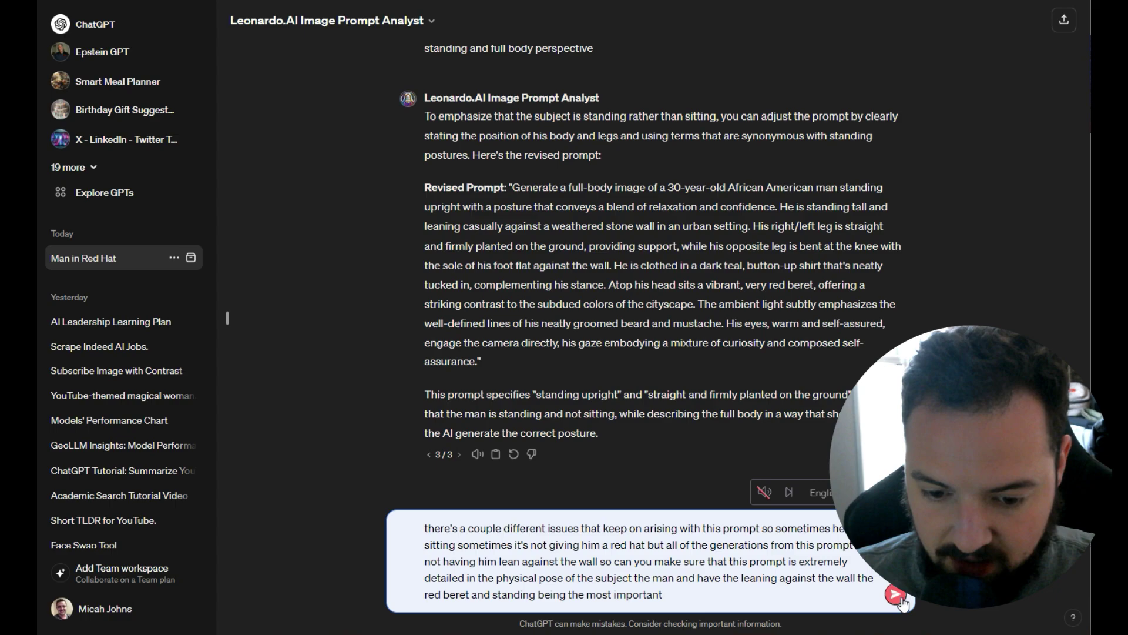
left_click(898, 596)
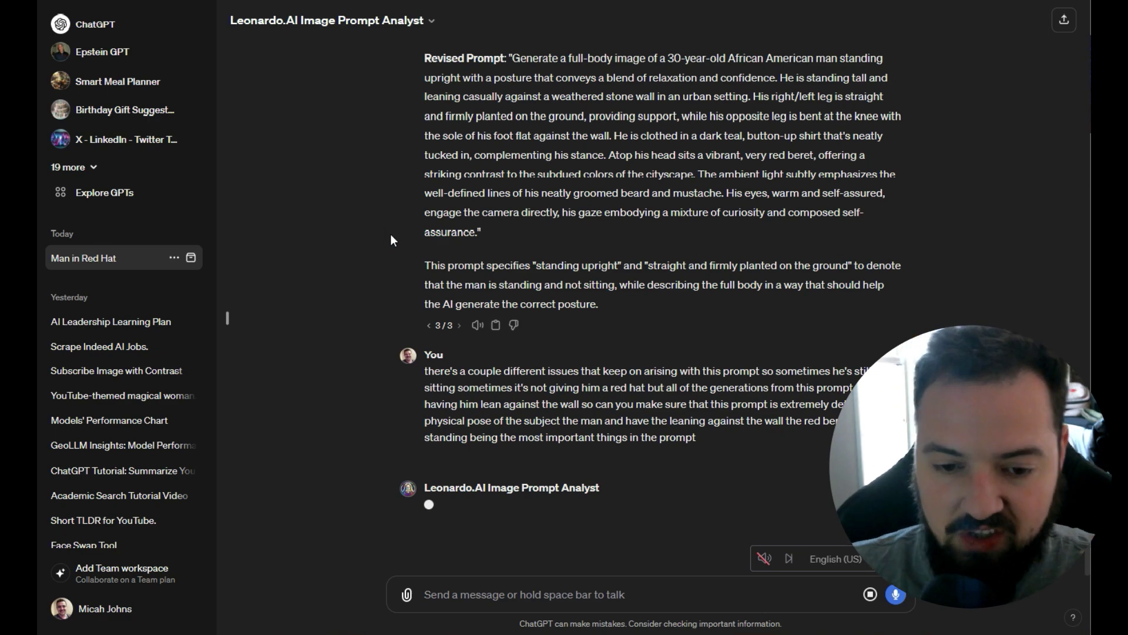
left_click_drag(425, 371, 703, 447)
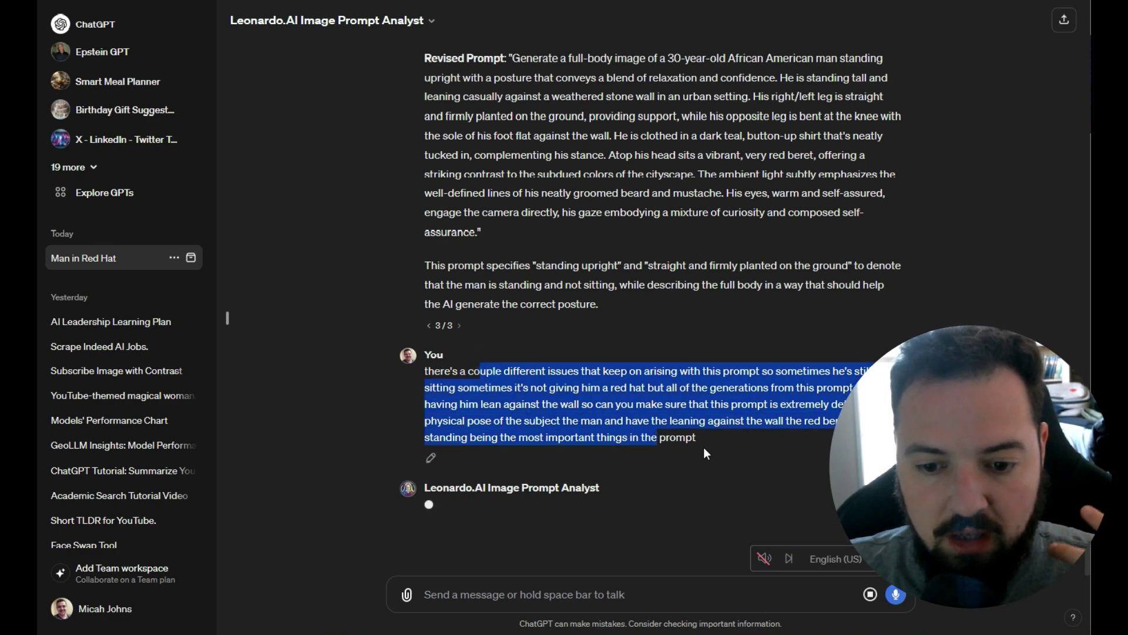
left_click(725, 448)
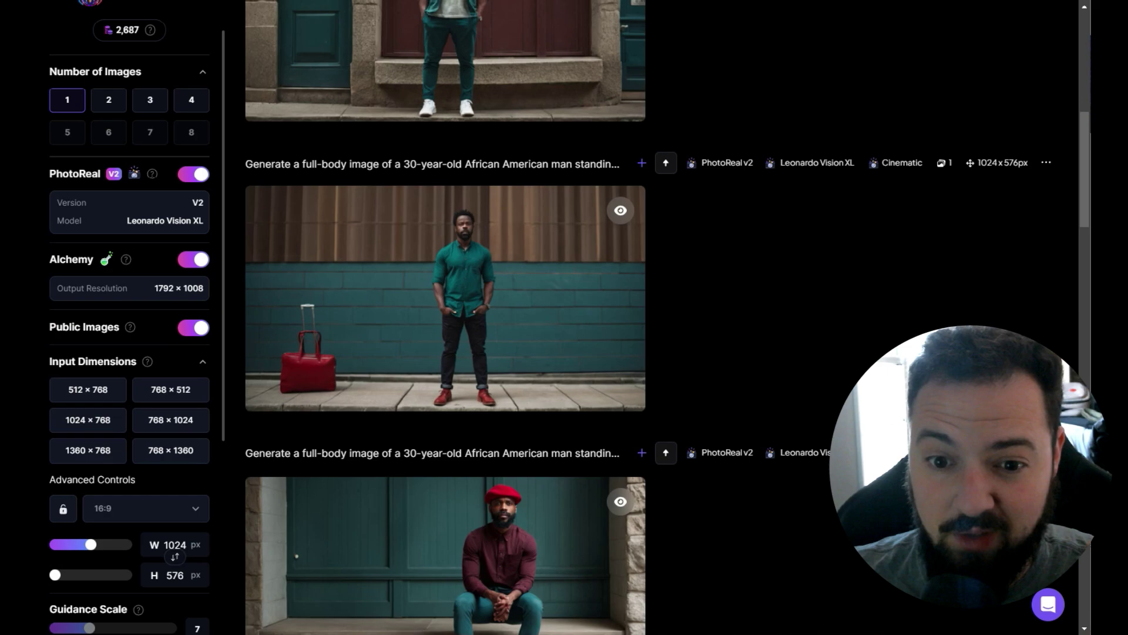
Copy the "Revised Prompt for Clarity" from the ChatGPT response and replace the whole Leonardo.Ai image prompt with it.
left_click(553, 265)
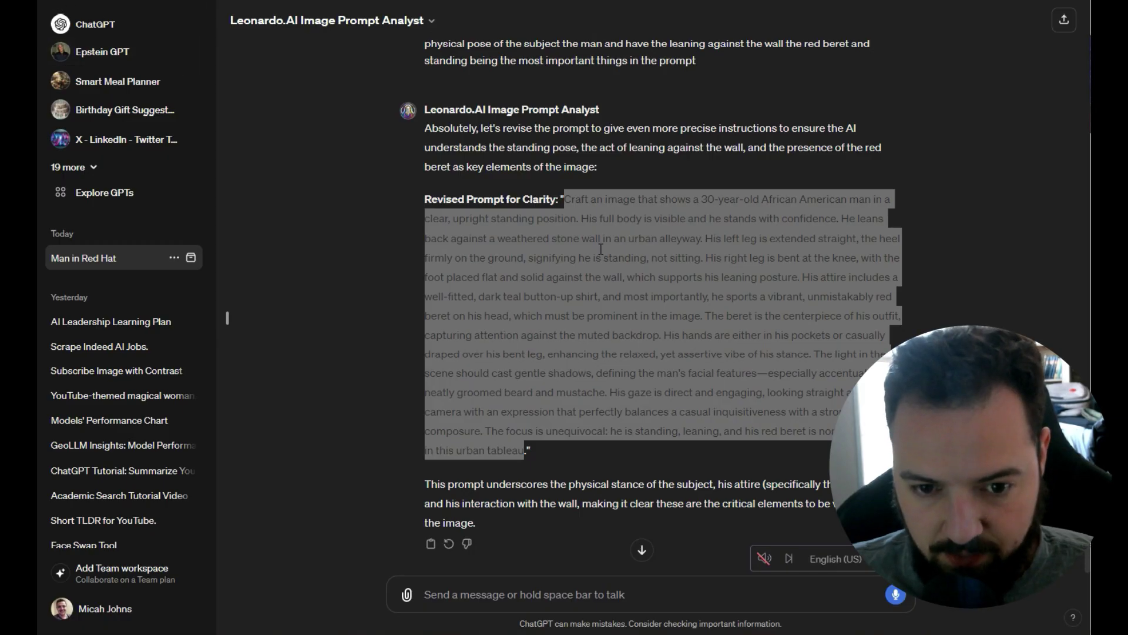
right_click(592, 211)
left_click(620, 214)
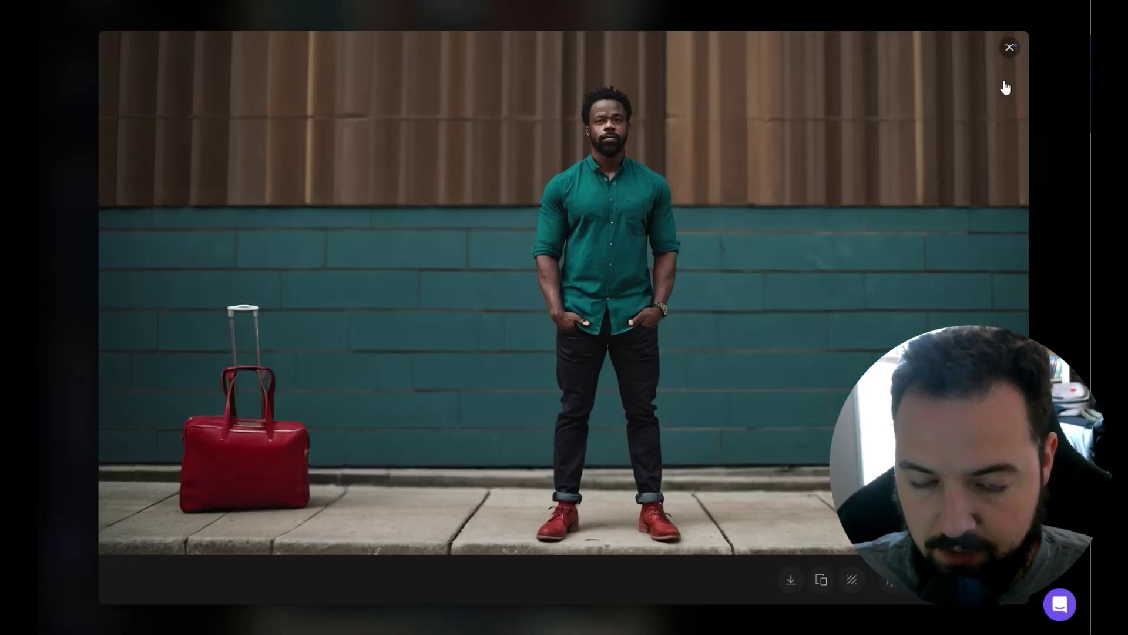
left_click(1009, 47)
scroll(387, 268, "up", 6)
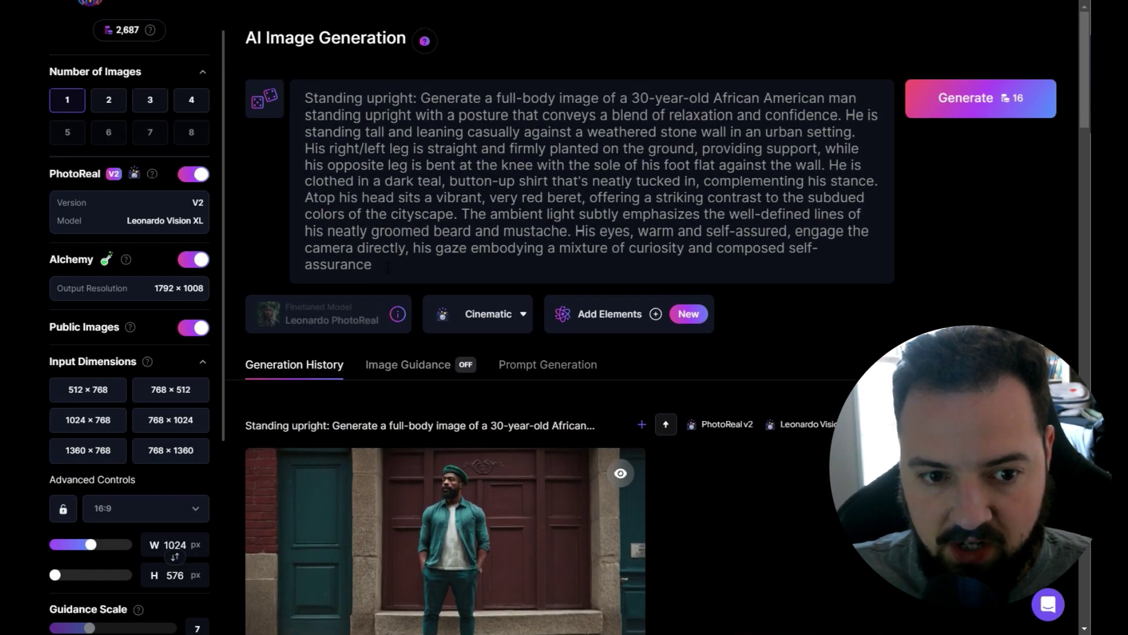
left_click(387, 268)
key("ctrl+a")
key("ctrl+v")
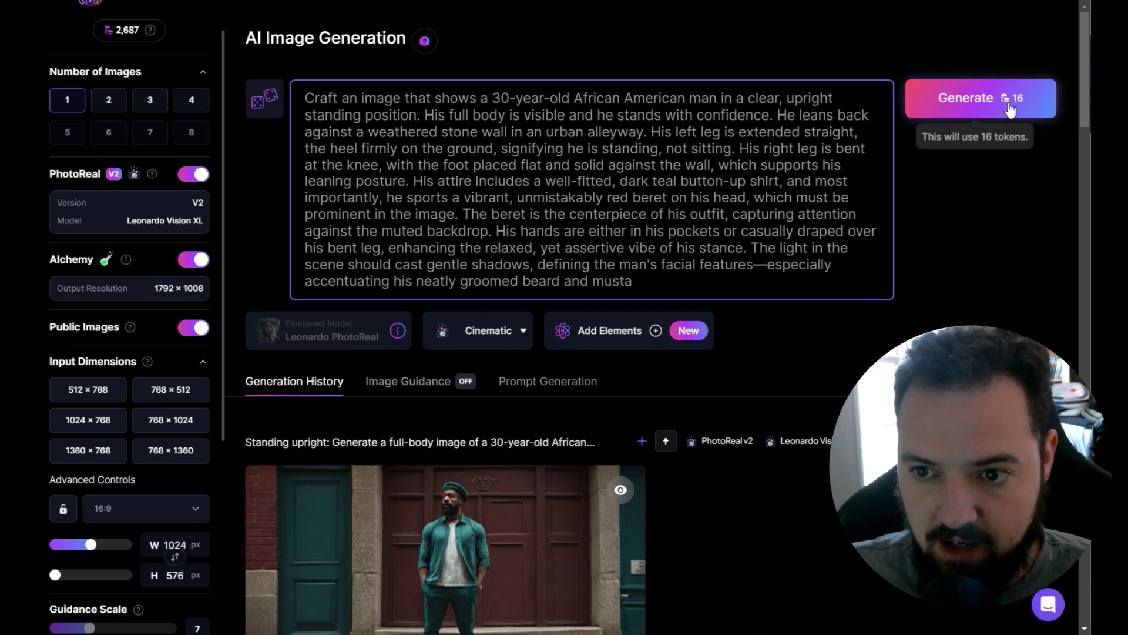
Generate single images from the new prompt, and generate another batch with the number of images set to 4.
left_click(1009, 108)
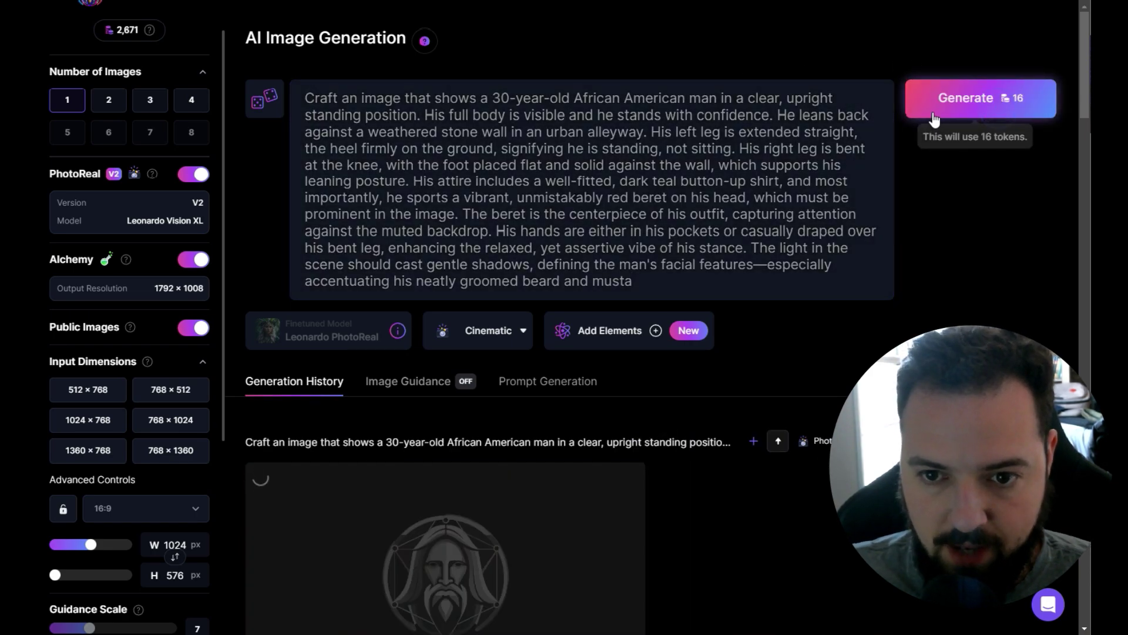
left_click(935, 117)
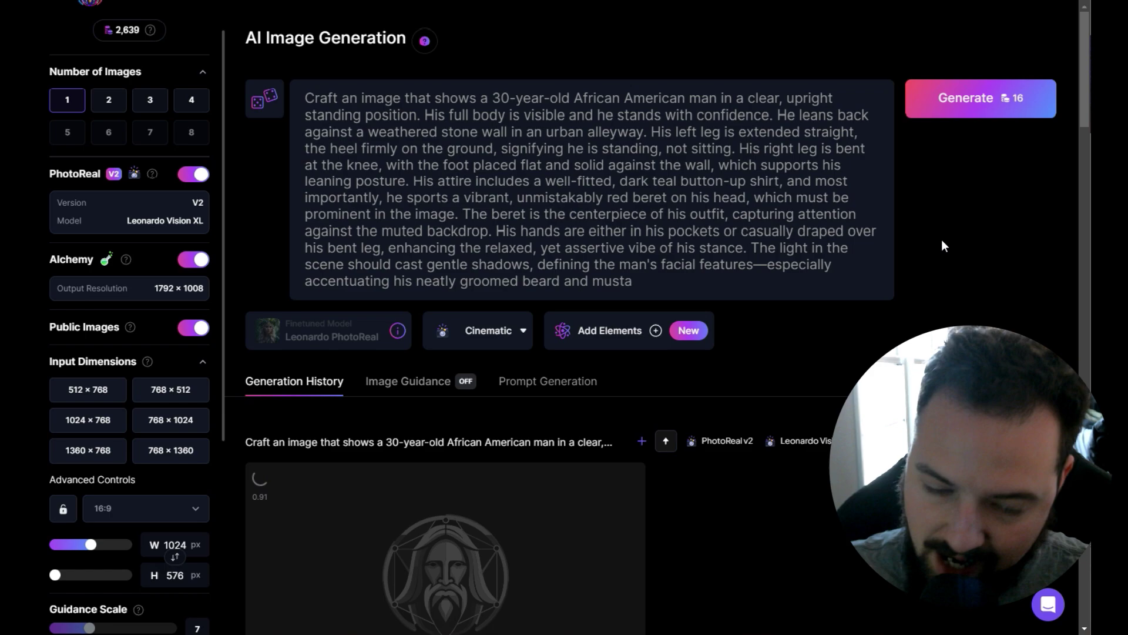
left_click(191, 102)
left_click(977, 100)
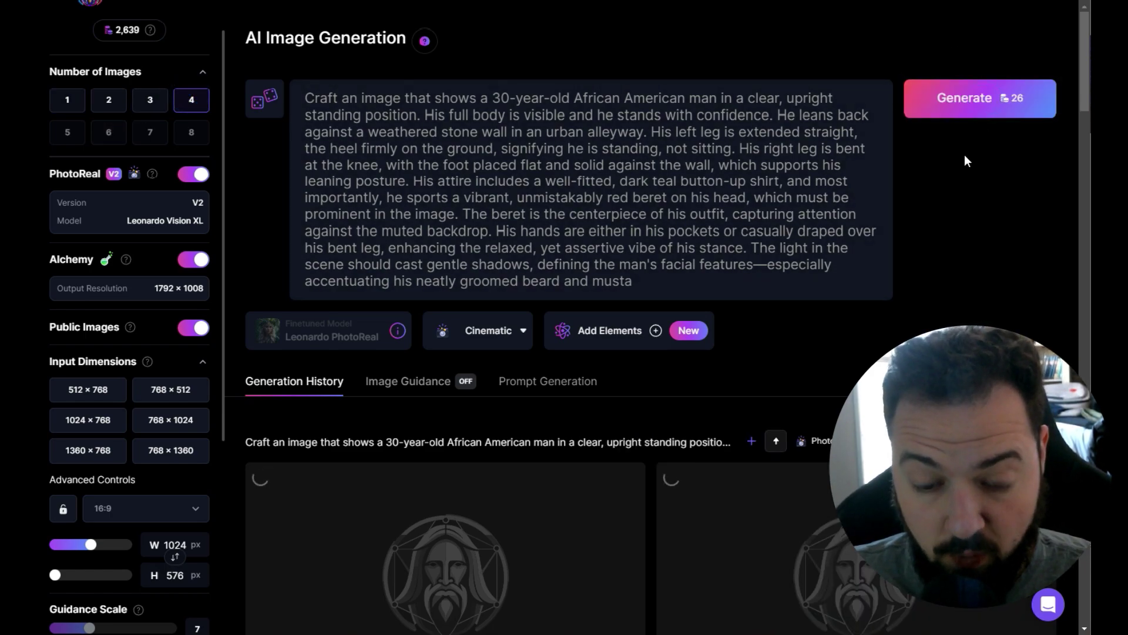
Reselect the 16:9 aspect ratio for a 1056 × 576 input size and generate another four-image batch.
scroll(207, 498, "down", 3)
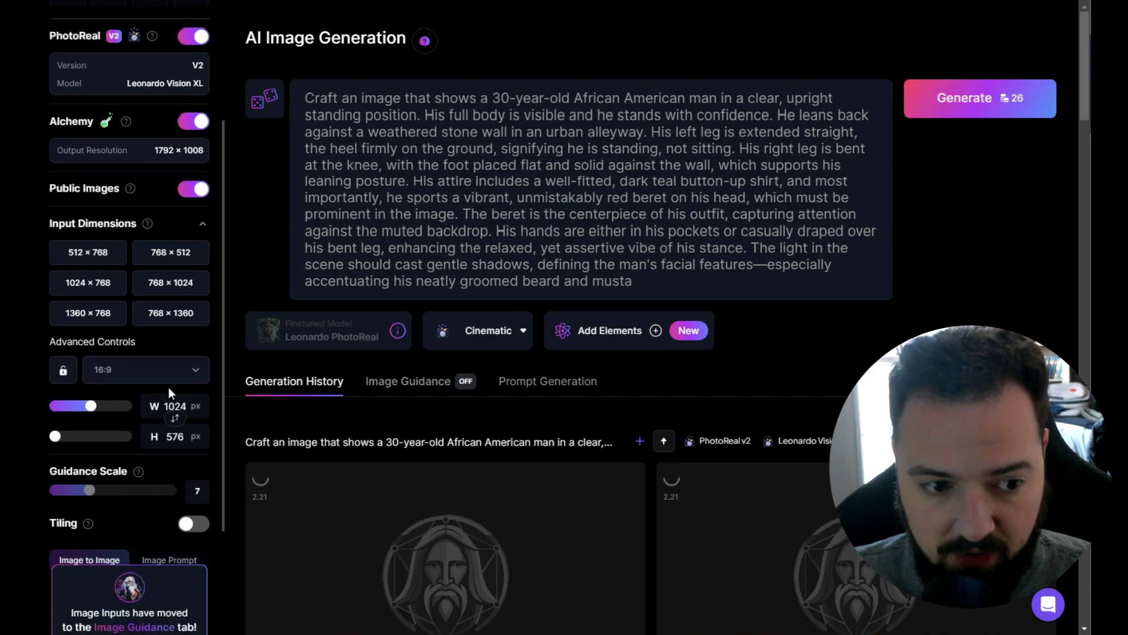
left_click(162, 508)
left_click(123, 422)
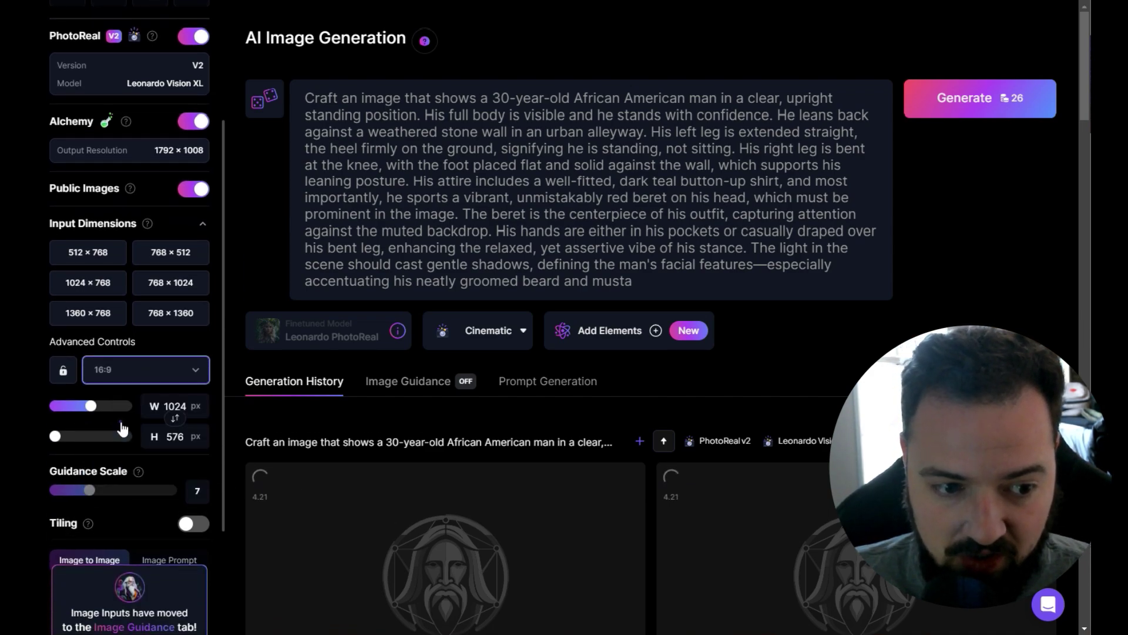
left_click(124, 382)
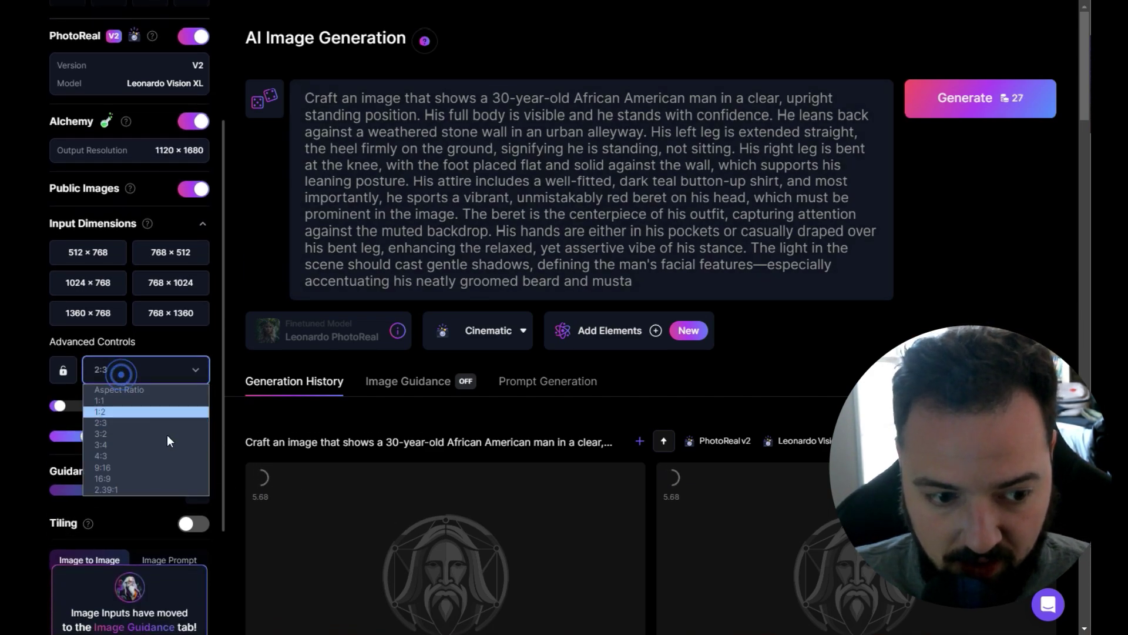
left_click(147, 478)
left_click(980, 98)
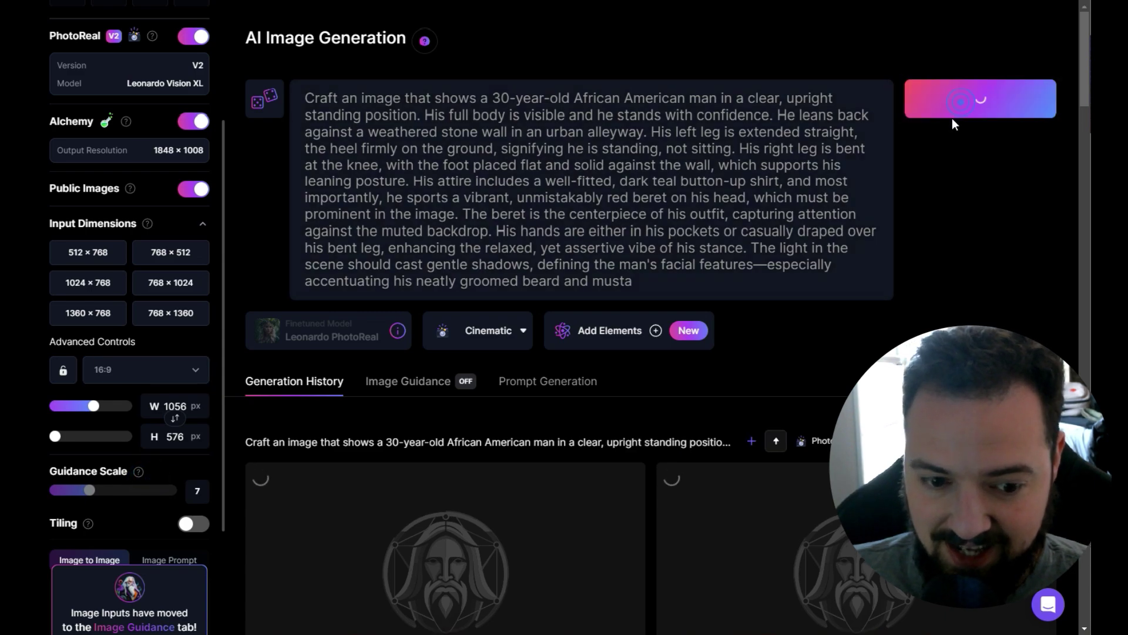
Set the aspect ratio to 9:16 and try to generate a batch of portrait images.
scroll(979, 209, "down", 4)
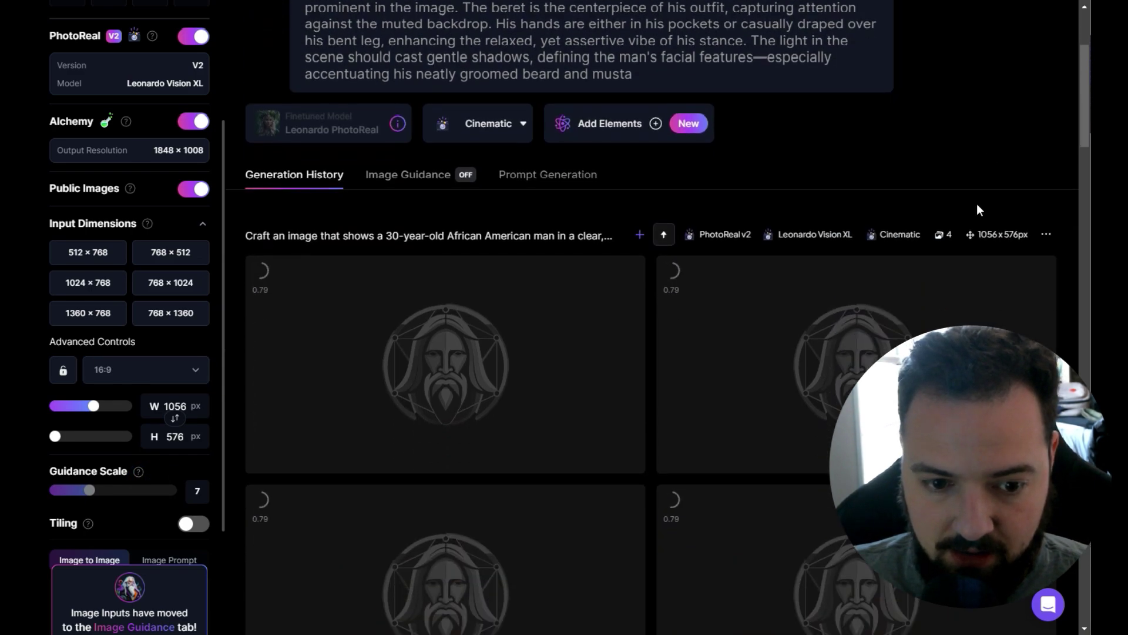
left_click(130, 371)
left_click(141, 464)
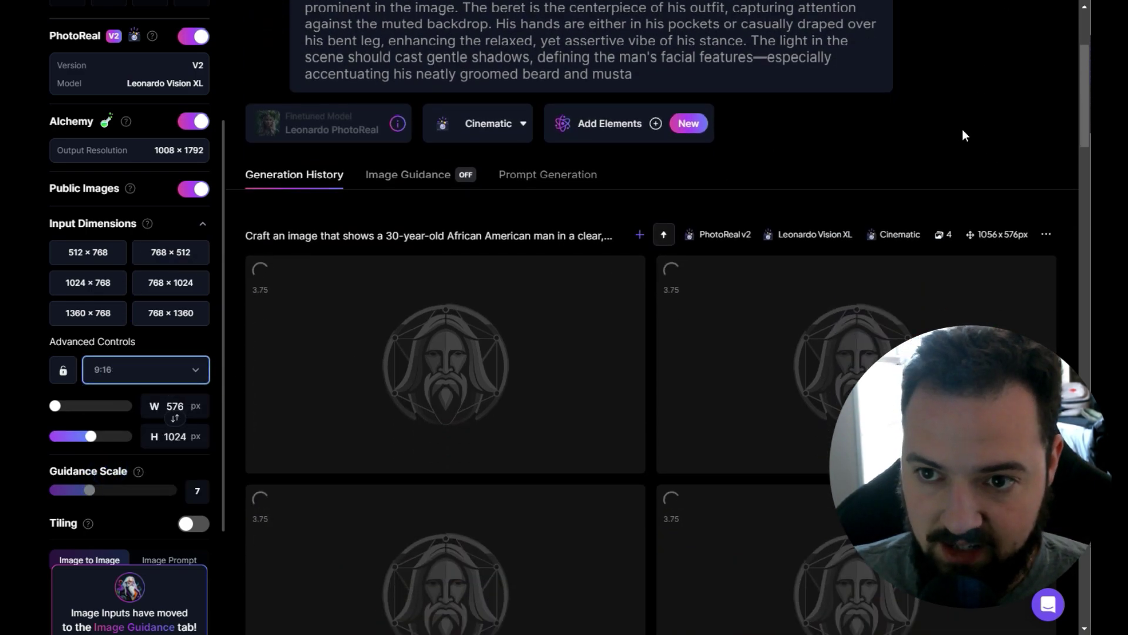
scroll(963, 129, "up", 3)
left_click(990, 64)
Look through the pending batches in the generation history for finished images, and dismiss the error notification.
scroll(984, 118, "down", 2)
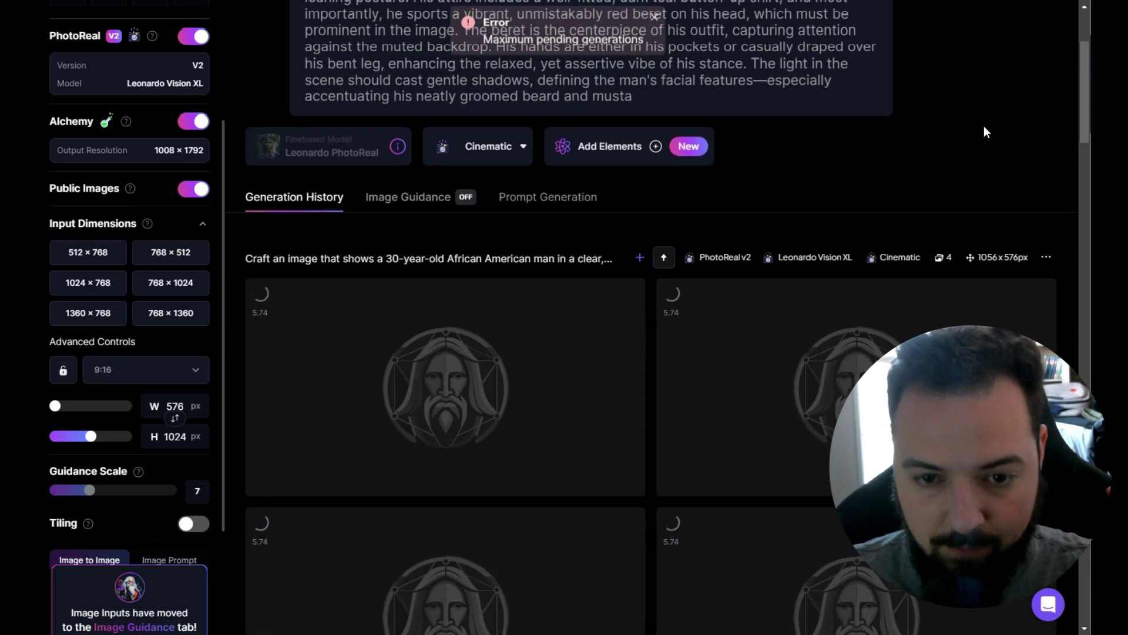
scroll(985, 127, "down", 6)
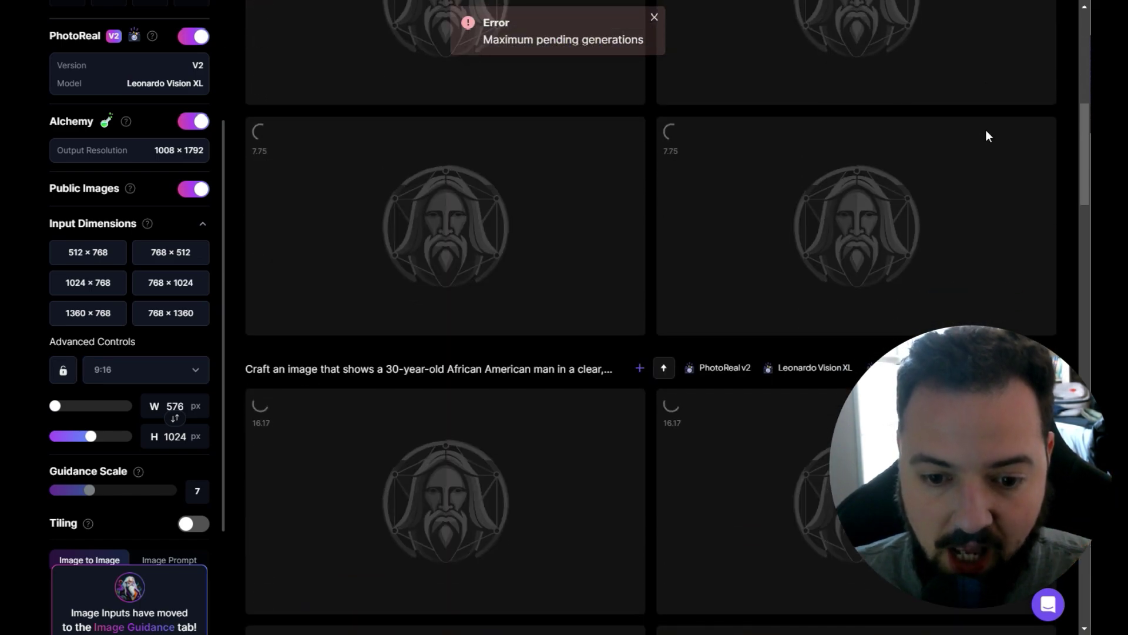
left_click_drag(1083, 125, 1077, 311)
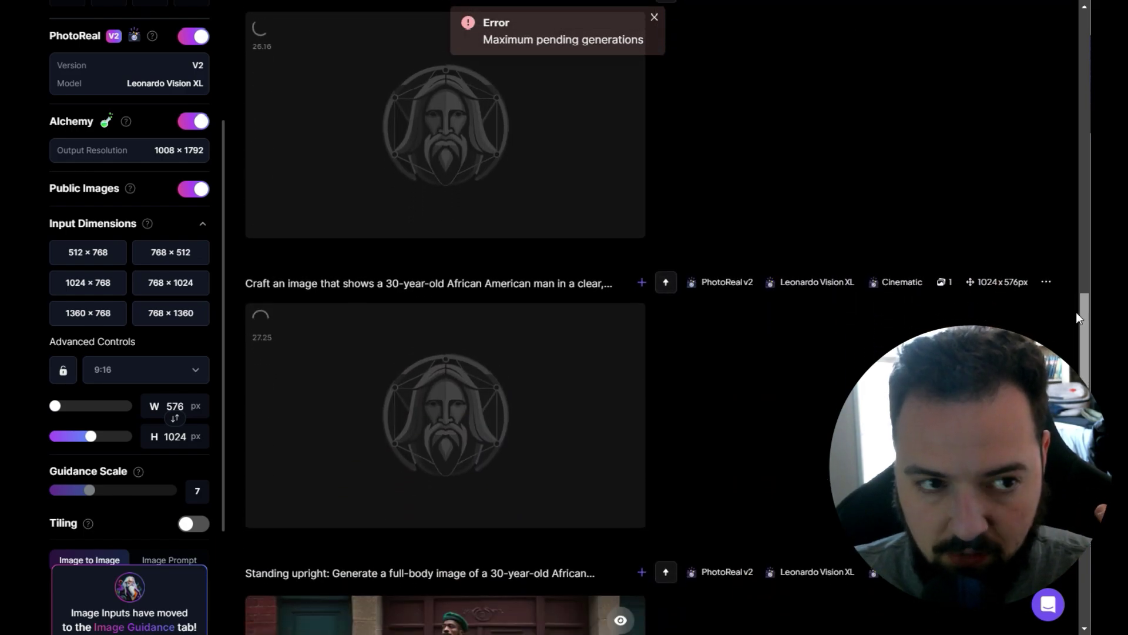
left_click(654, 16)
left_click(529, 543)
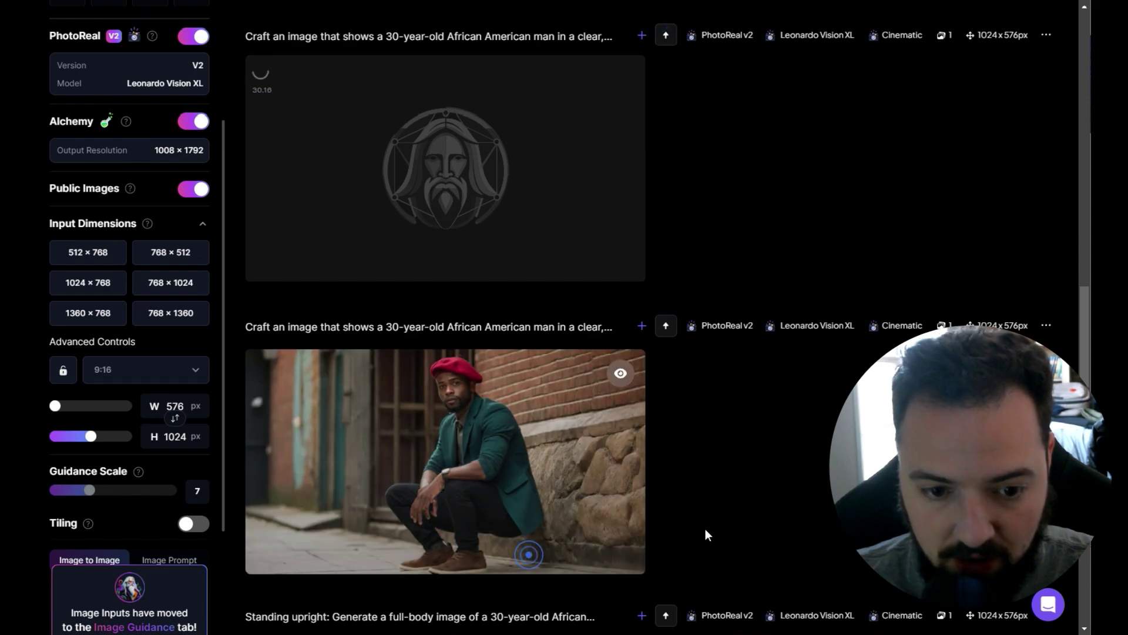
Examine the finished 1024 × 576 image of the crouching man in the red beret at full size.
left_click(602, 439)
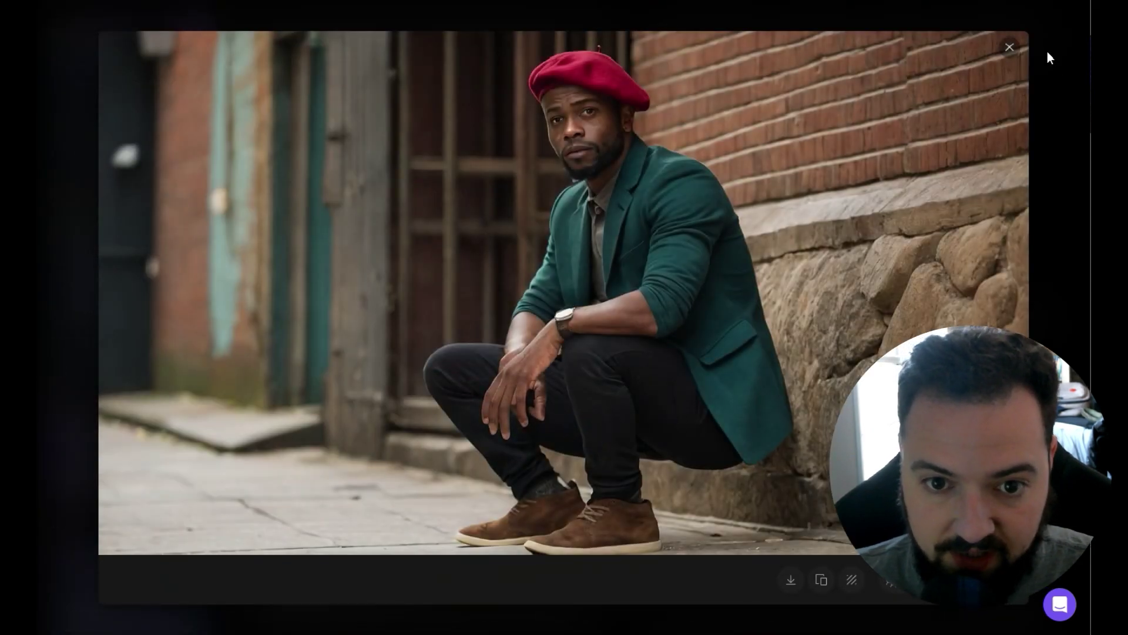
left_click(1014, 51)
scroll(667, 318, "up", 3)
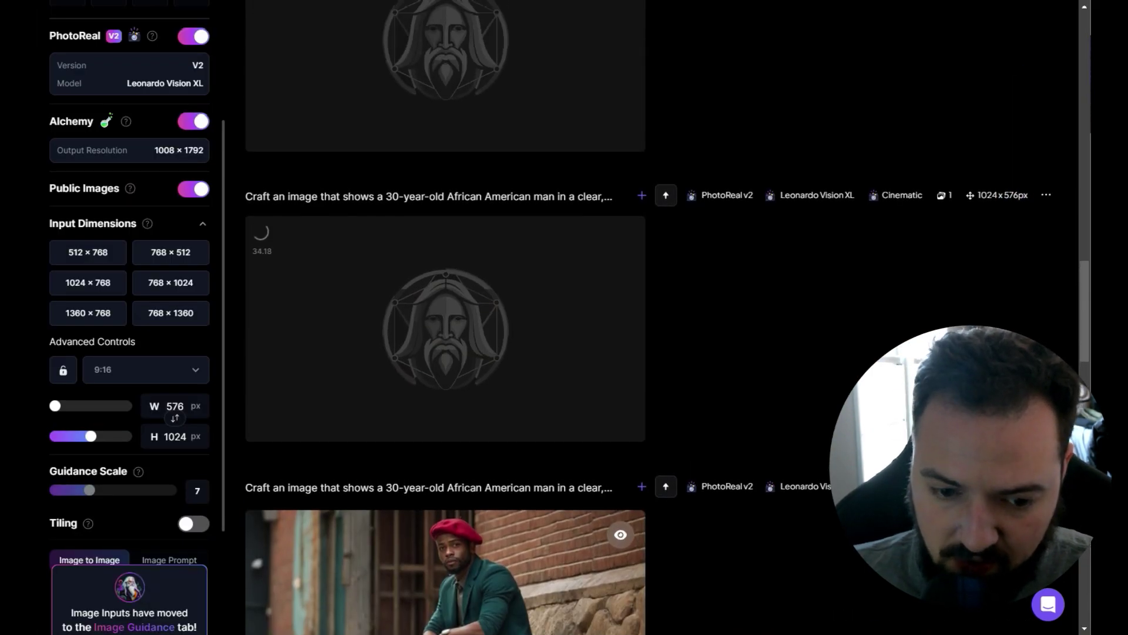
scroll(617, 461, "down", 3)
left_click(615, 462)
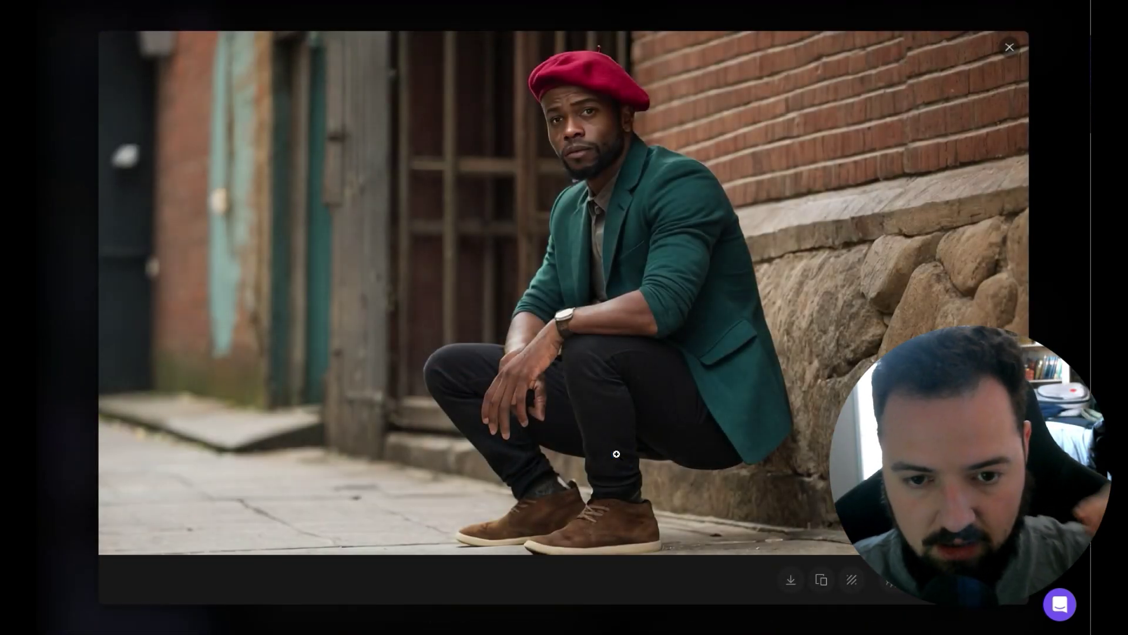
left_click(1009, 48)
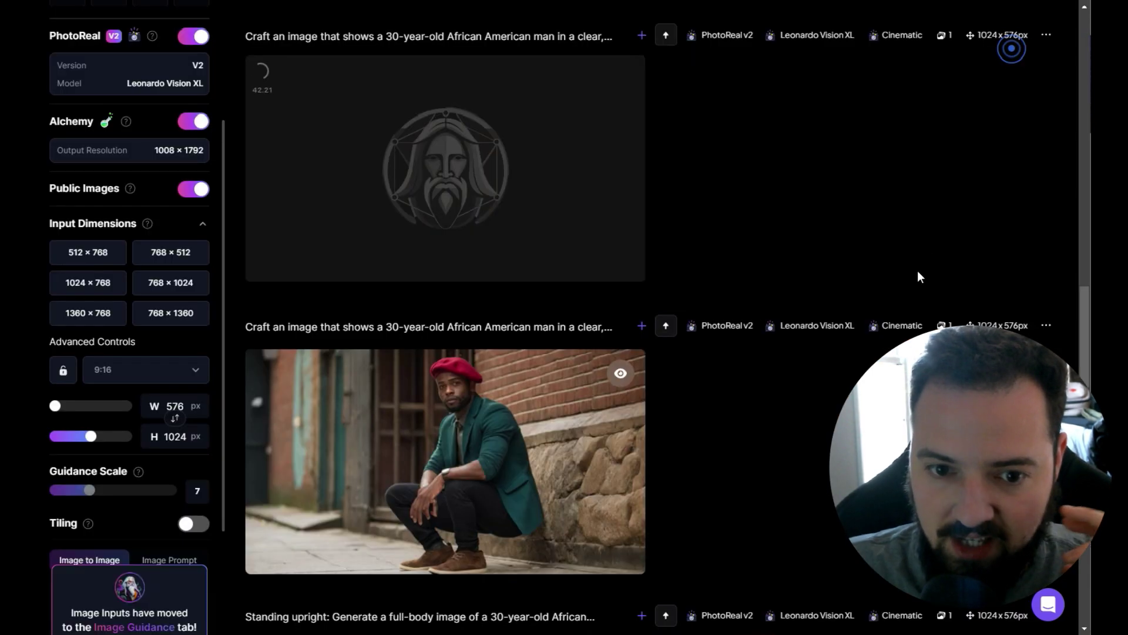
Generate a four-image portrait batch from the current prompt at 576 × 1024.
scroll(917, 276, "up", 4)
scroll(948, 308, "up", 10)
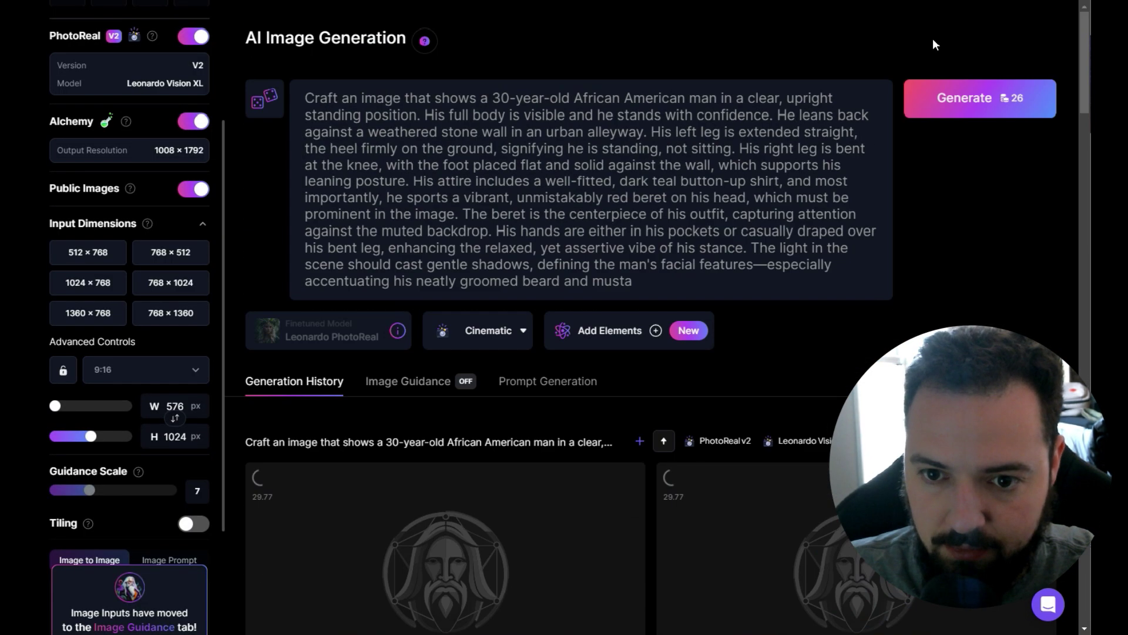
left_click(960, 101)
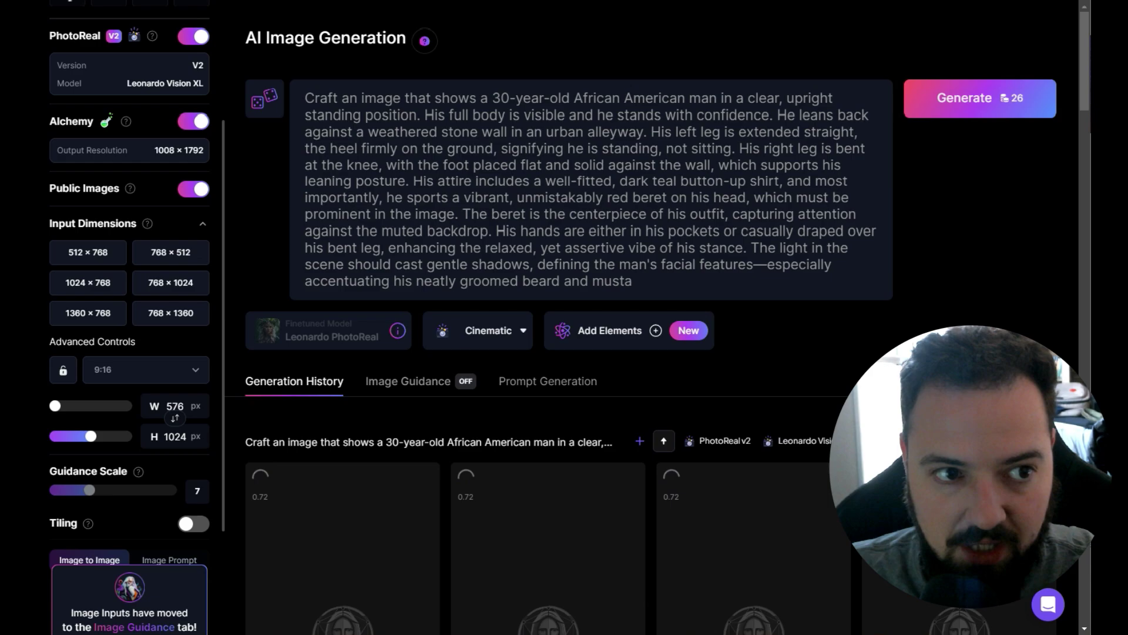
Examine the four new portrait images one by one at full size, comparing pose, beret and outfit.
scroll(587, 353, "down", 3)
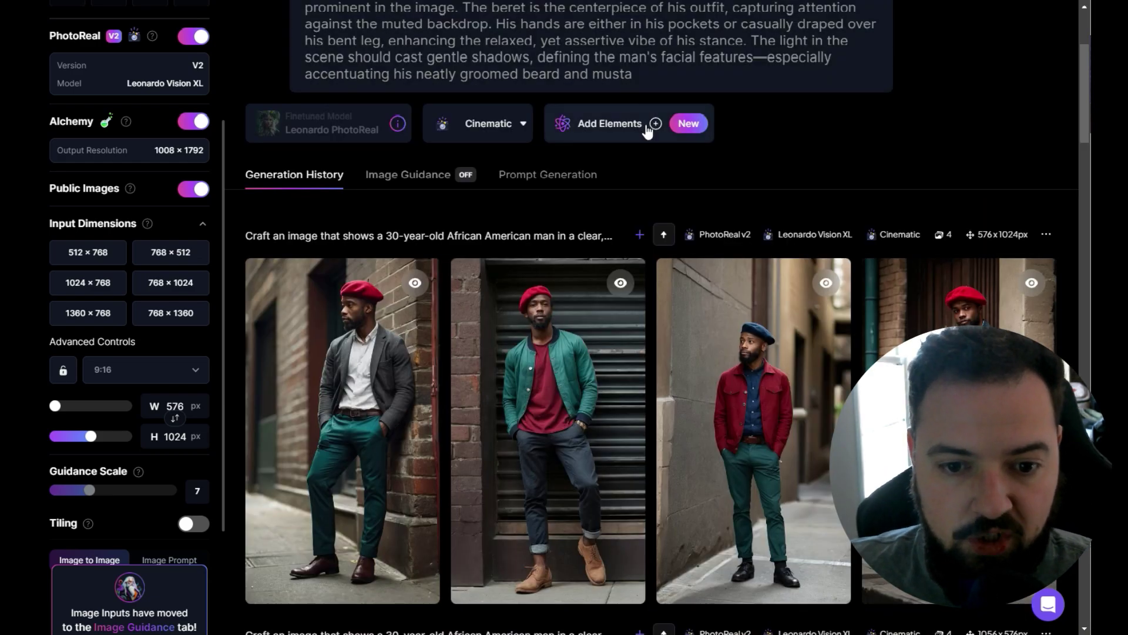
scroll(670, 129, "down", 2)
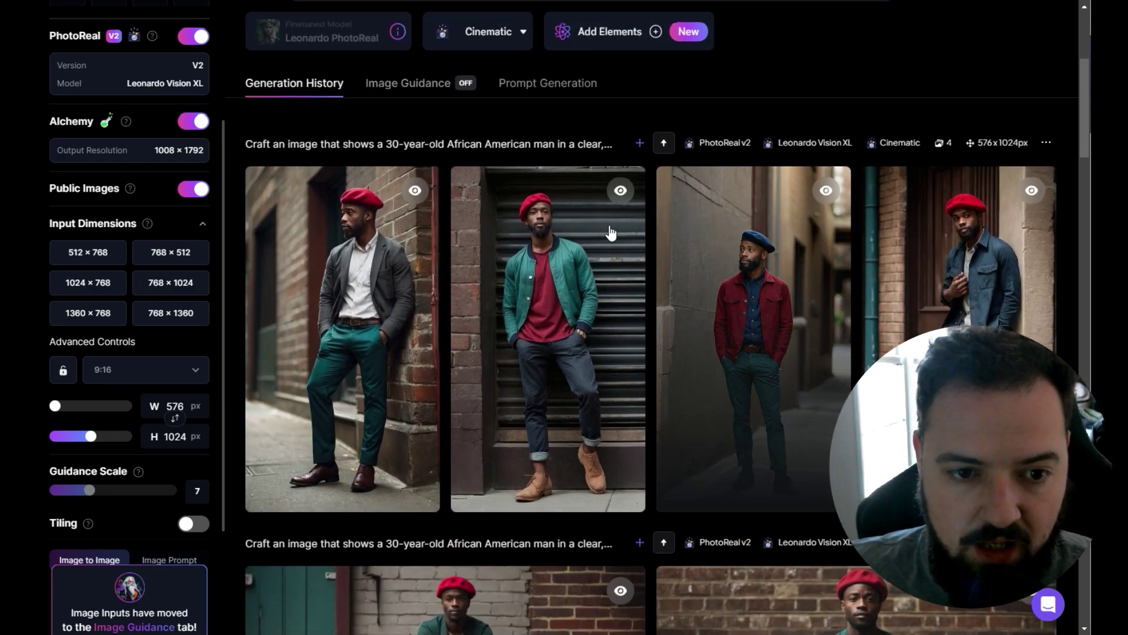
left_click(384, 250)
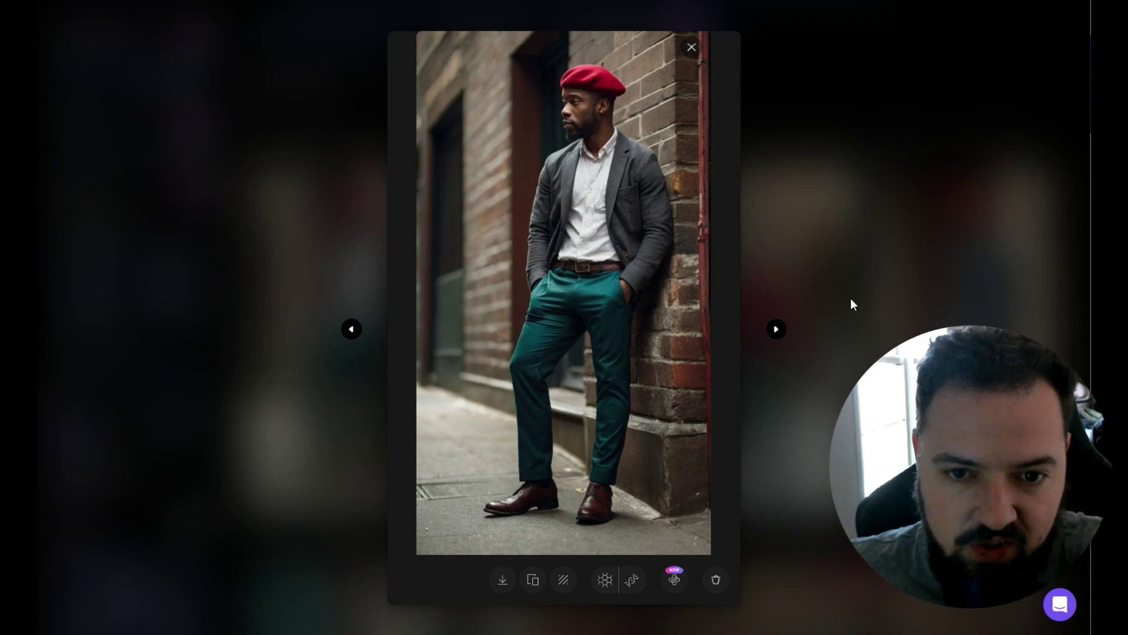
left_click(777, 330)
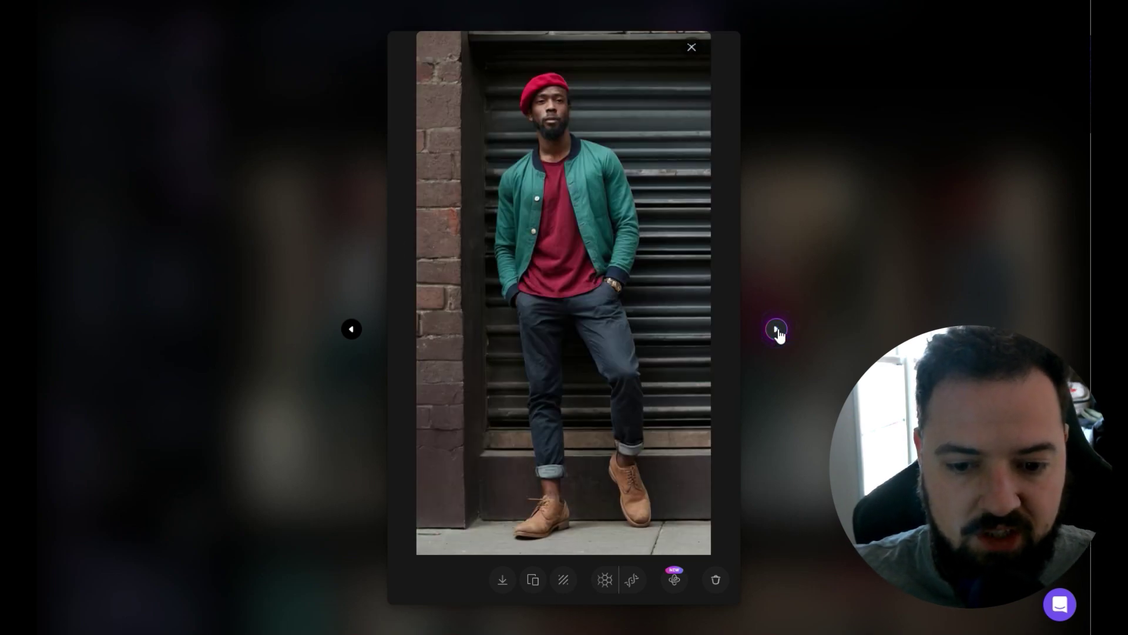
left_click(777, 330)
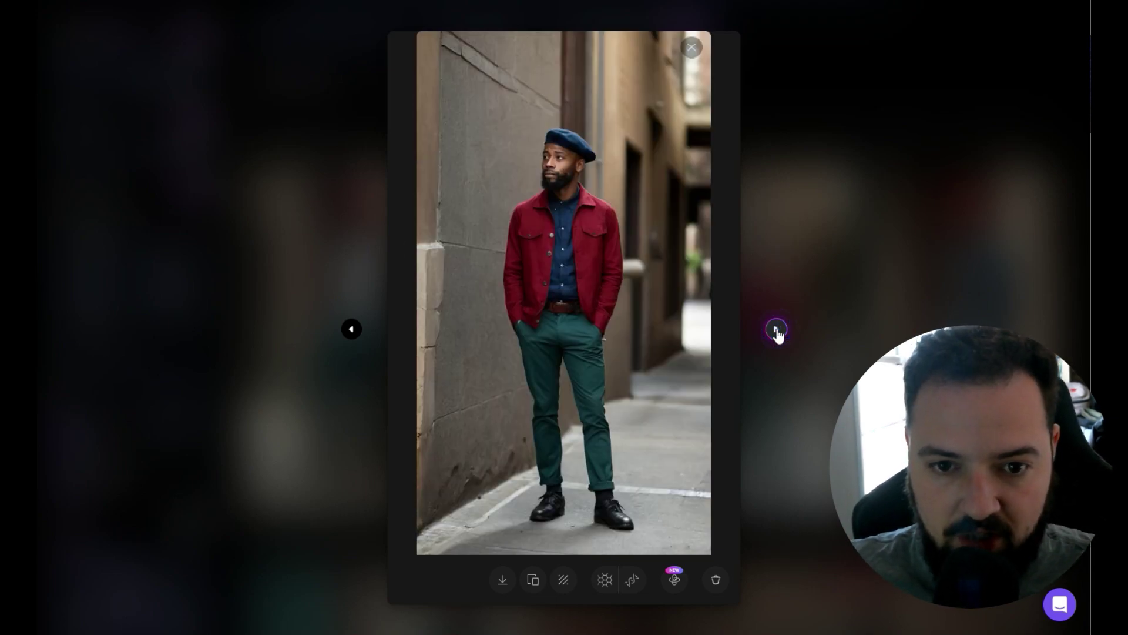
left_click(777, 331)
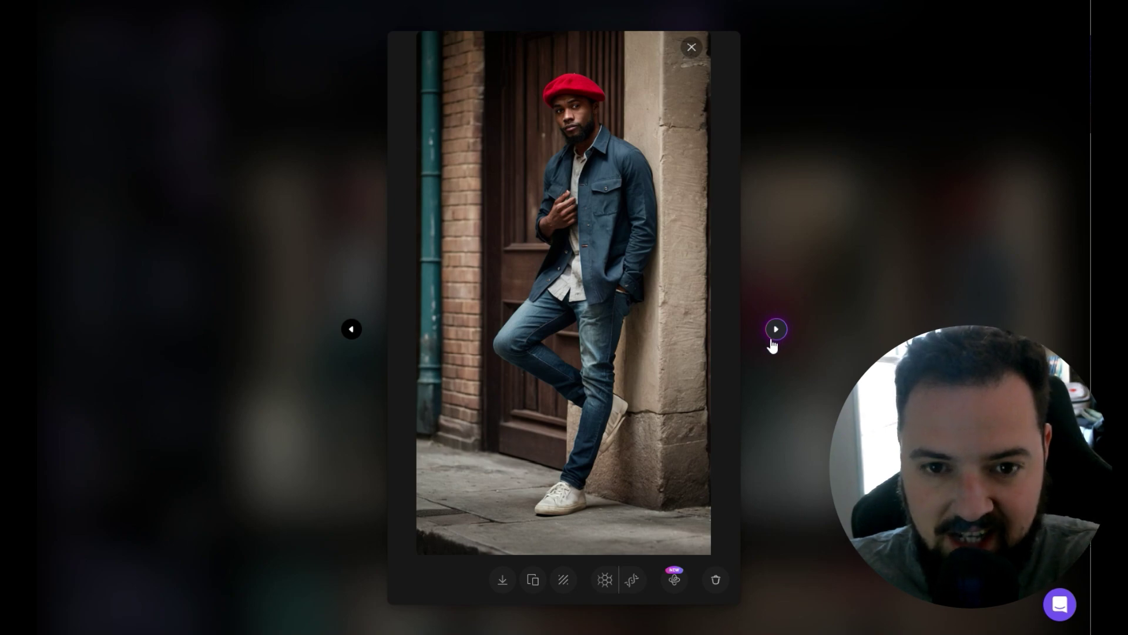
left_click(352, 331)
left_click(352, 330)
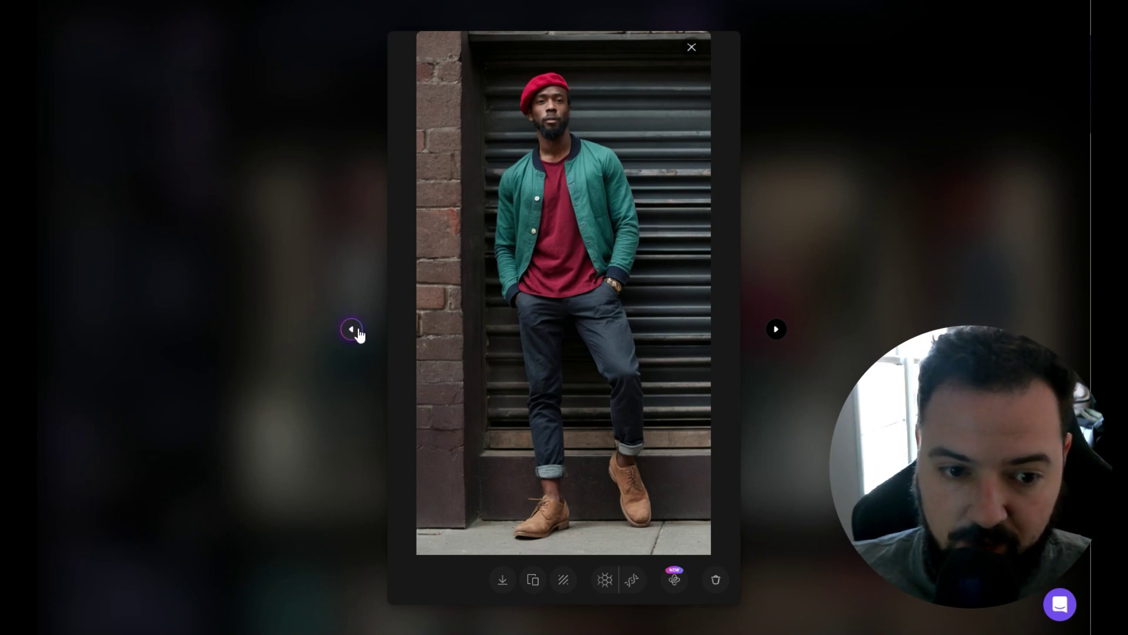
left_click(353, 330)
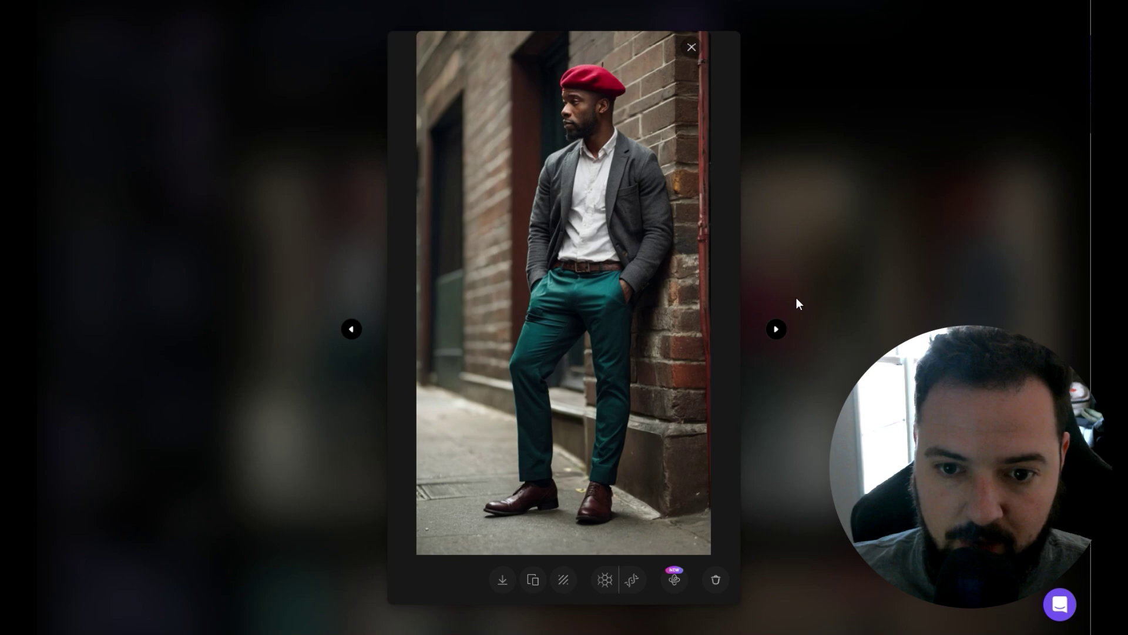
left_click(692, 48)
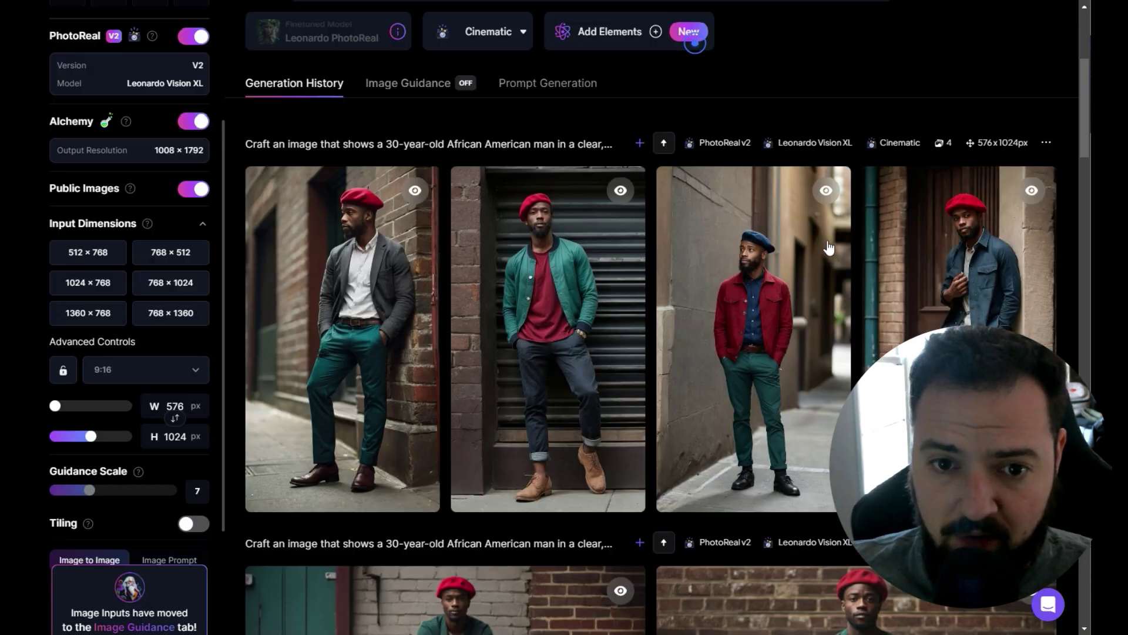
Upscale the portrait of the man in the denim jacket leaning on the wall with Alchemy Upscale at Low refiner strength.
left_click(1006, 290)
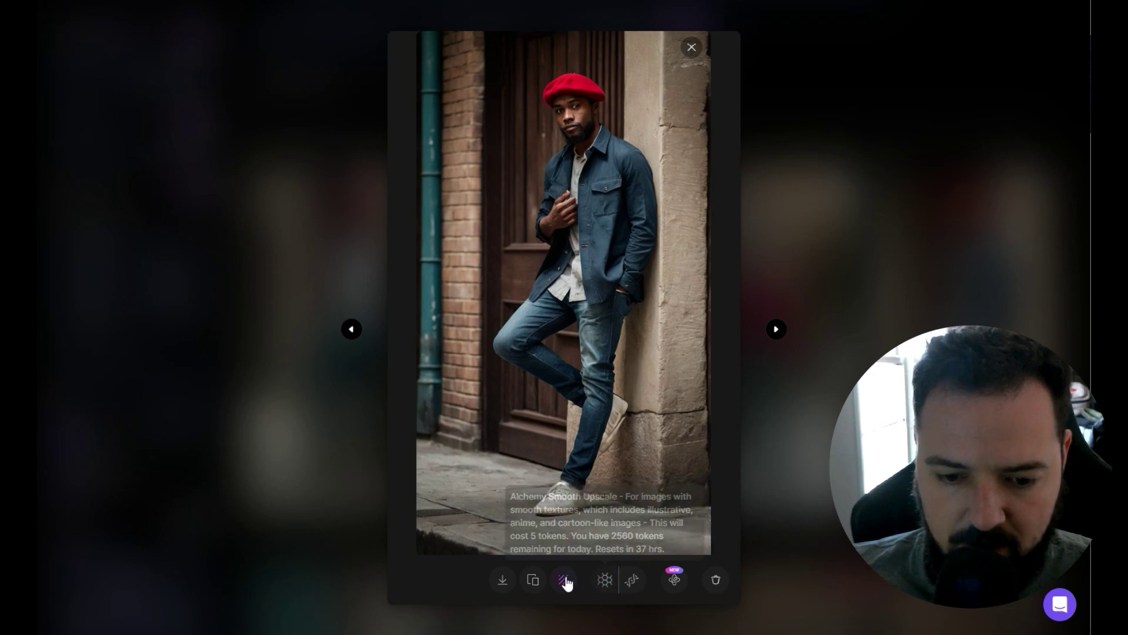
left_click(674, 582)
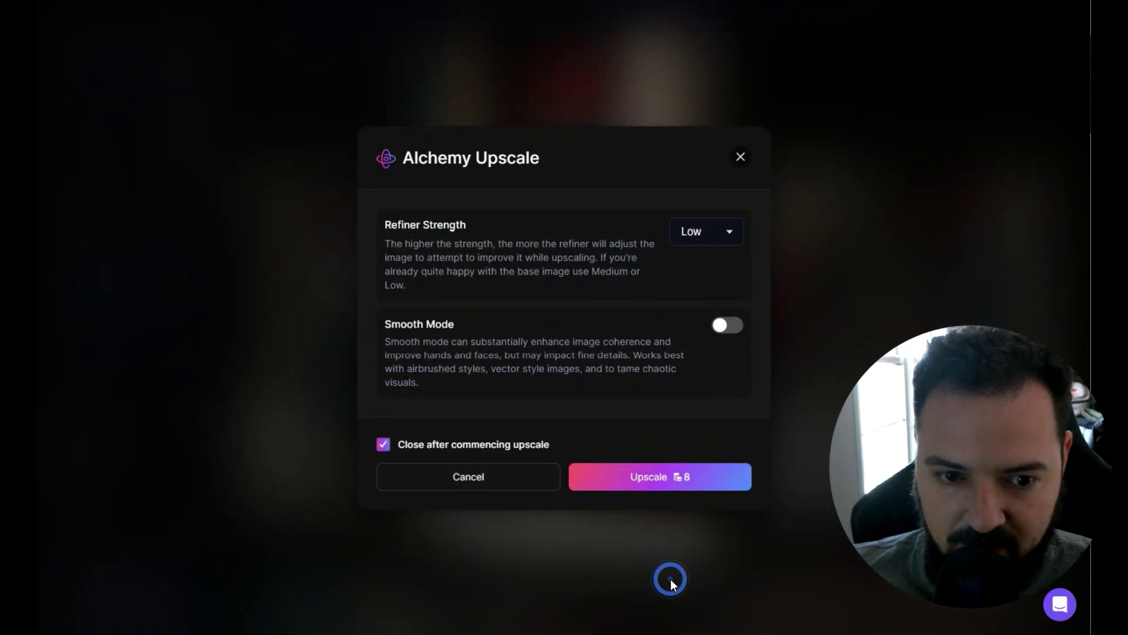
left_click(677, 479)
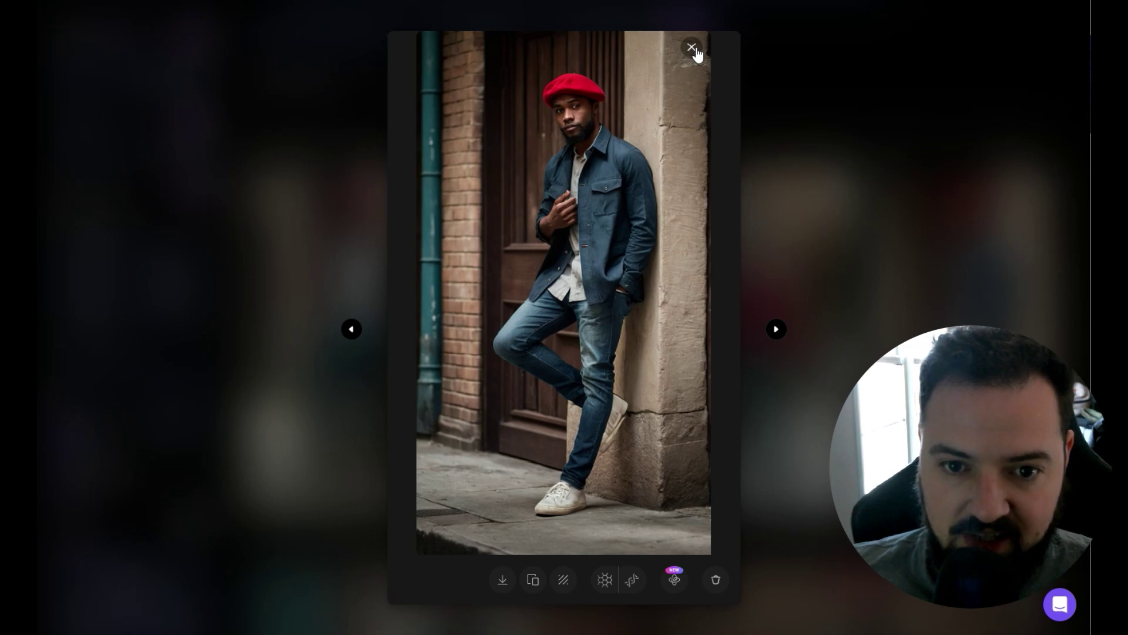
left_click(692, 47)
Examine the four images of the 1056 × 576 batch at full size, checking pose and beret colour.
scroll(454, 222, "down", 7)
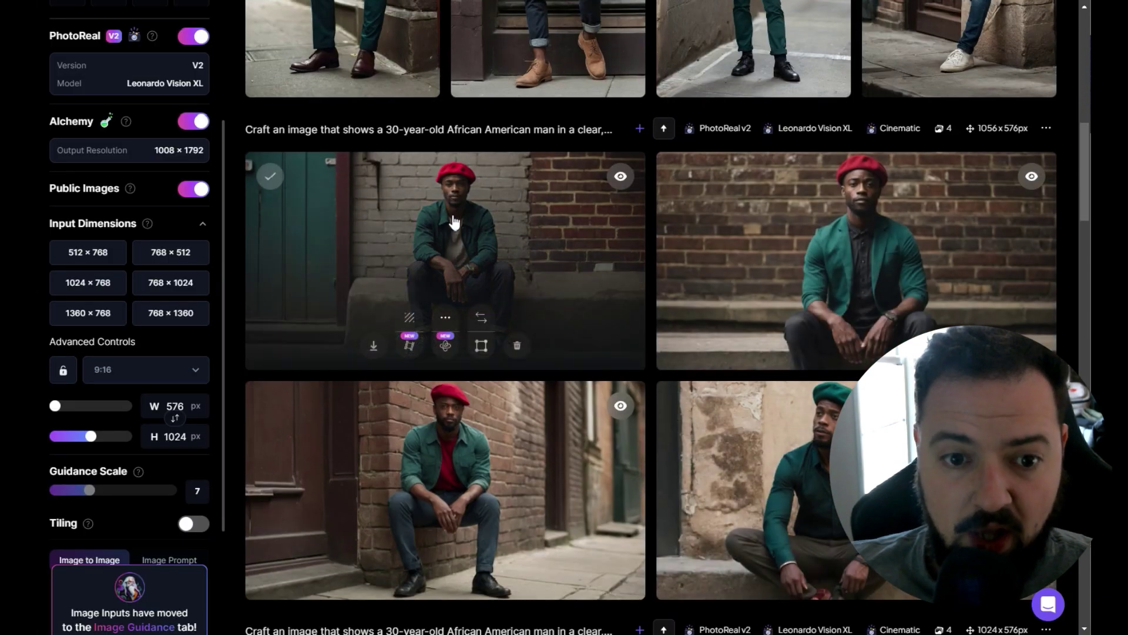
left_click(454, 222)
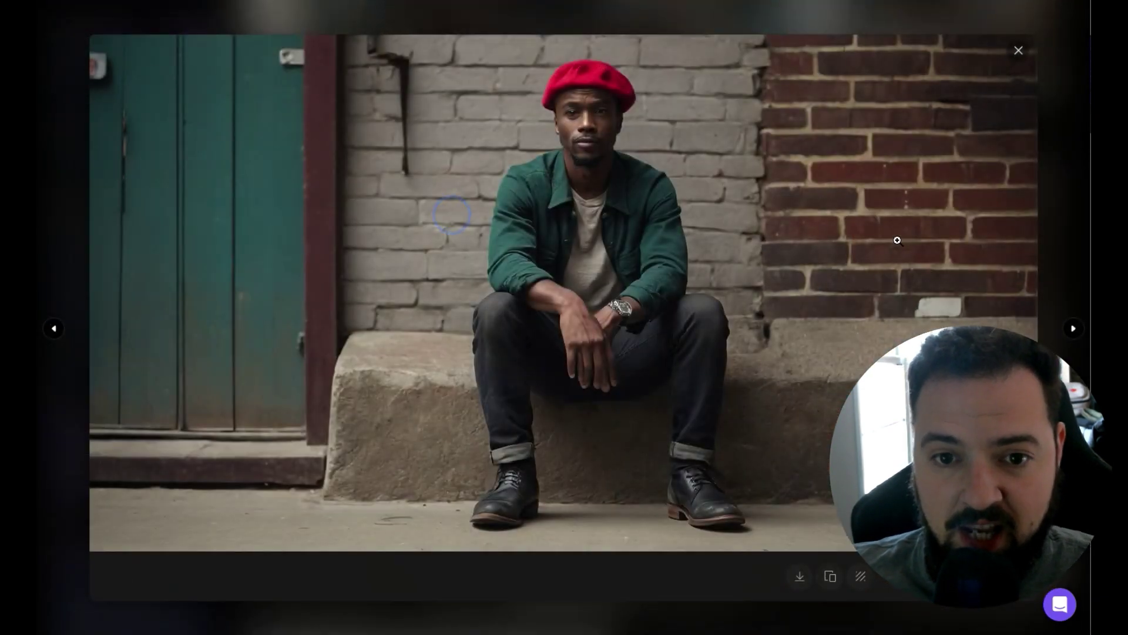
left_click(1073, 330)
left_click(1073, 331)
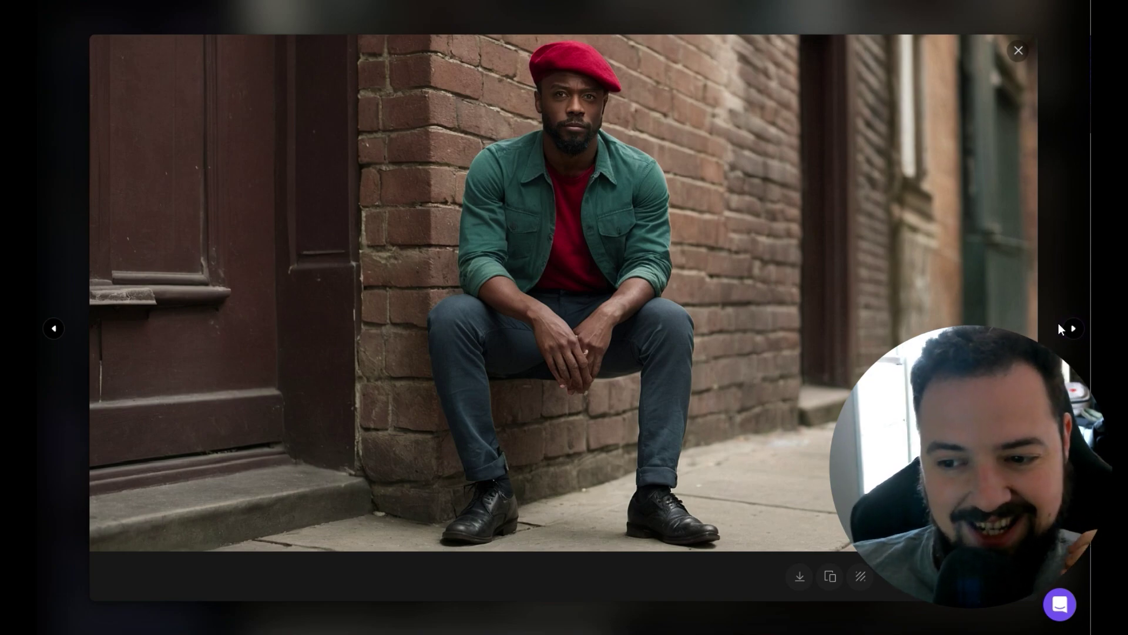
left_click(1072, 328)
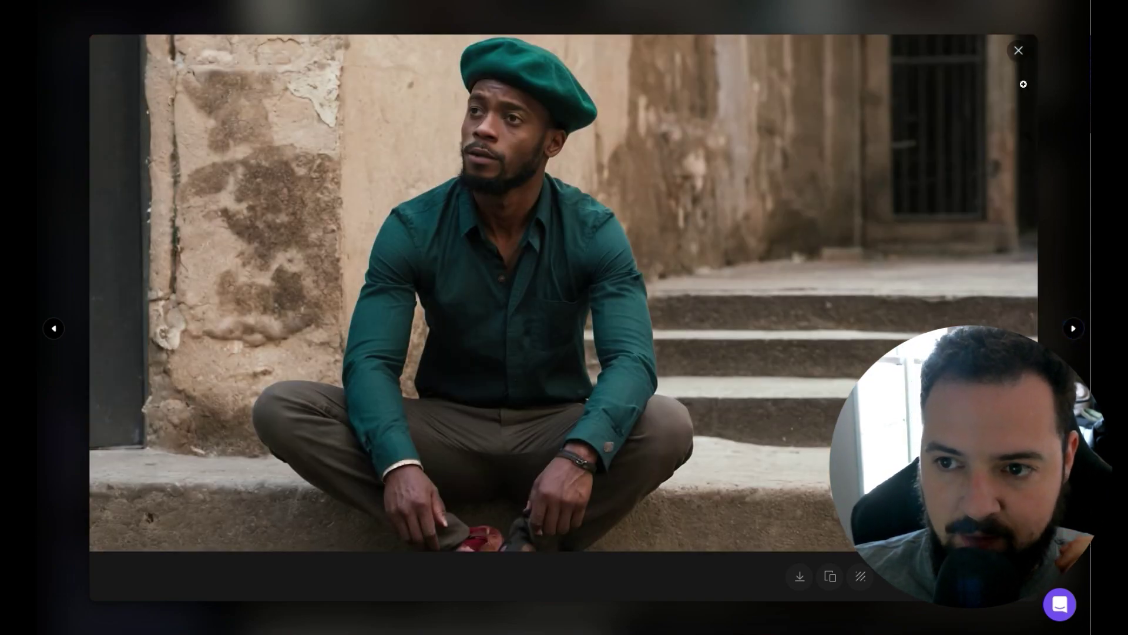
left_click(1025, 59)
Examine images from the 1024 × 576 four-image batch and the single image of the man in the teal suit.
scroll(1035, 327, "down", 5)
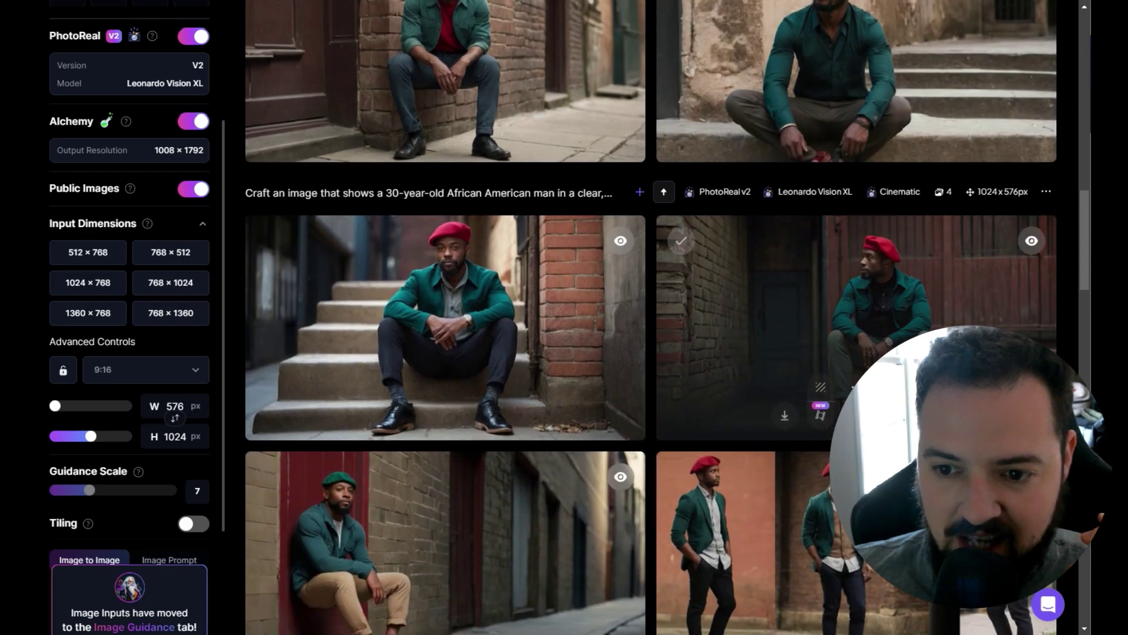
left_click(1035, 329)
left_click(1065, 328)
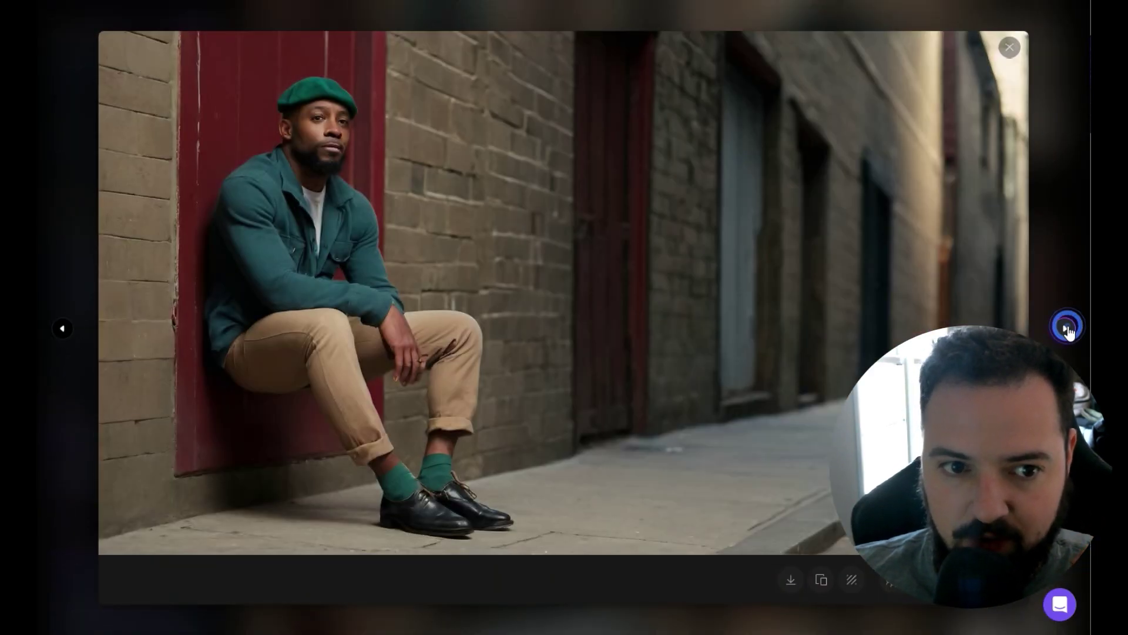
left_click(1066, 328)
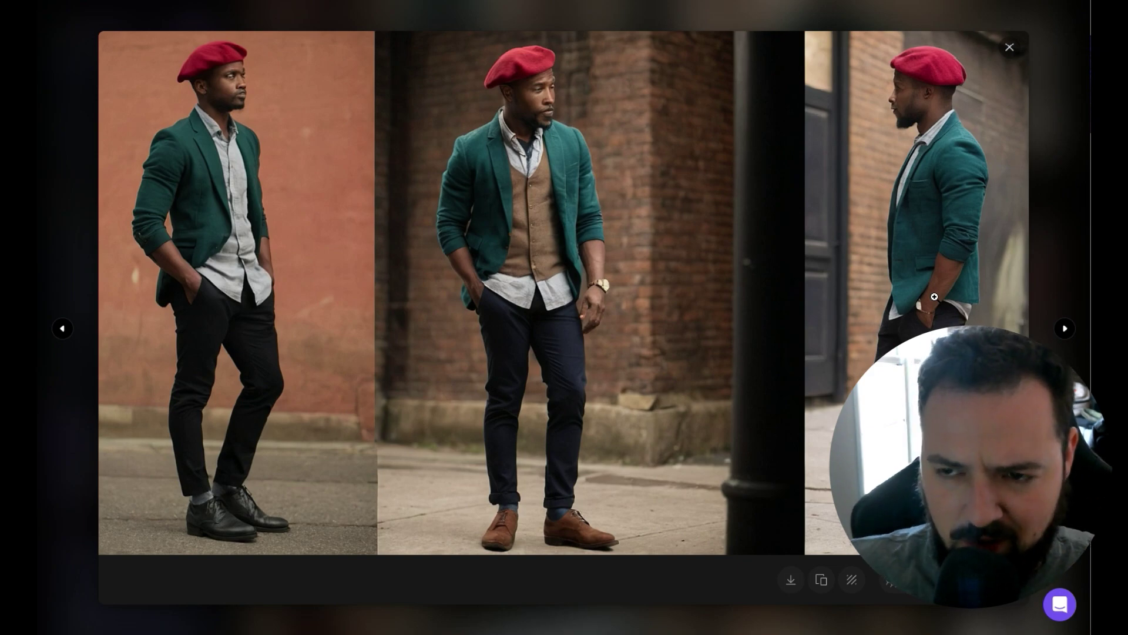
left_click(1010, 42)
scroll(912, 212, "down", 9)
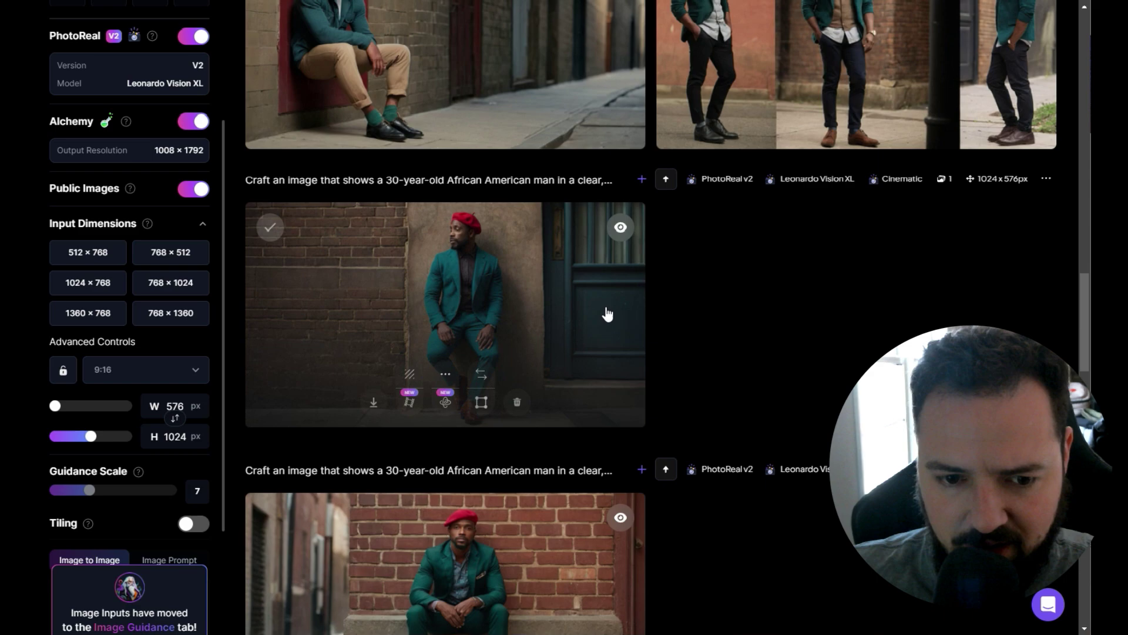
left_click(608, 315)
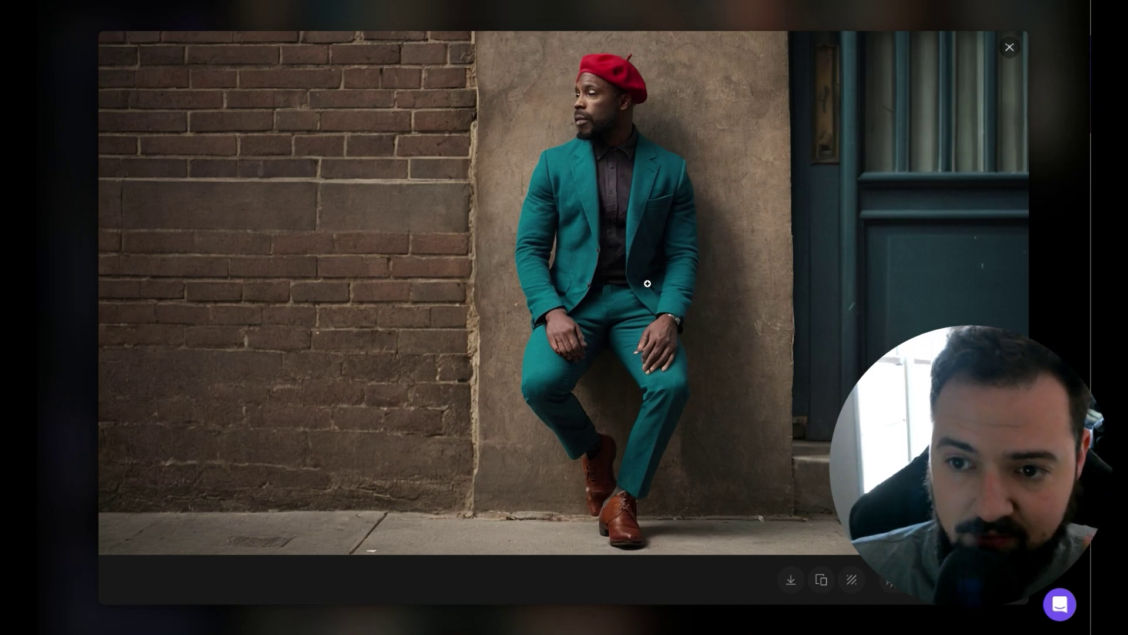
left_click(1011, 59)
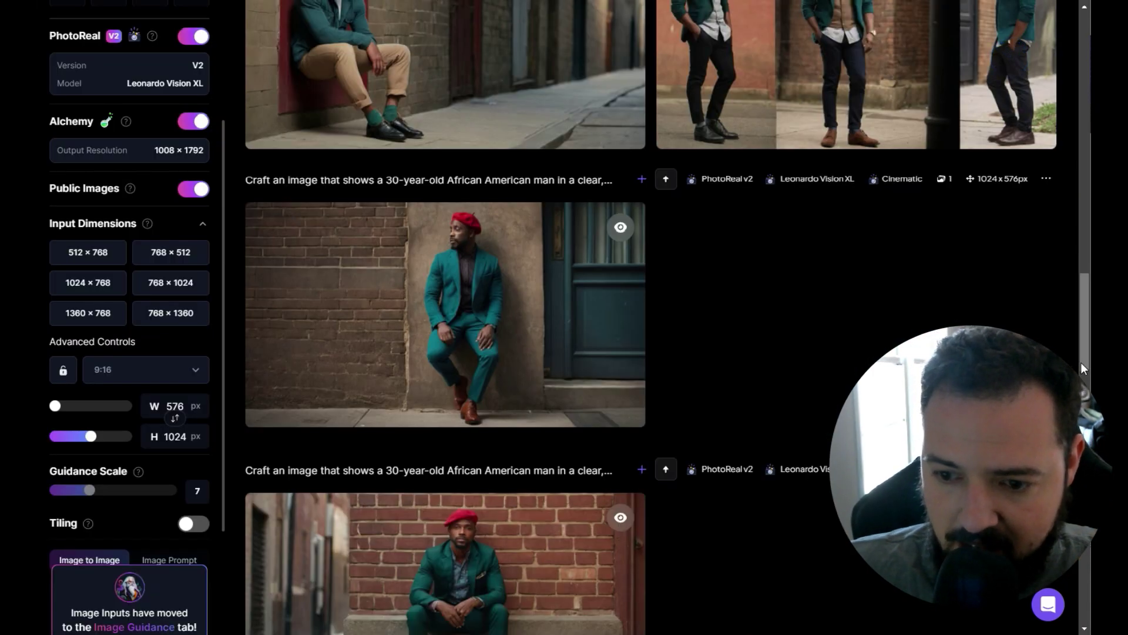
Generate another four-image portrait batch with the same prompt and 9:16 settings.
scroll(1011, 59, "down", 5)
scroll(987, 101, "up", 15)
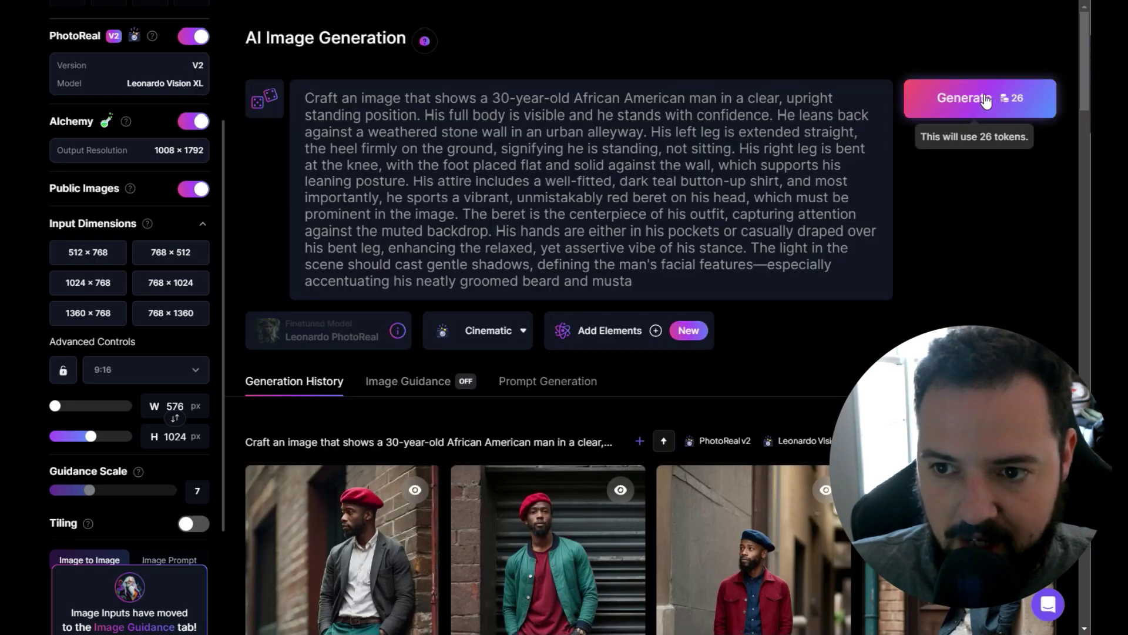
left_click(986, 101)
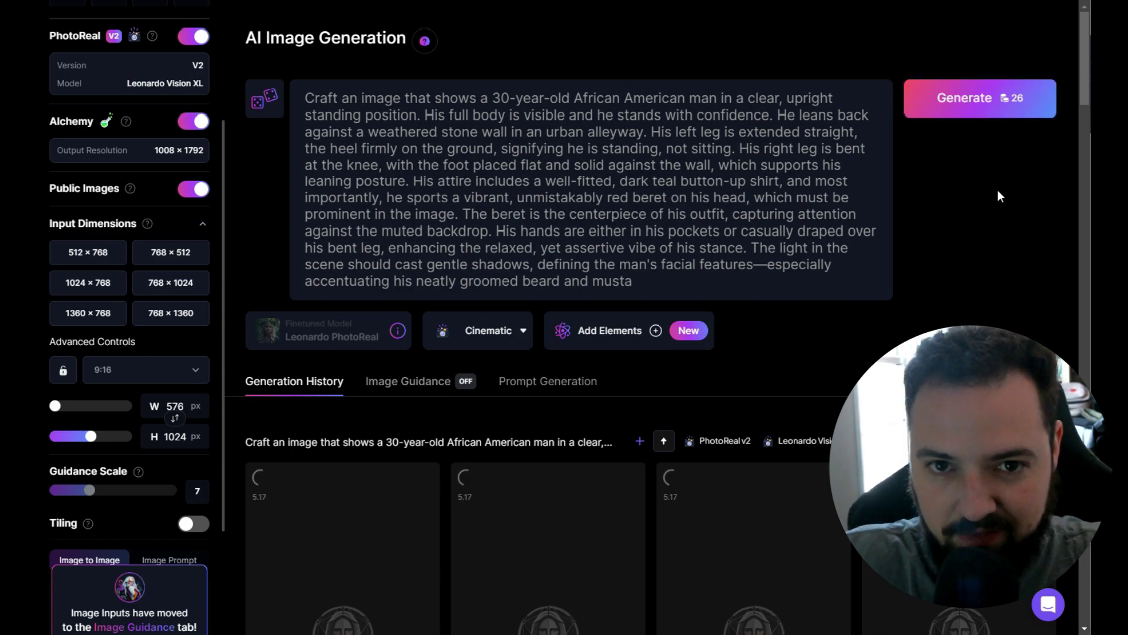
Examine the newest four-image portrait batch at full size, enlarging the man seated on the stone ledge to check him from beret to shoes.
scroll(993, 223, "down", 8)
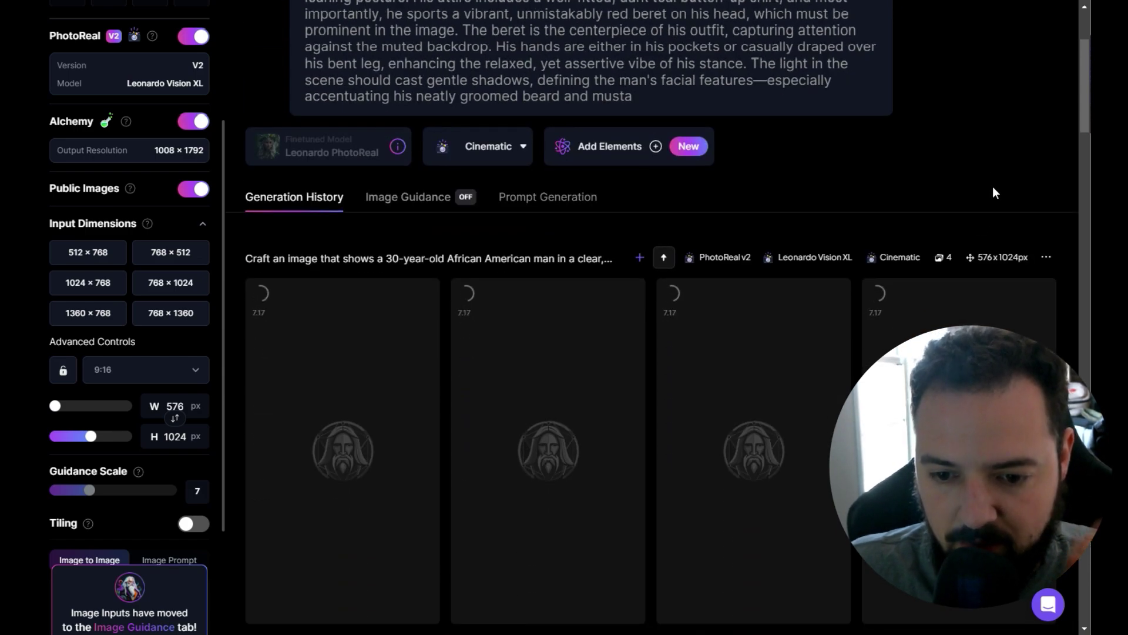
scroll(1007, 249, "down", 2)
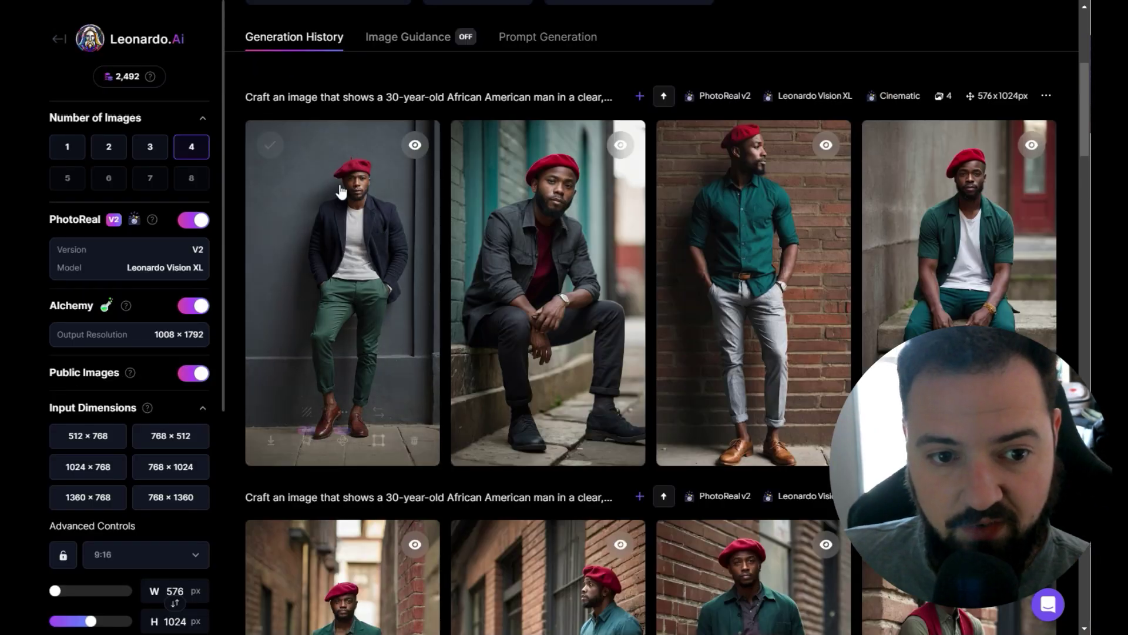
left_click(346, 188)
left_click(775, 328)
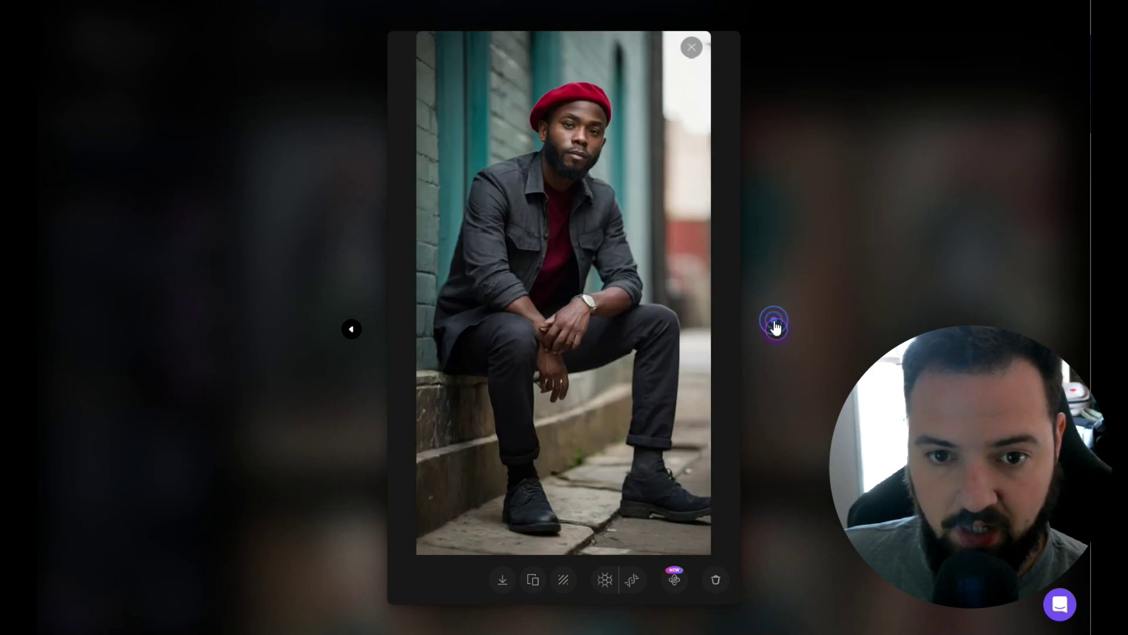
left_click(774, 329)
left_click(775, 329)
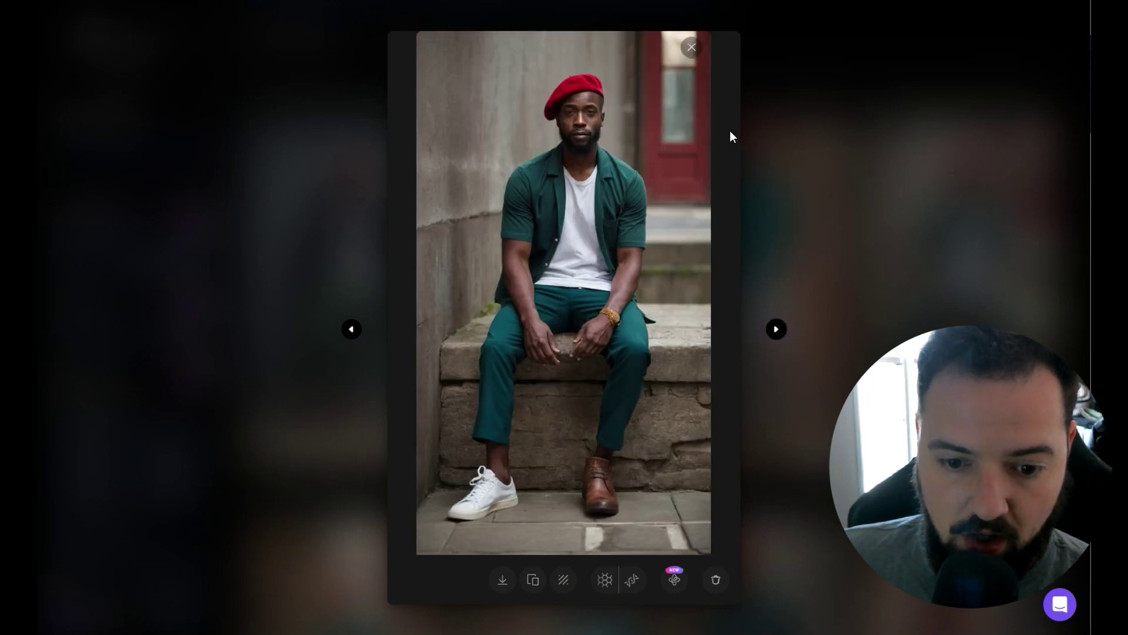
left_click(535, 587)
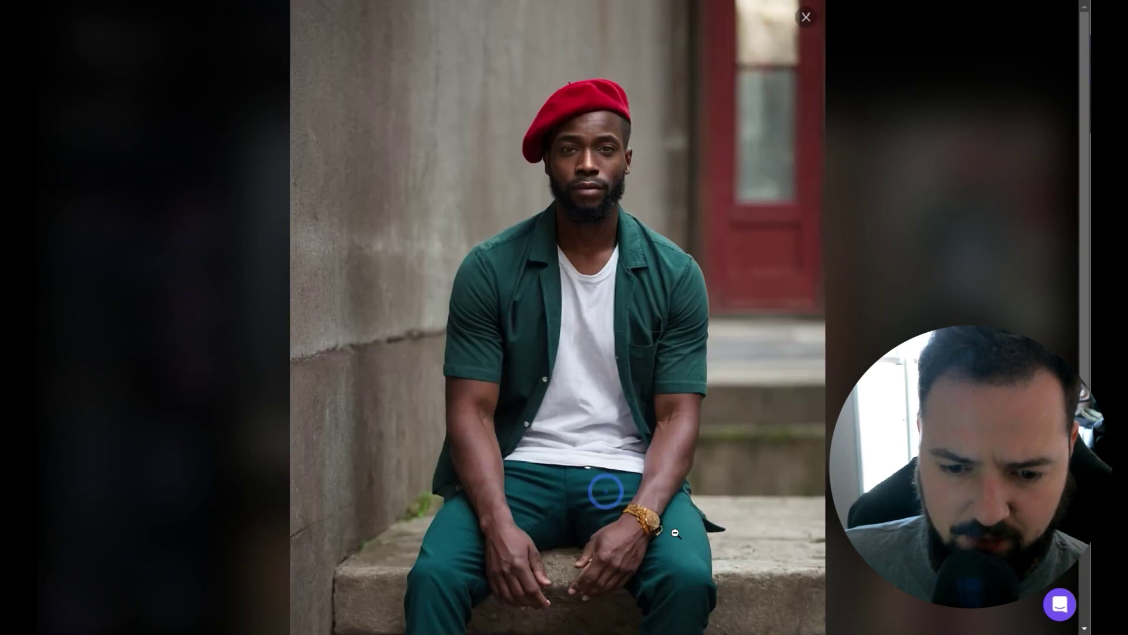
scroll(606, 492, "down", 5)
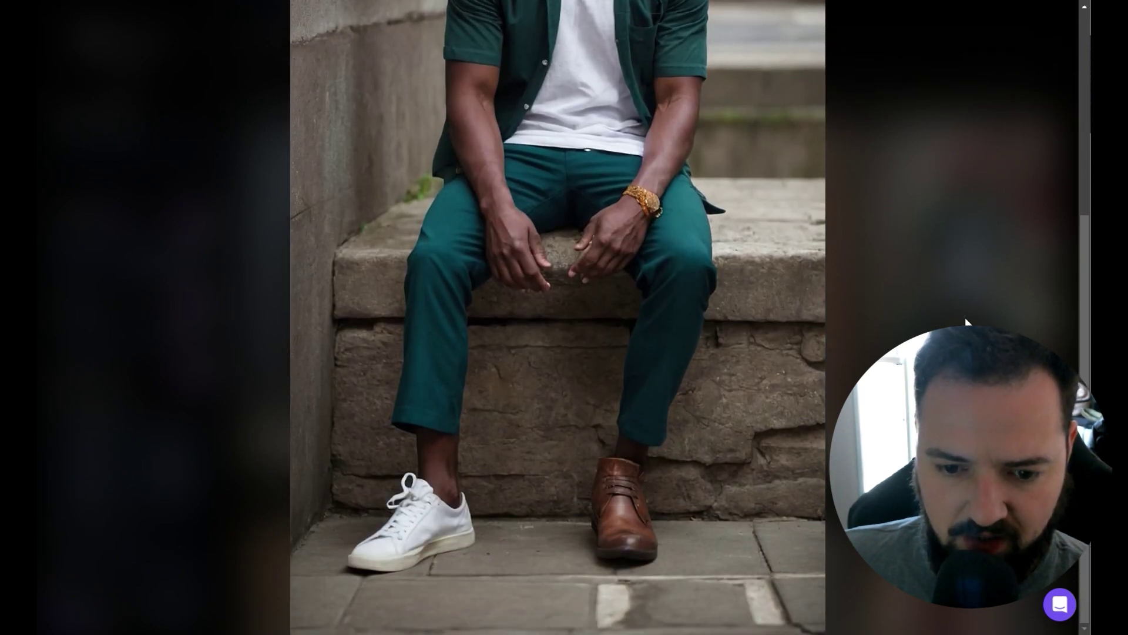
key("ctrl+w")
Examine the preceding 576 × 1024 batch at full size, enlarging the man in the teal shirt leaning against the brick wall.
scroll(967, 317, "down", 4)
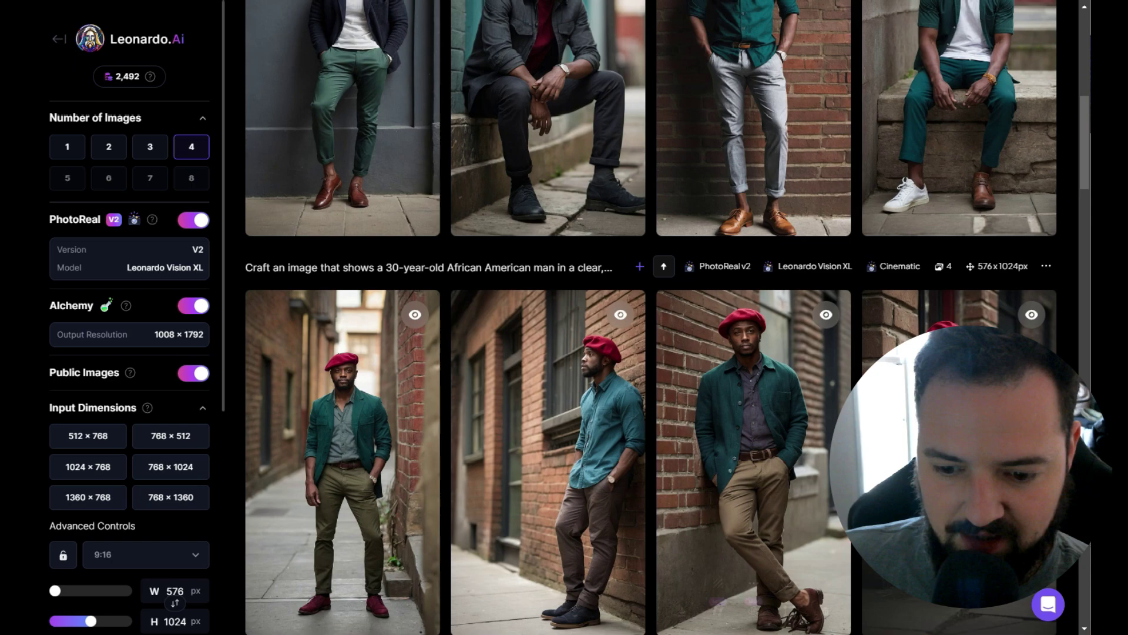
left_click(788, 458)
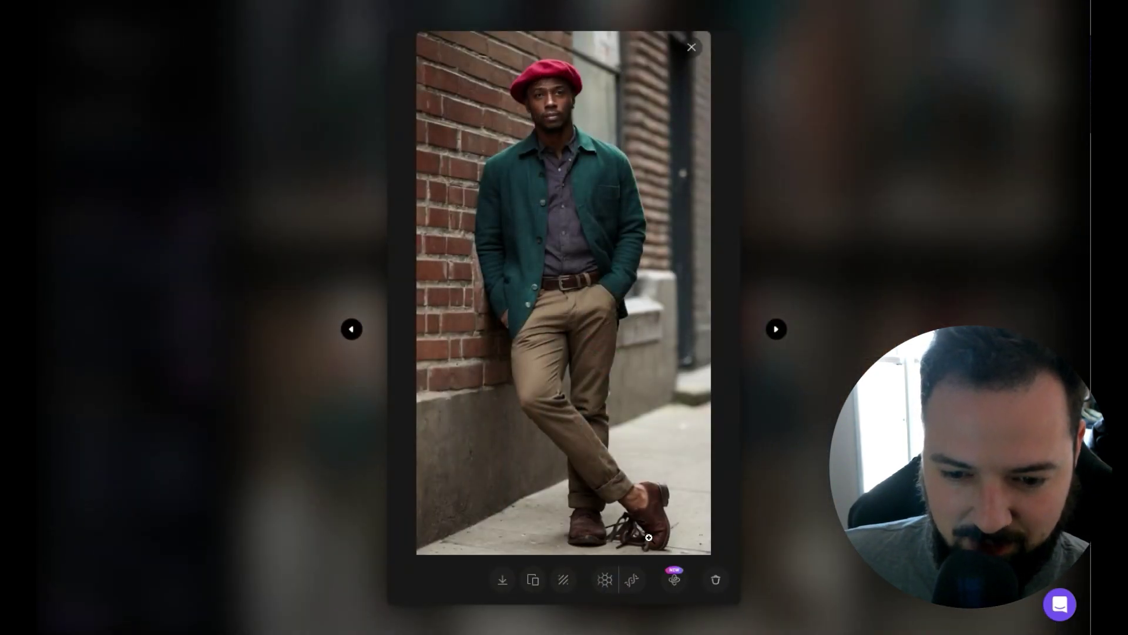
left_click(778, 329)
left_click(778, 329)
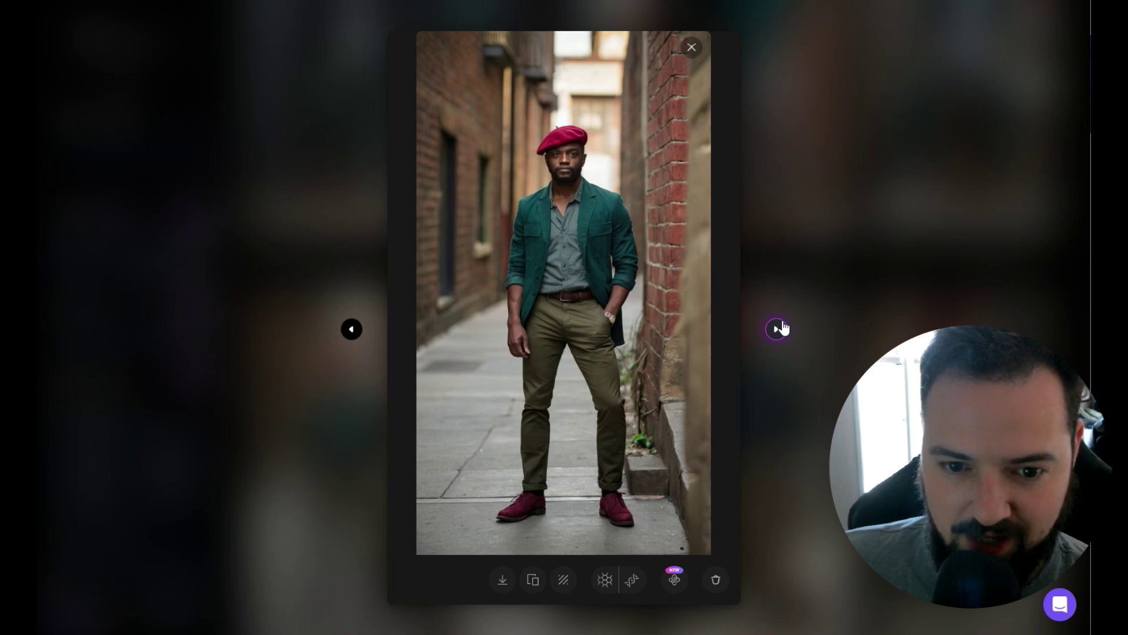
left_click(778, 329)
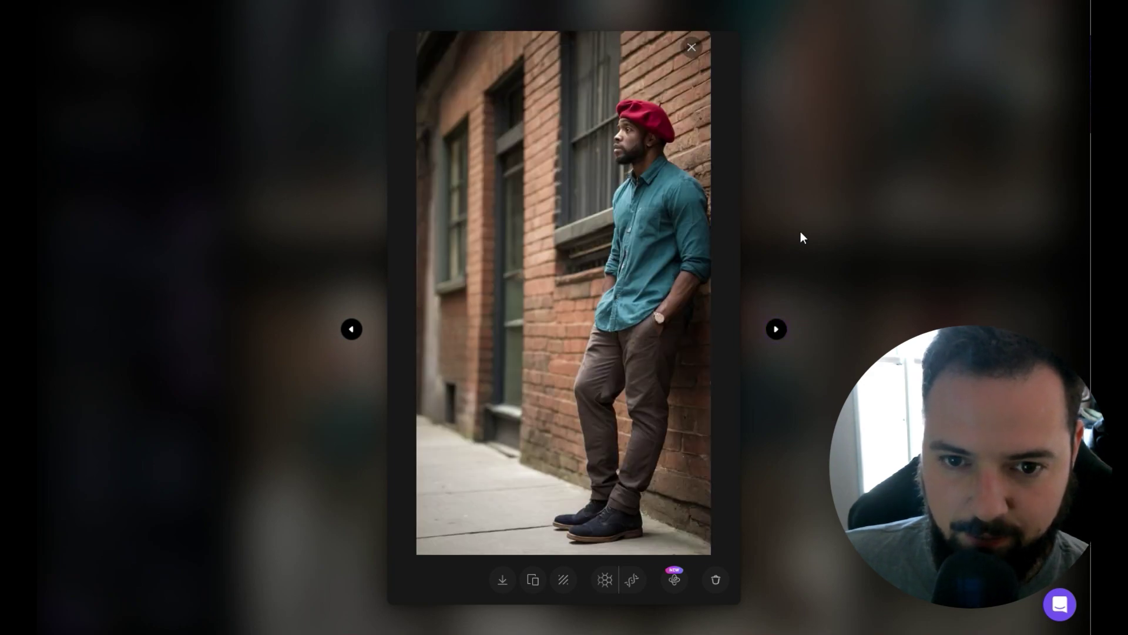
left_click(674, 158)
scroll(746, 353, "down", 3)
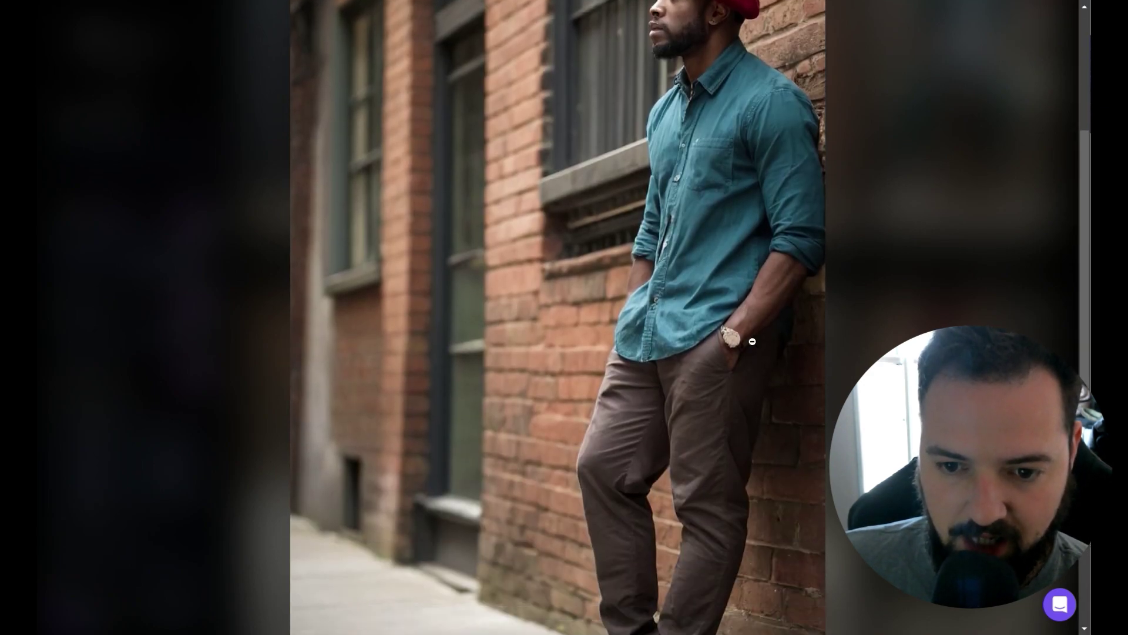
scroll(688, 495, "up", 3)
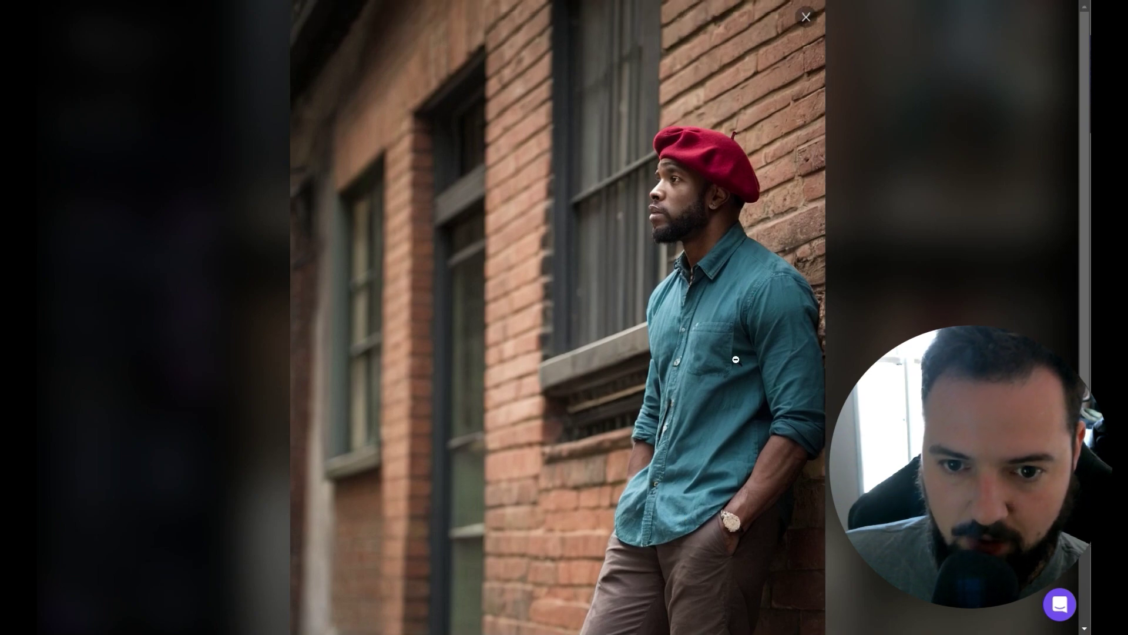
scroll(741, 362, "down", 5)
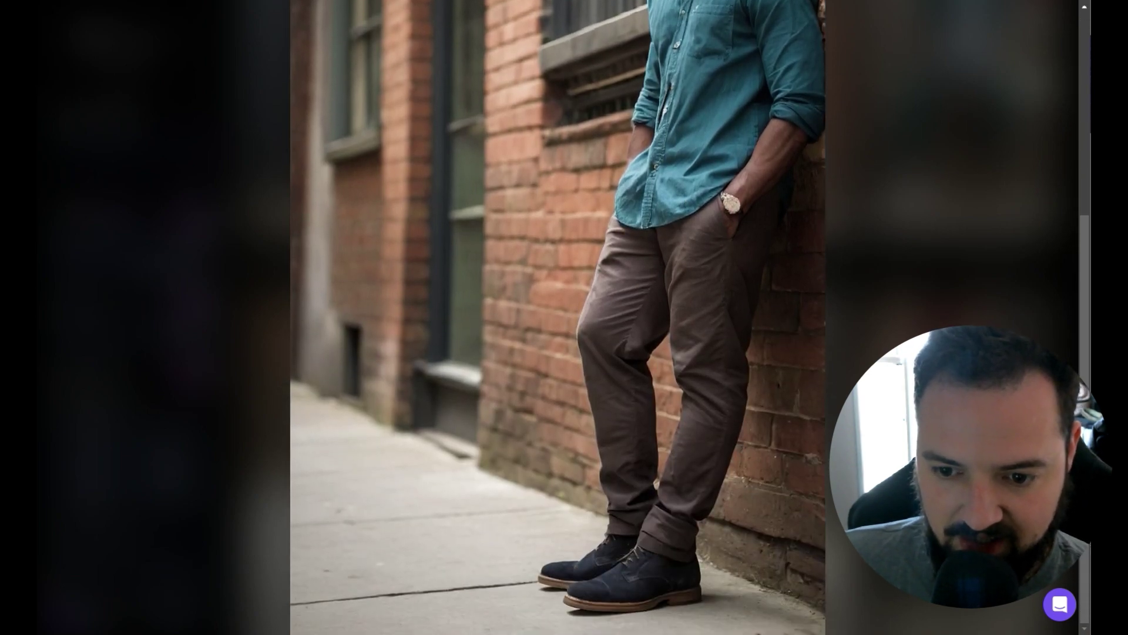
left_click(752, 500)
scroll(720, 318, "up", 1)
scroll(720, 317, "up", 2)
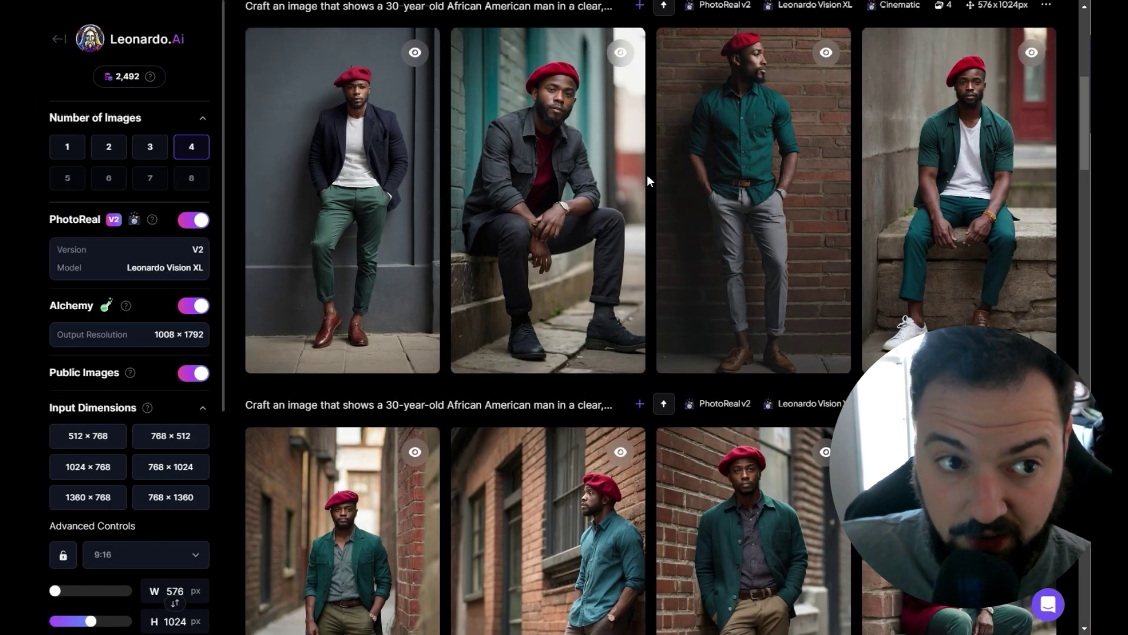
scroll(653, 318, "up", 5)
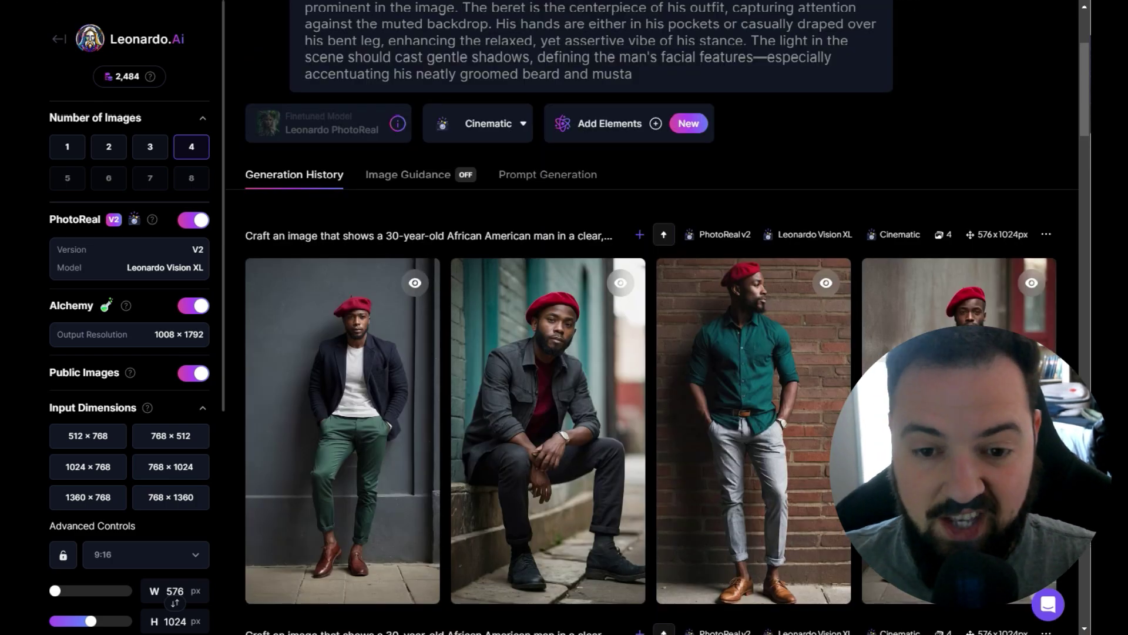